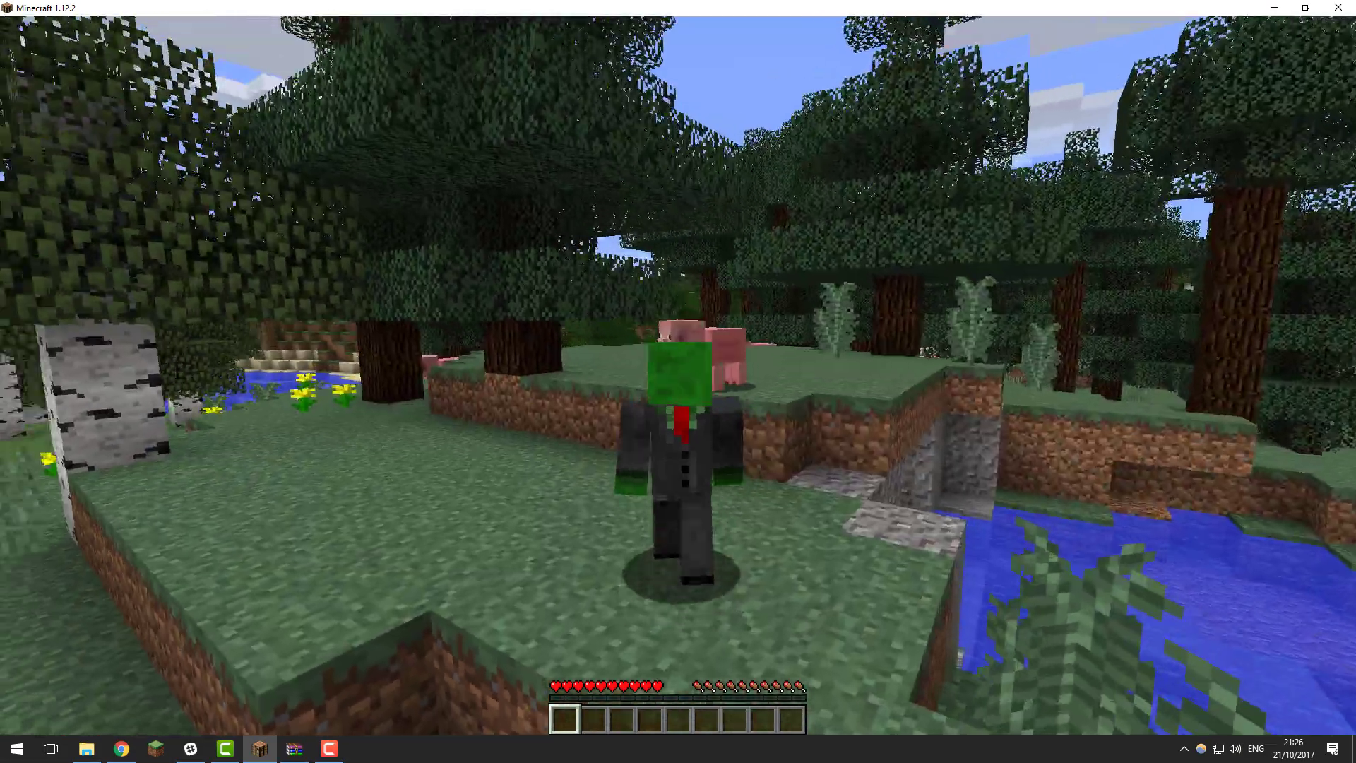
- Display the connected player list in Minecraft
key("Tab")
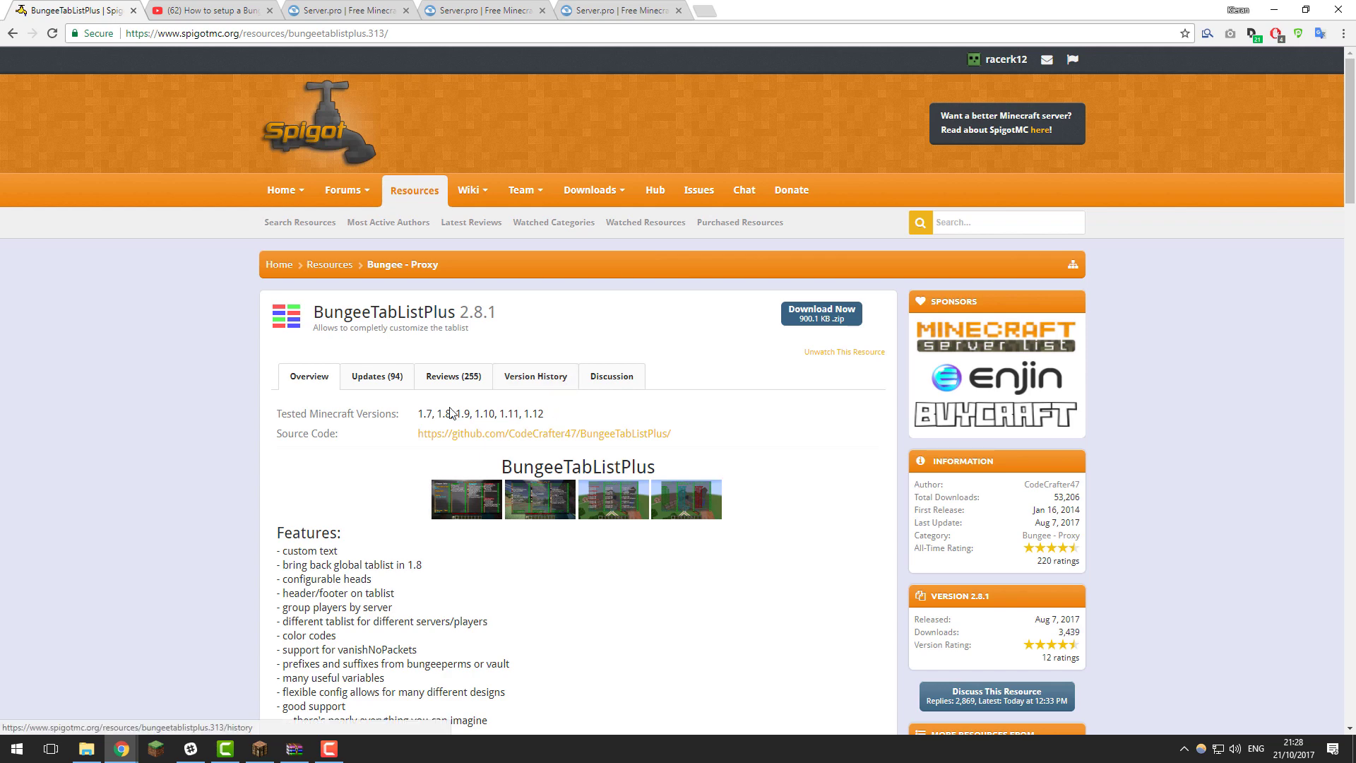
- In Chrome, close the BungeeCord tutorial video and download the BungeeTabListPlus 2.8.1 zip from its SpigotMC page
left_click(223, 9)
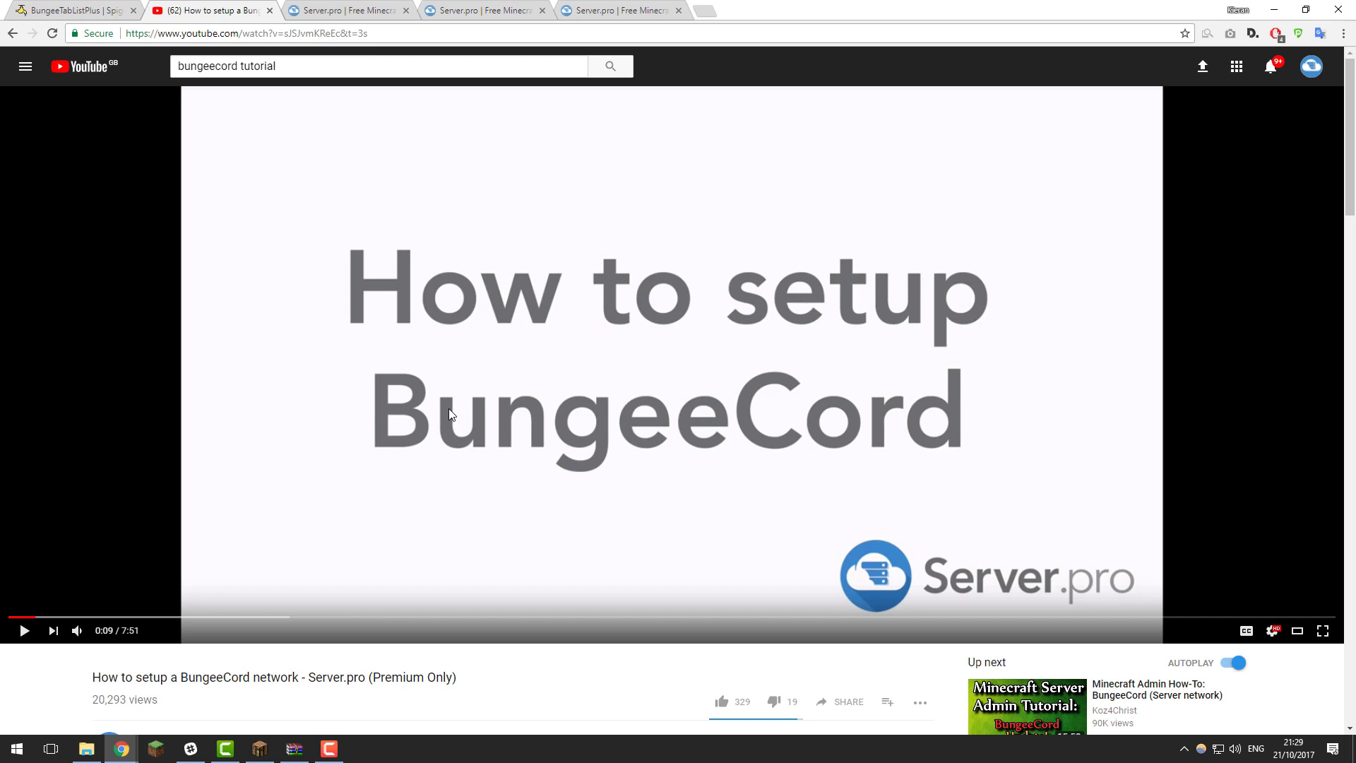
key("ctrl+w")
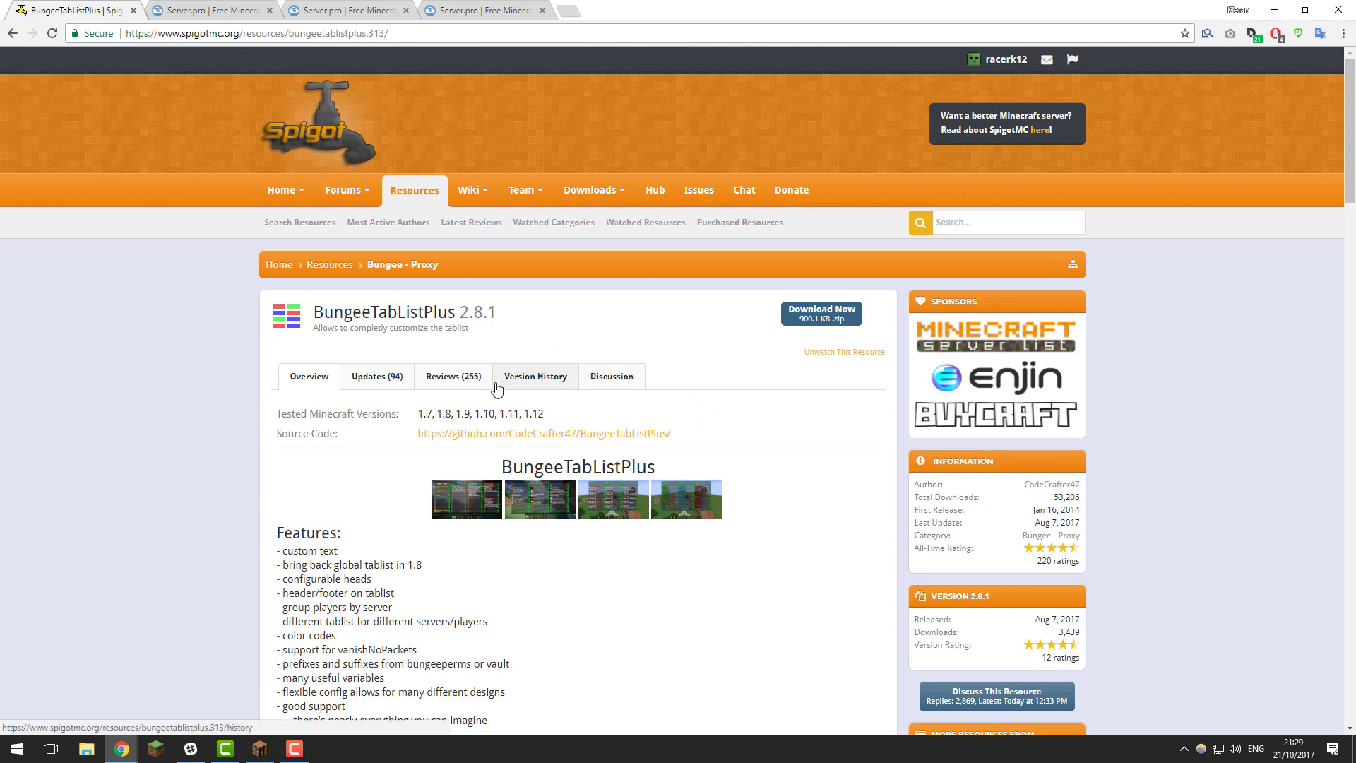
left_click(841, 319)
left_click(558, 358)
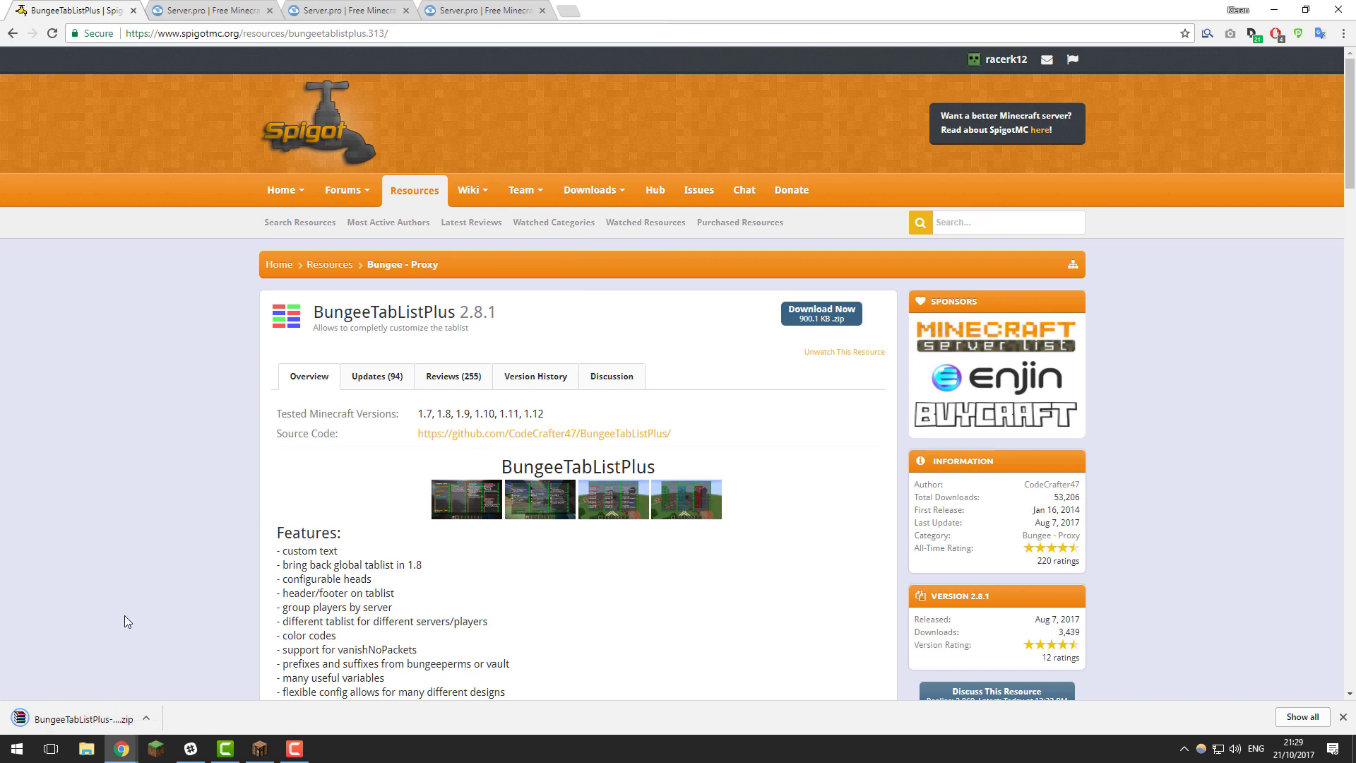
- Upload BungeeTabListPlus-2.8.1.zip from the computer to the plugins folder of the bungee.my-serv.com server
left_click(226, 9)
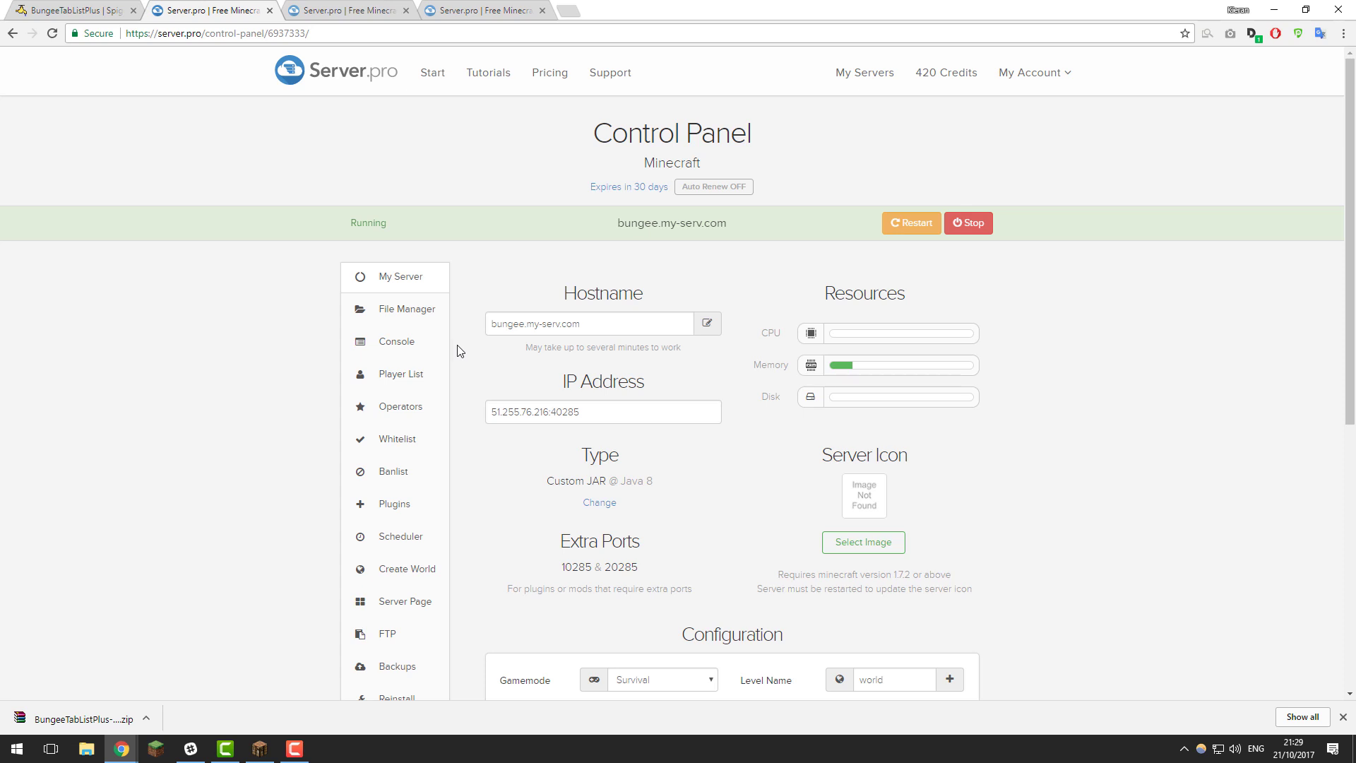
left_click(427, 319)
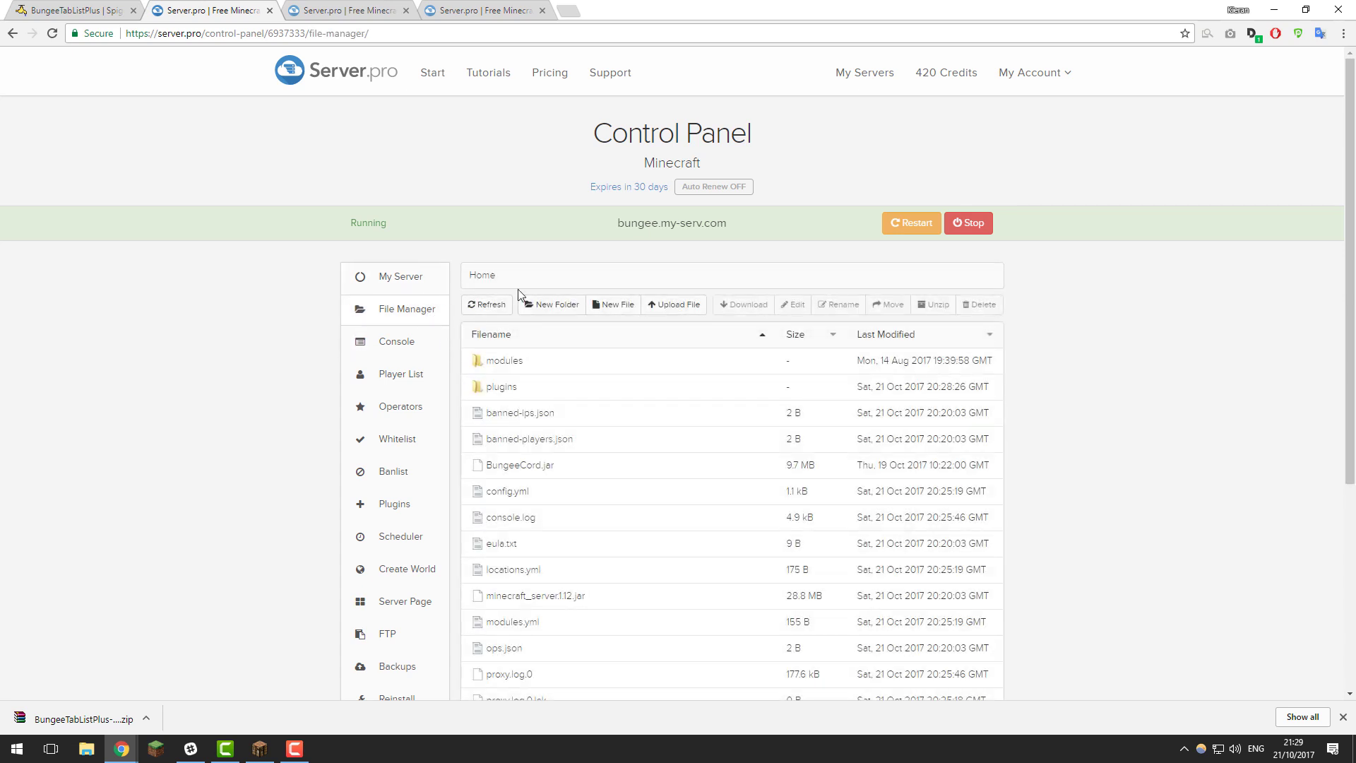
left_click(502, 389)
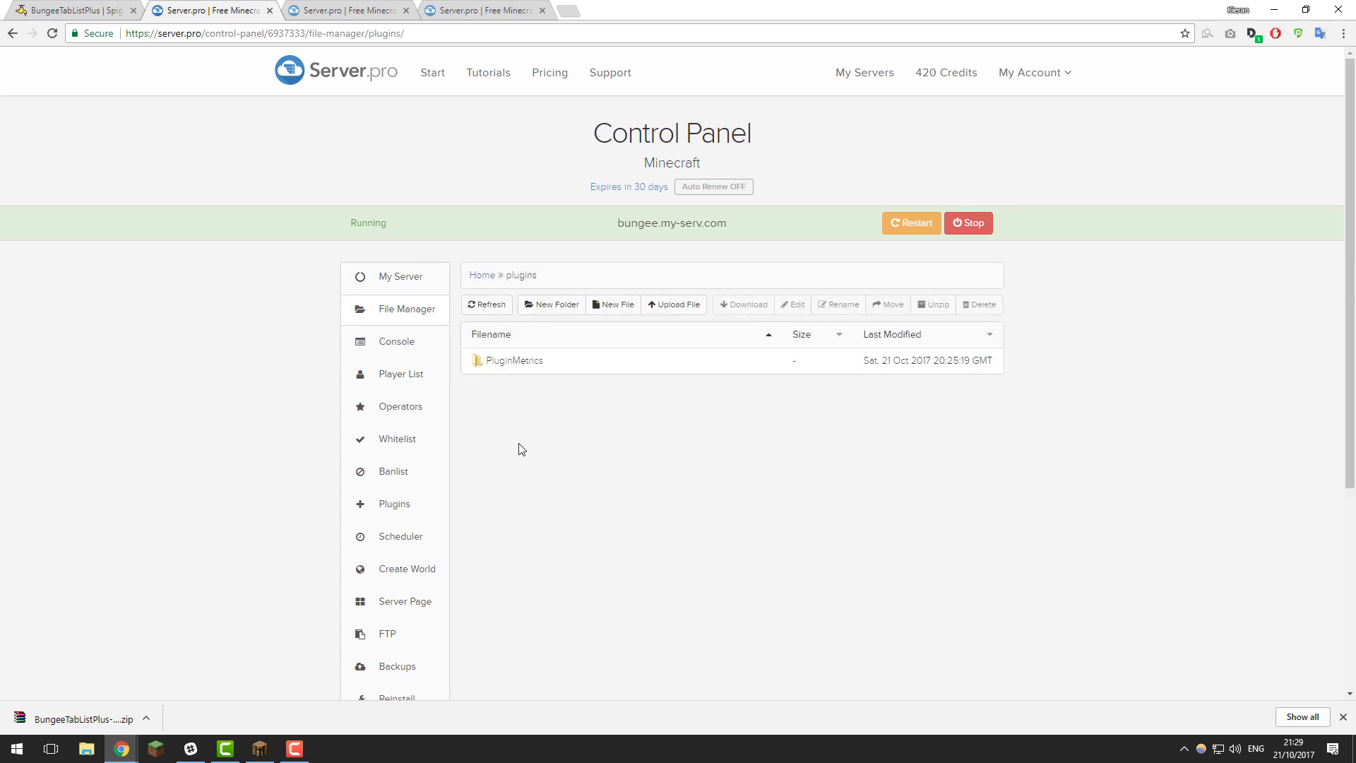
left_click(677, 309)
left_click(612, 224)
left_click(151, 127)
left_click(548, 357)
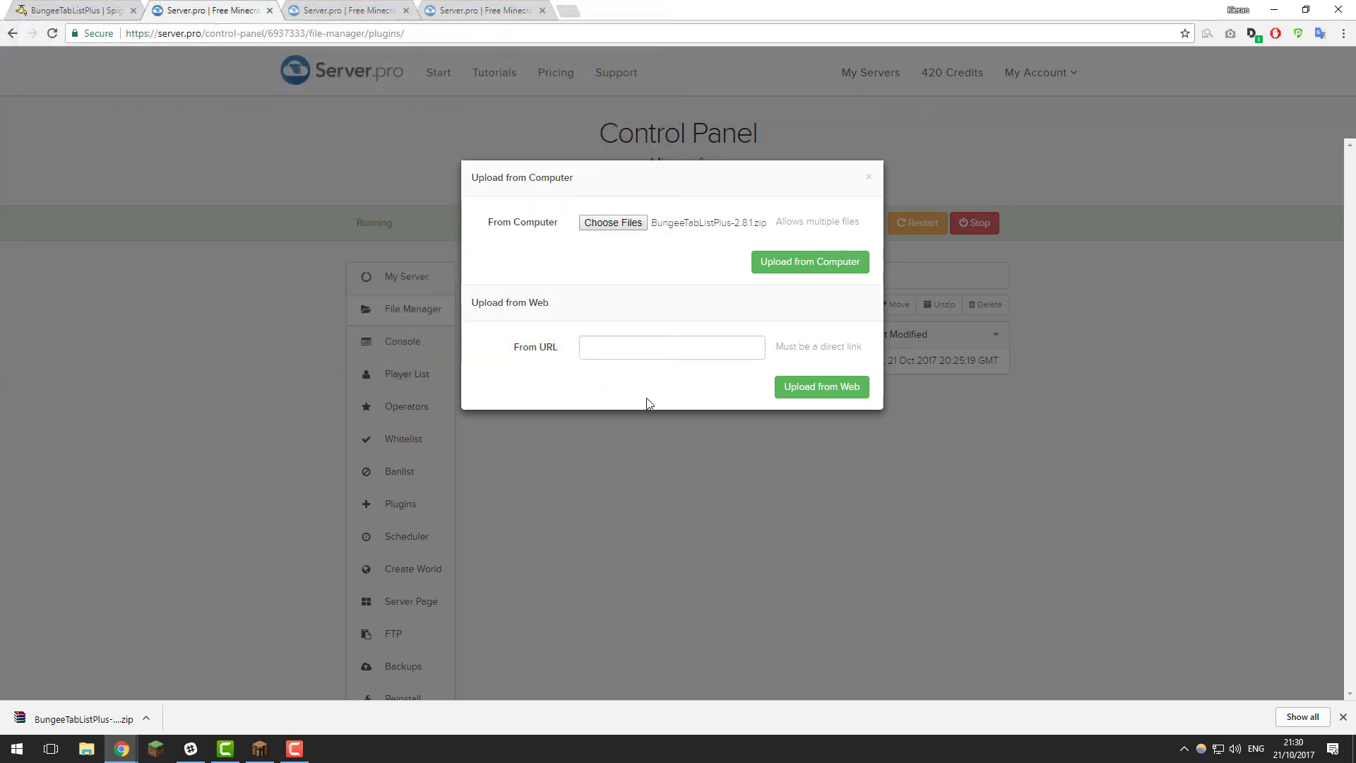
left_click(802, 265)
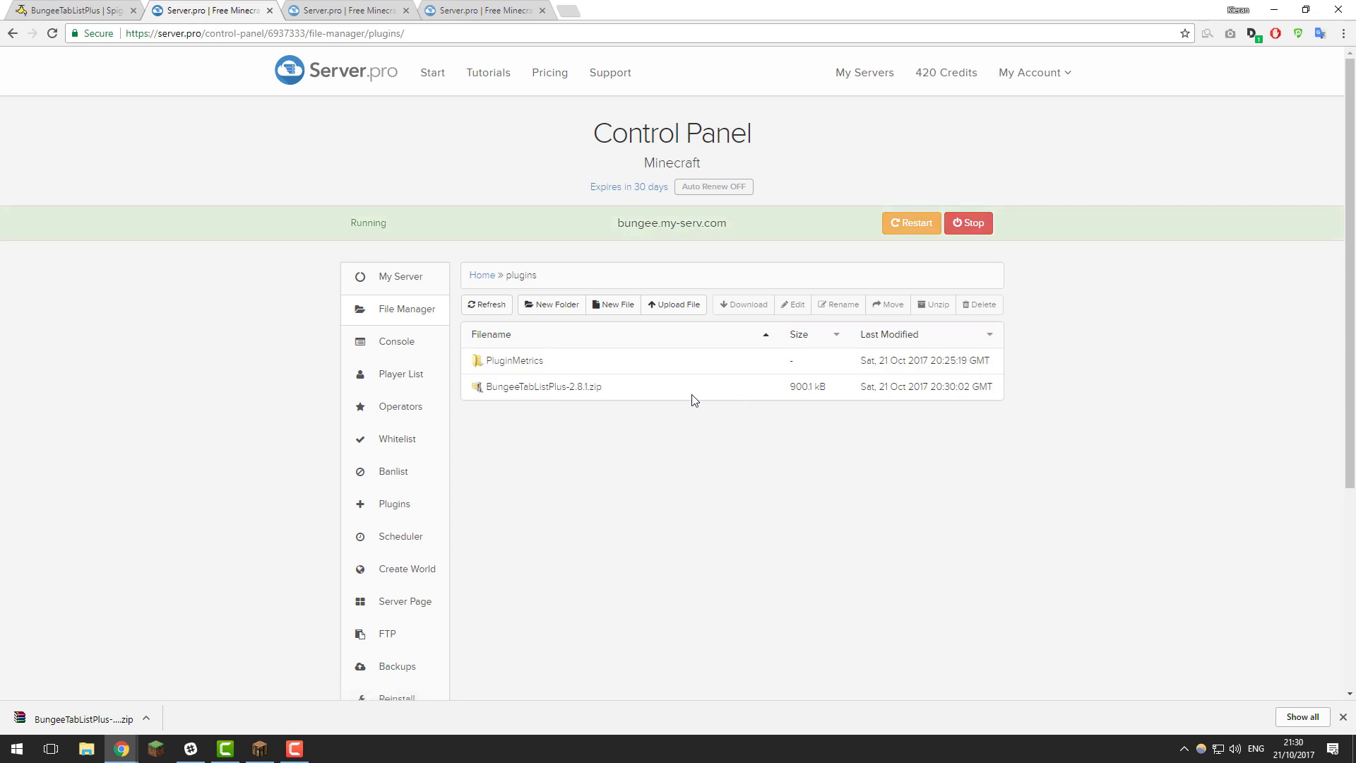
- Unzip BungeeTabListPlus-2.8.1.zip on the bungee server and delete the zip and the BukkitBridge and SpongeBridge jars
left_click(682, 396)
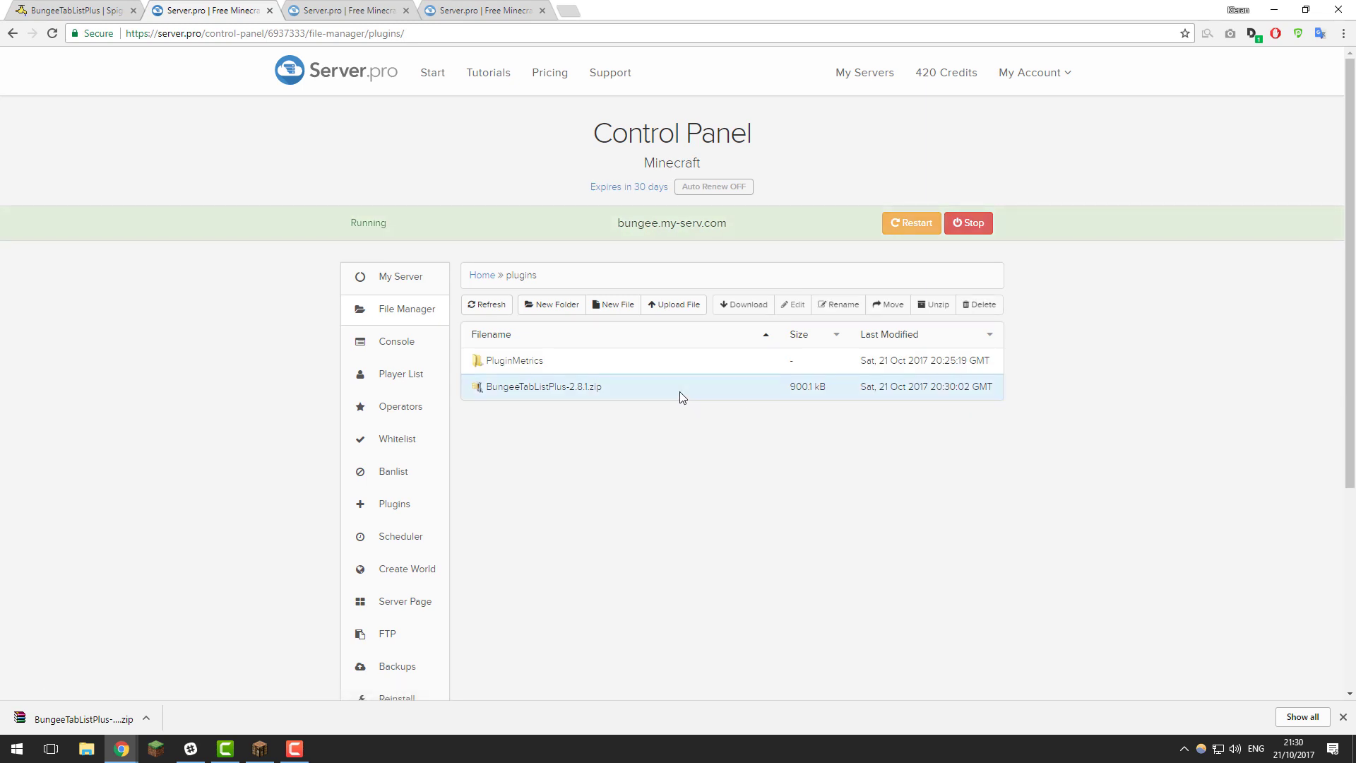
left_click(937, 305)
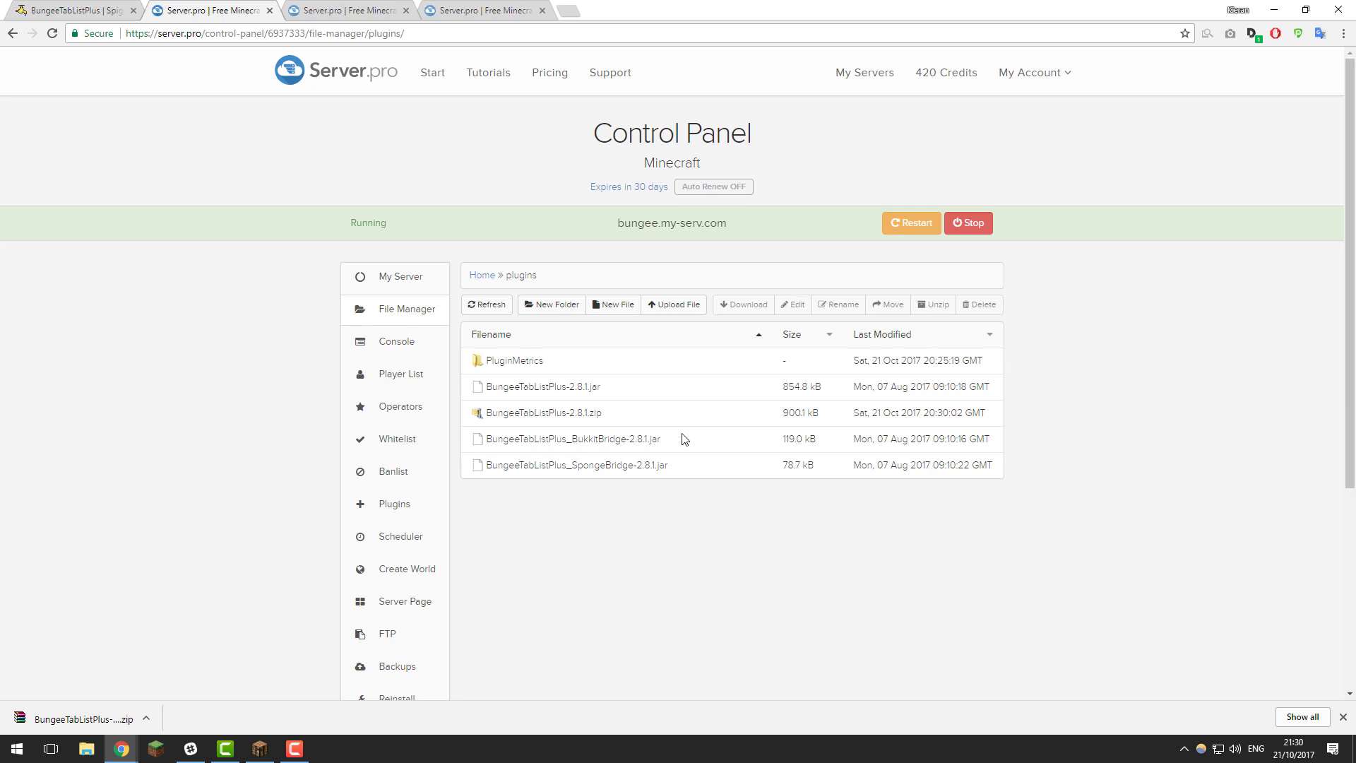
left_click(697, 471)
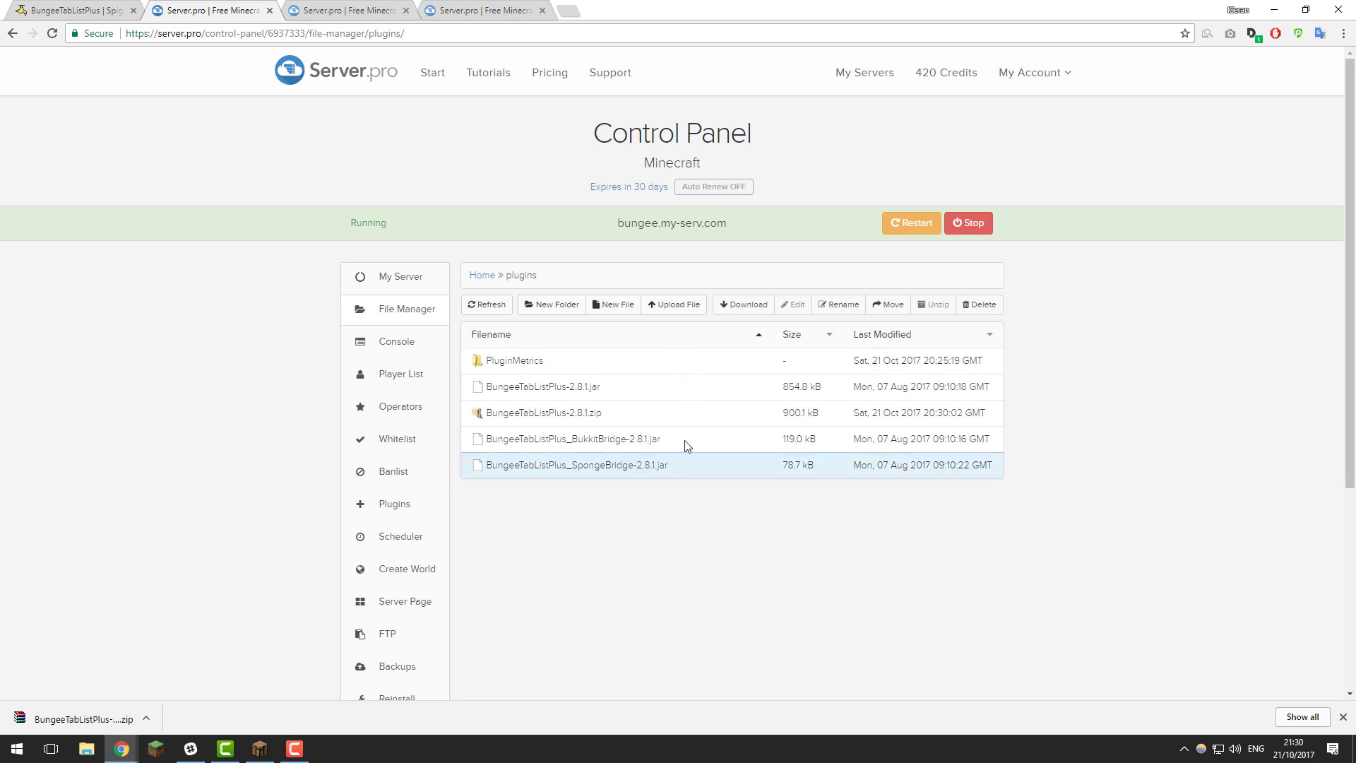
left_click(687, 446, "ctrl")
left_click(633, 417, "ctrl")
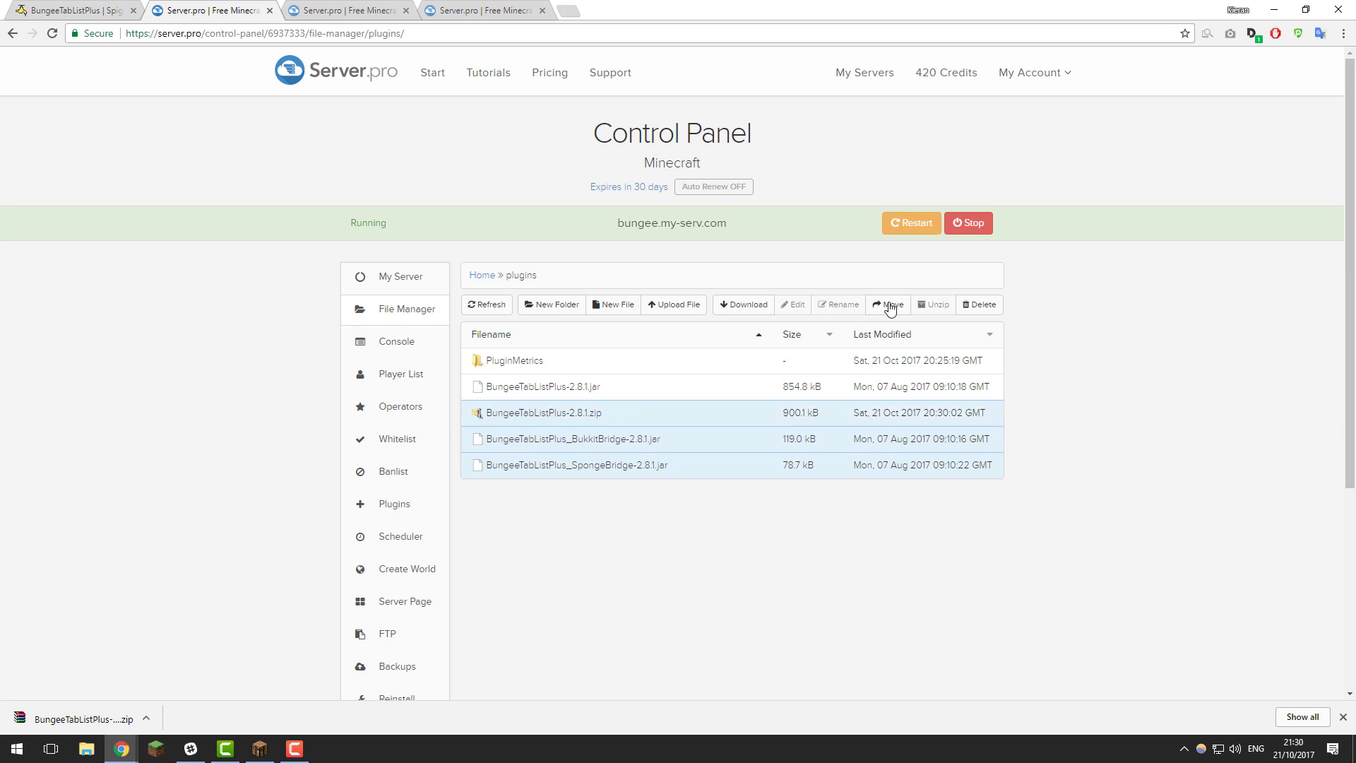
left_click(980, 304)
left_click(735, 110)
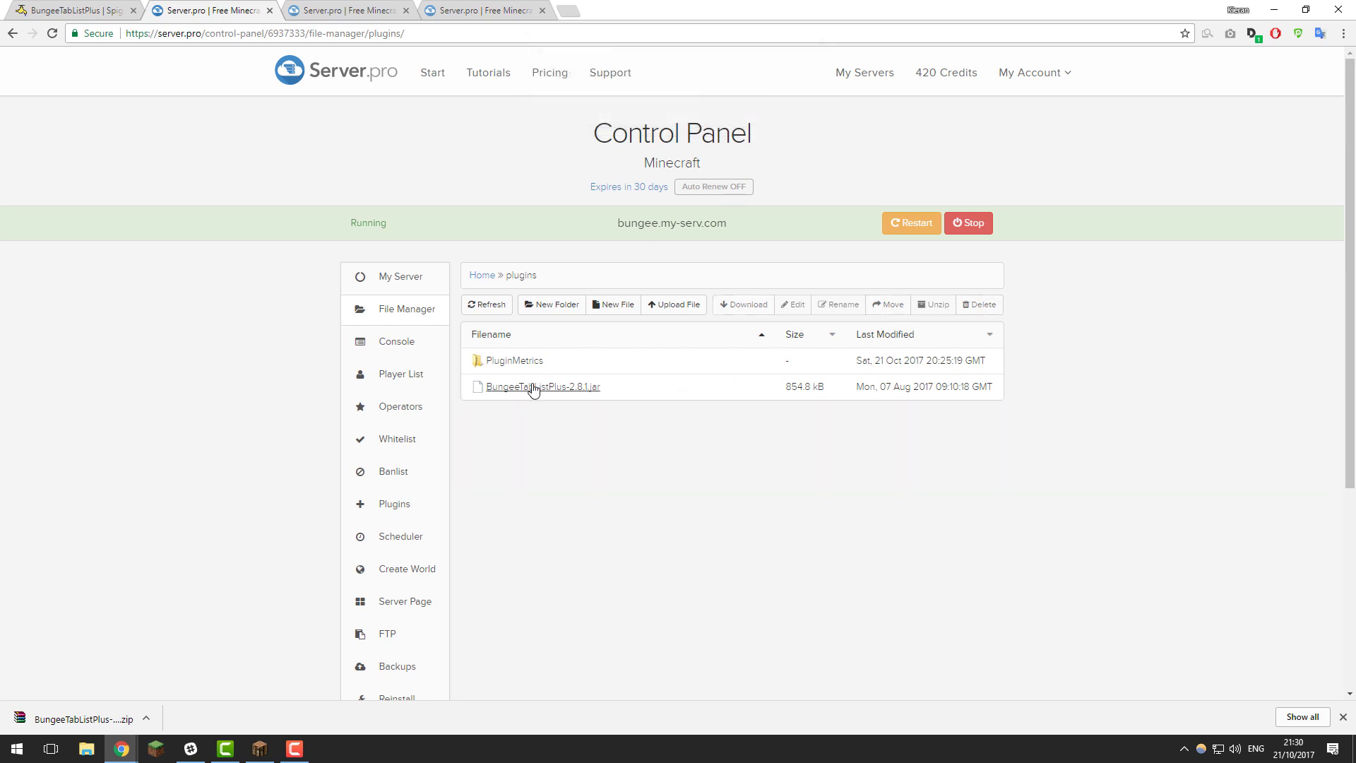
- Restart the bungee server and read the installation notes on the BungeeTabListPlus resource page
left_click(647, 387)
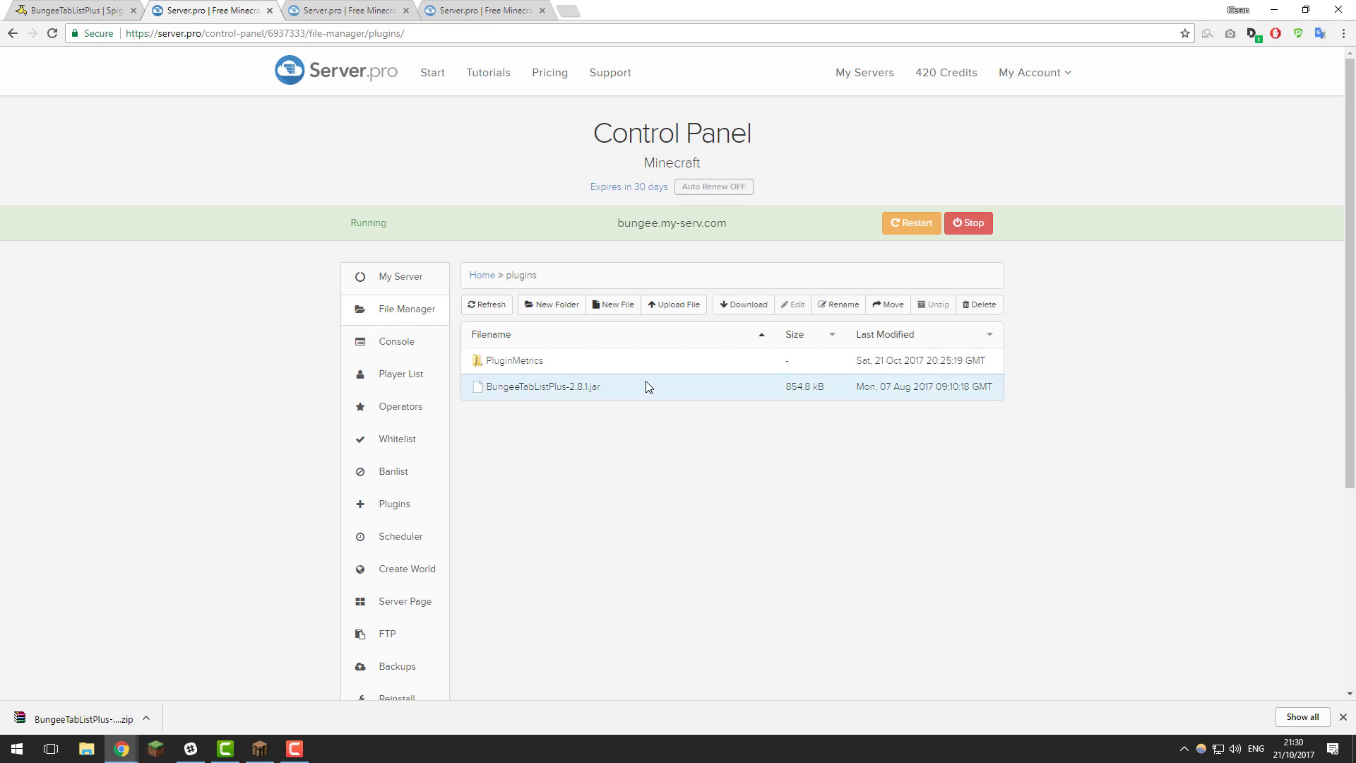
left_click(906, 222)
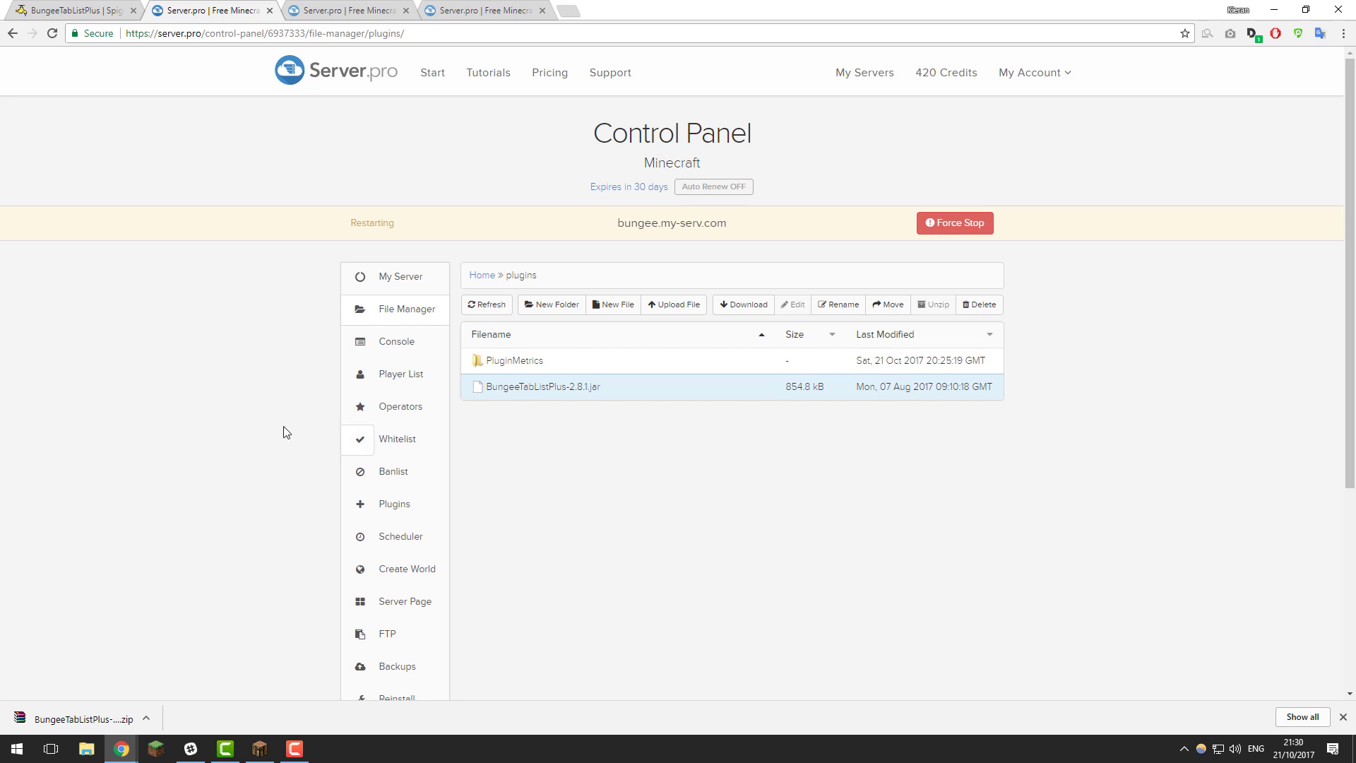
left_click(87, 8)
scroll(458, 462, "down", 4)
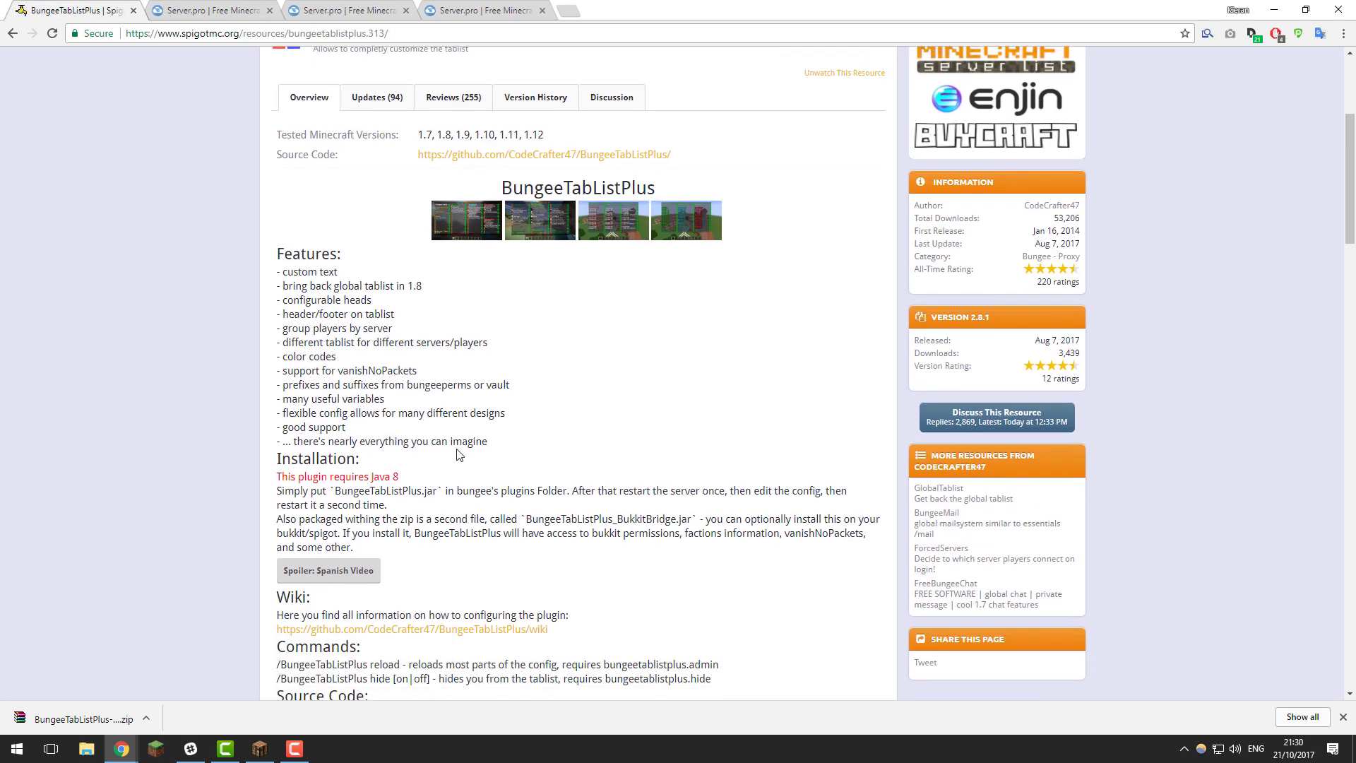
scroll(437, 470, "down", 1)
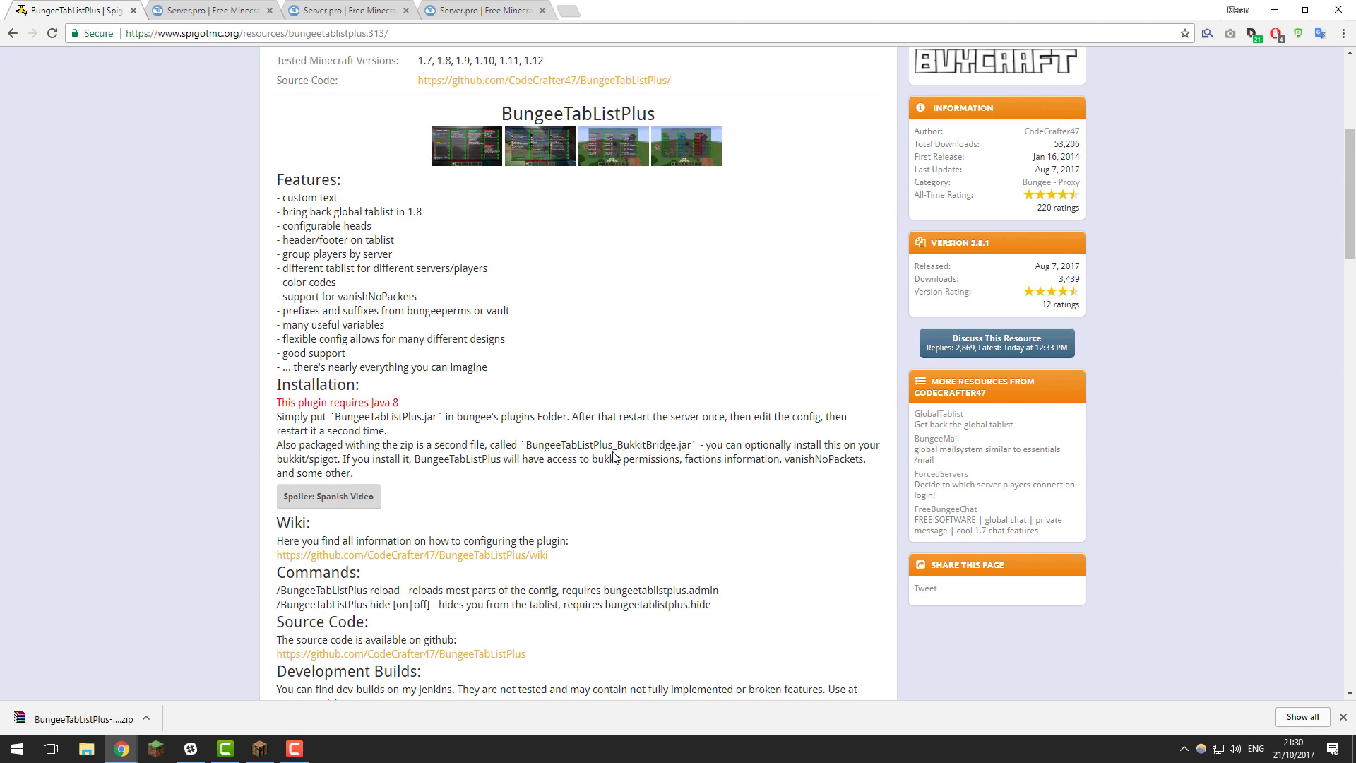
- Upload BungeeTabListPlus-2.8.1.zip from the computer to the plugins folder of the factions02.my-serv.com server
left_click(382, 6)
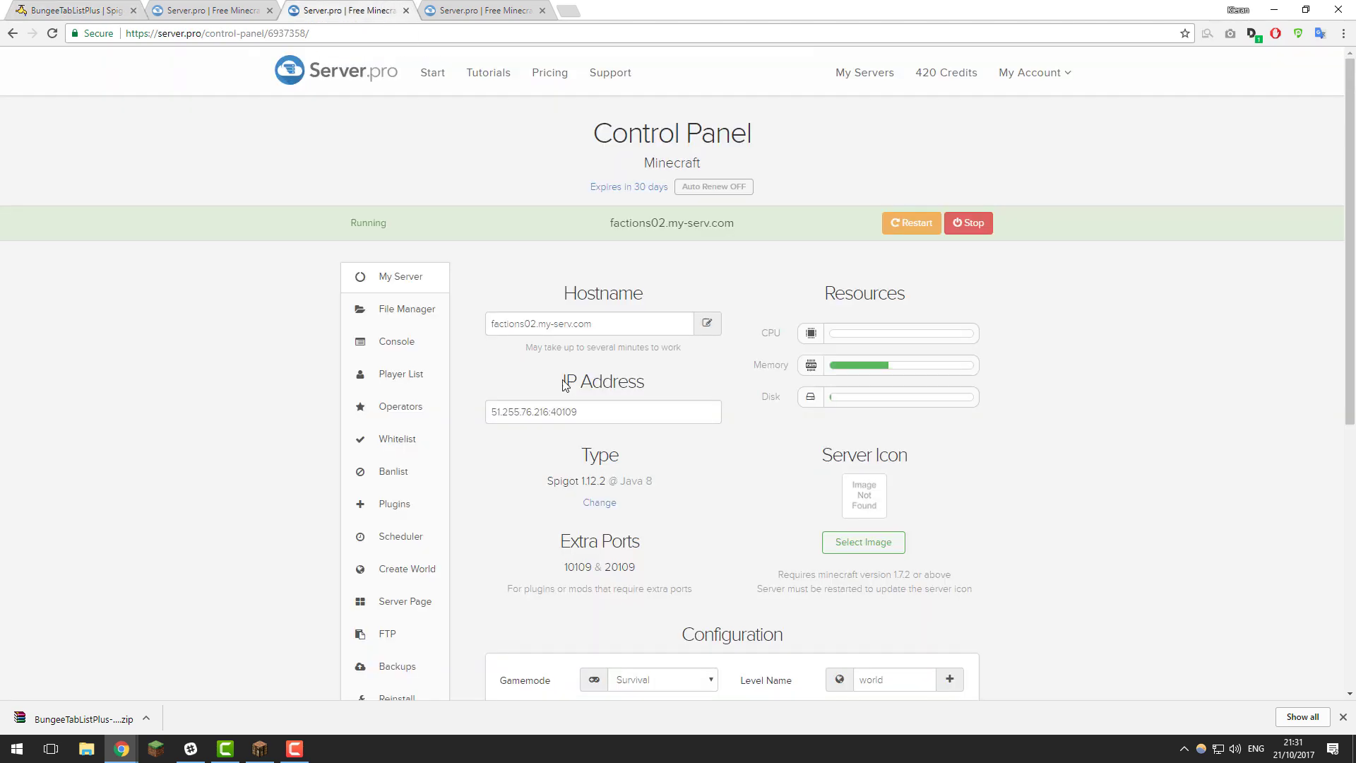
left_click(403, 311)
double_click(507, 387)
left_click(676, 306)
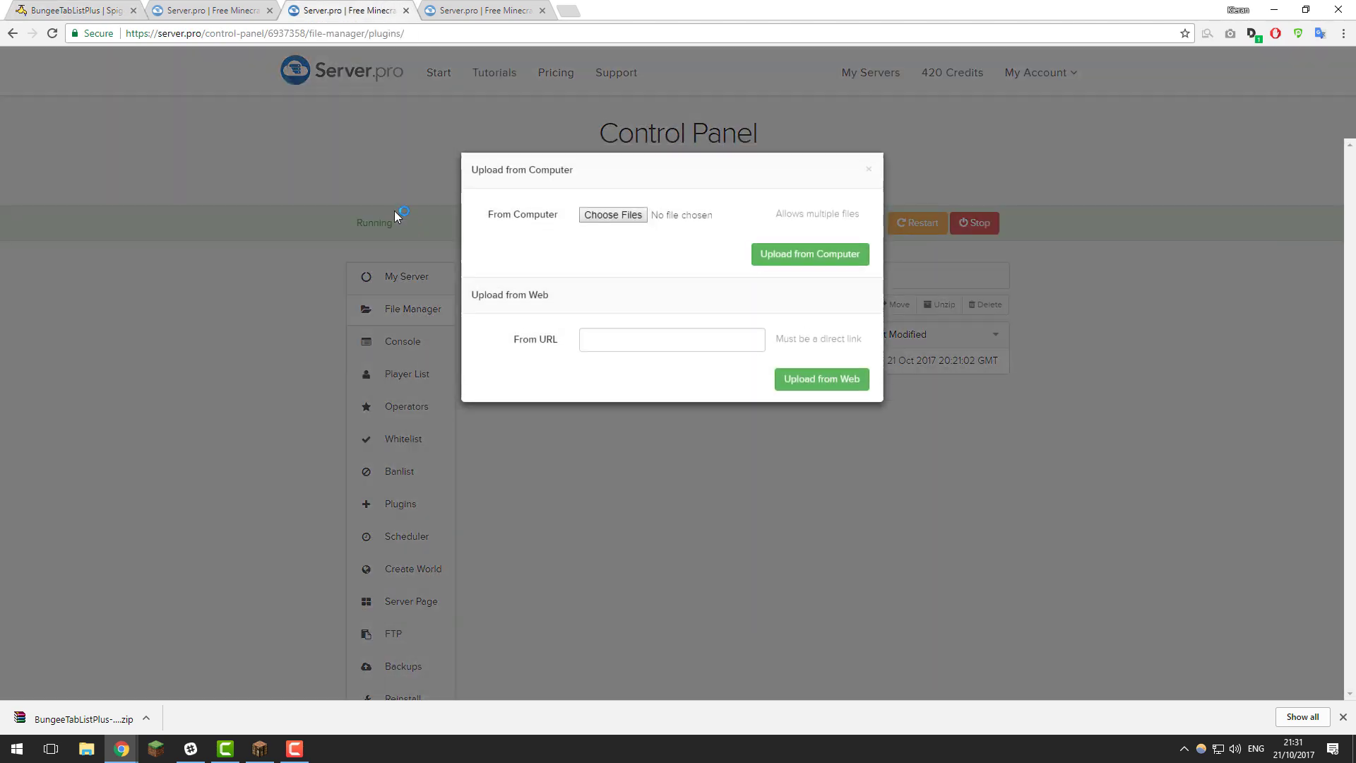
left_click(585, 224)
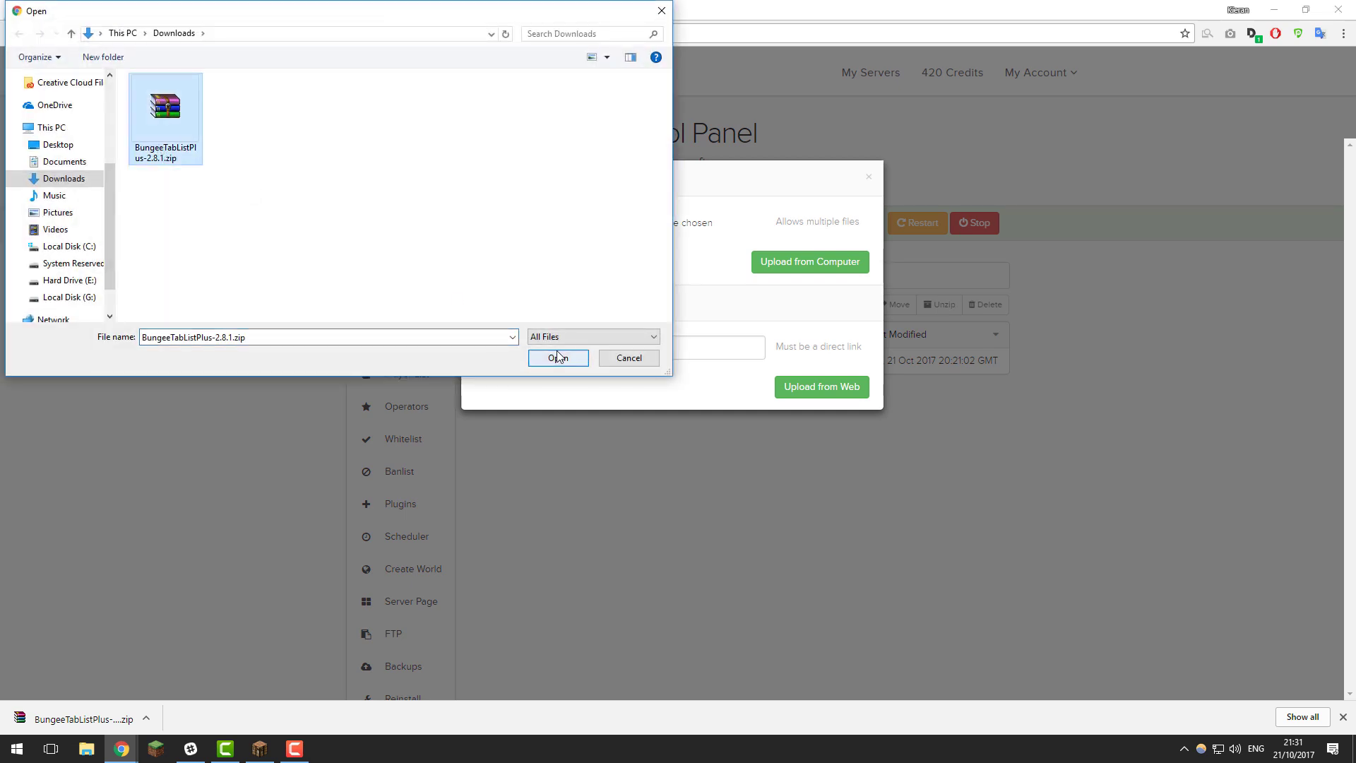
left_click(558, 358)
left_click(810, 263)
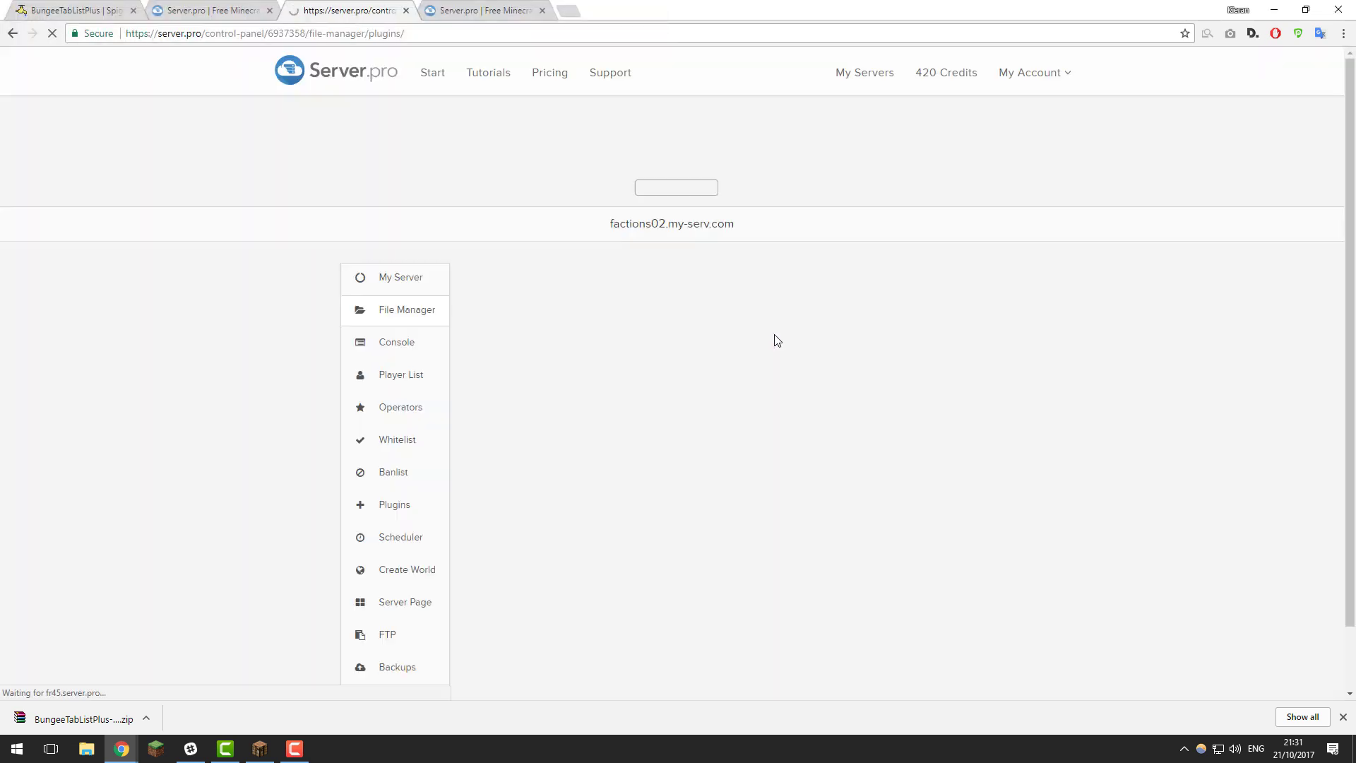
- Unzip the uploaded archive on factions02 and delete the zip, BungeeTabListPlus-2.8.1.jar and the SpongeBridge jar, keeping only the BukkitBridge jar
left_click(702, 392)
left_click(919, 311)
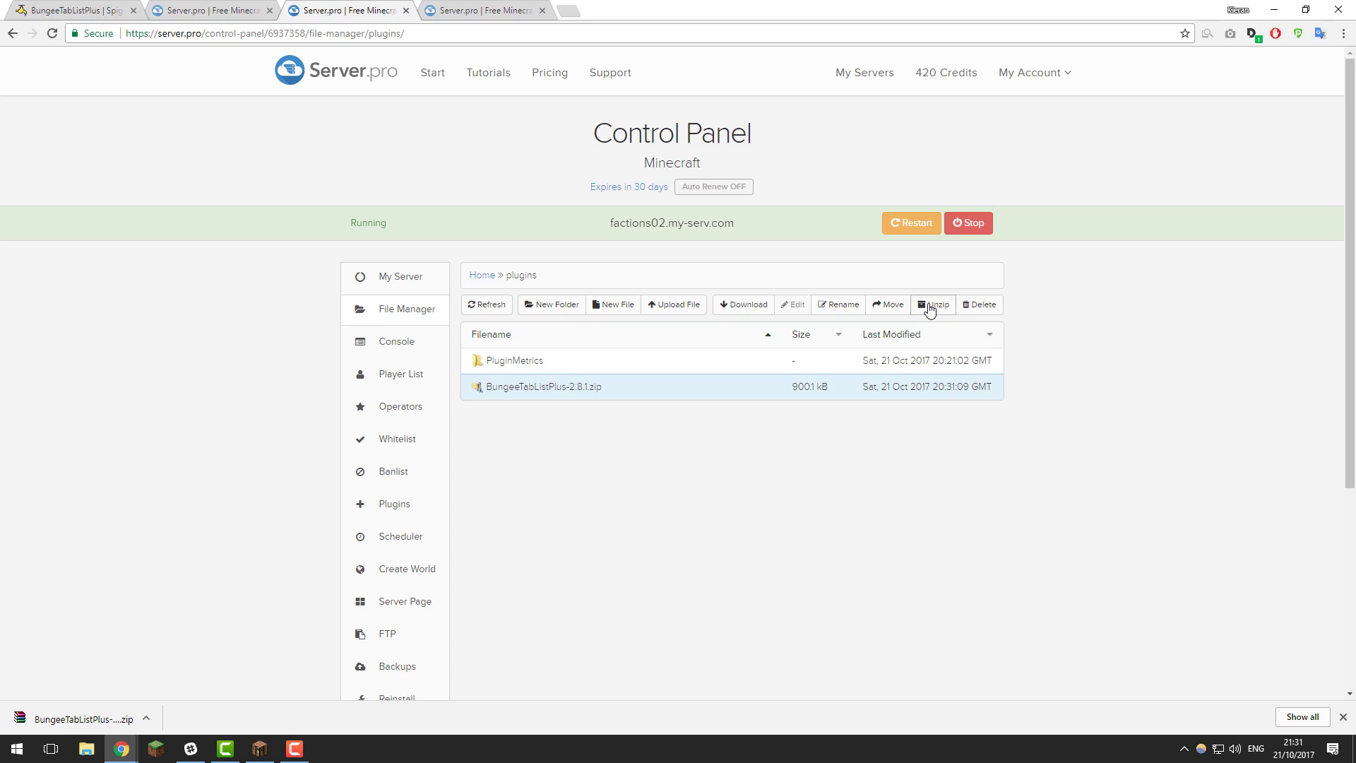
left_click(694, 469)
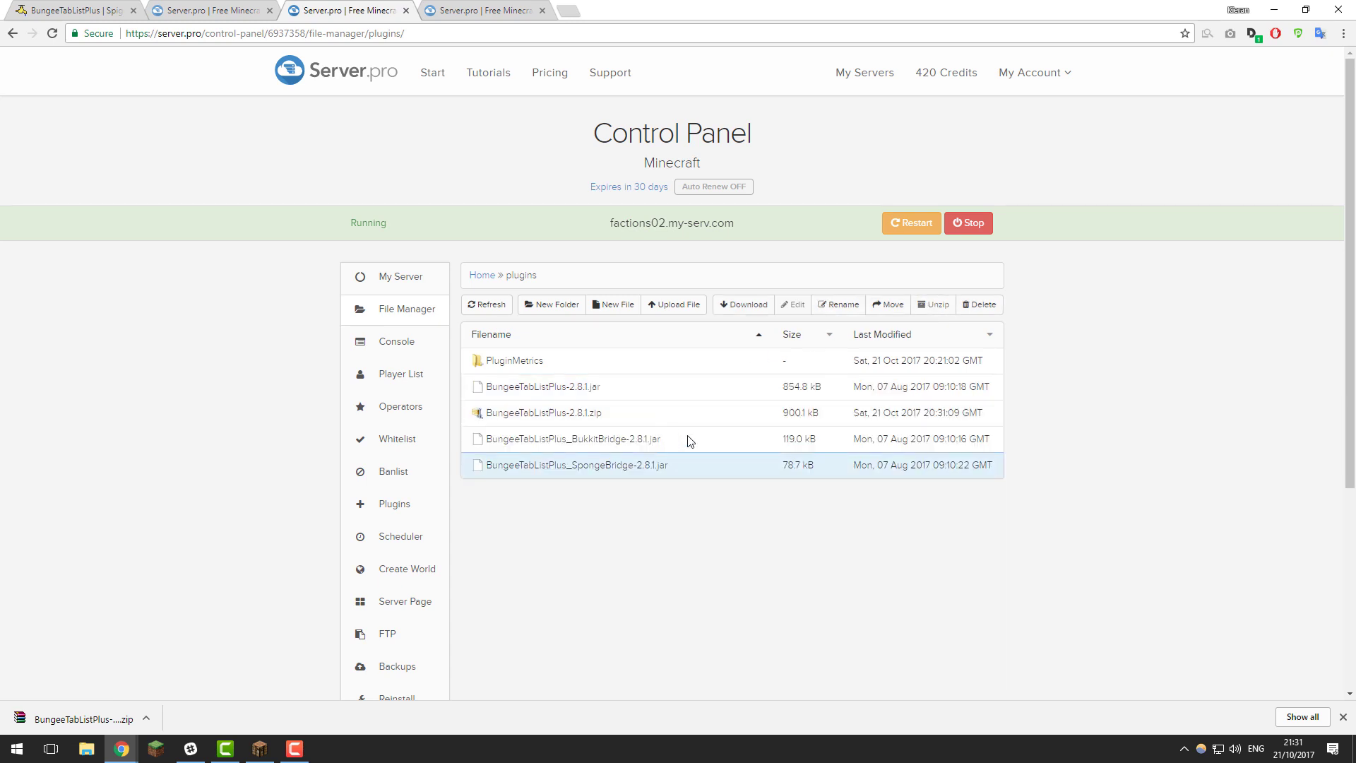
left_click(676, 415, "ctrl")
left_click(795, 387, "ctrl")
left_click(979, 305)
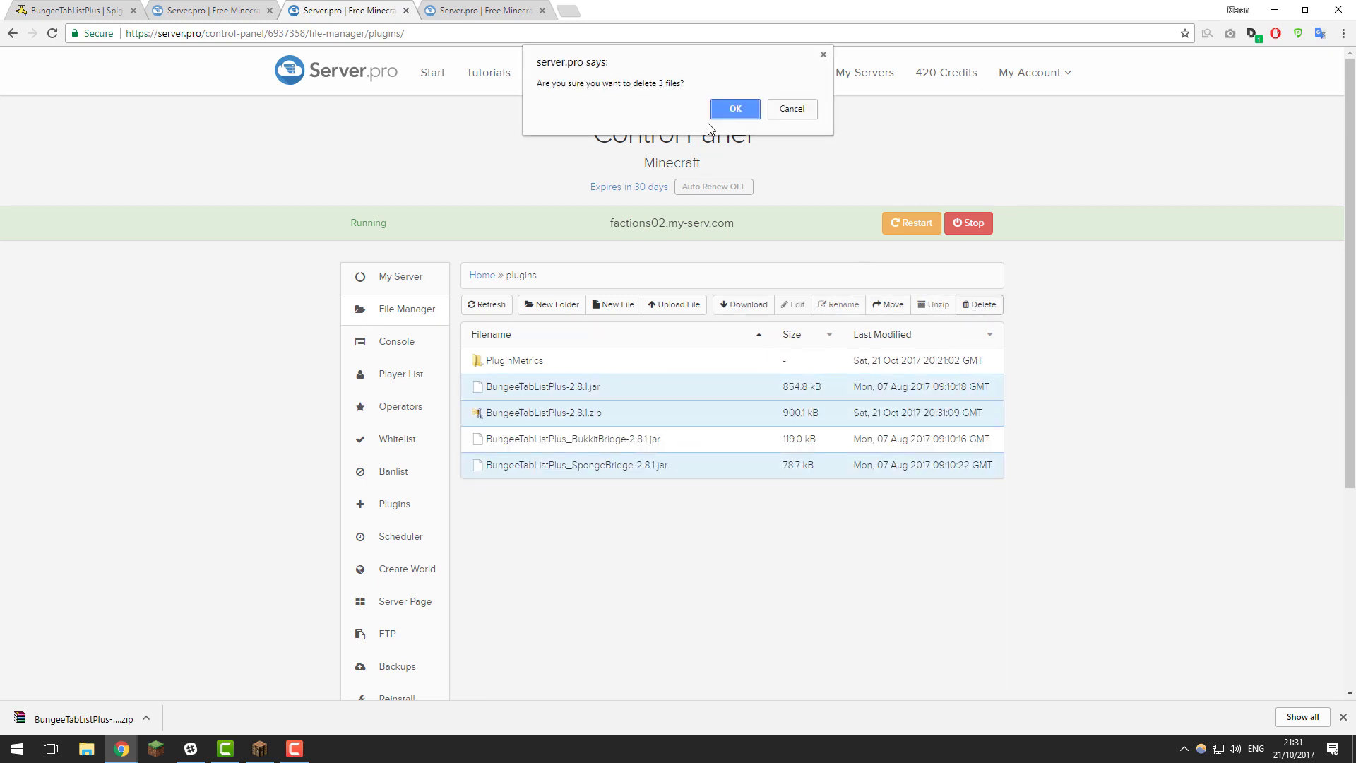
left_click(732, 106)
- Restart the factions02 server and check the plugins folder of lobby01.my-serv.com for the BukkitBridge jar
left_click(899, 225)
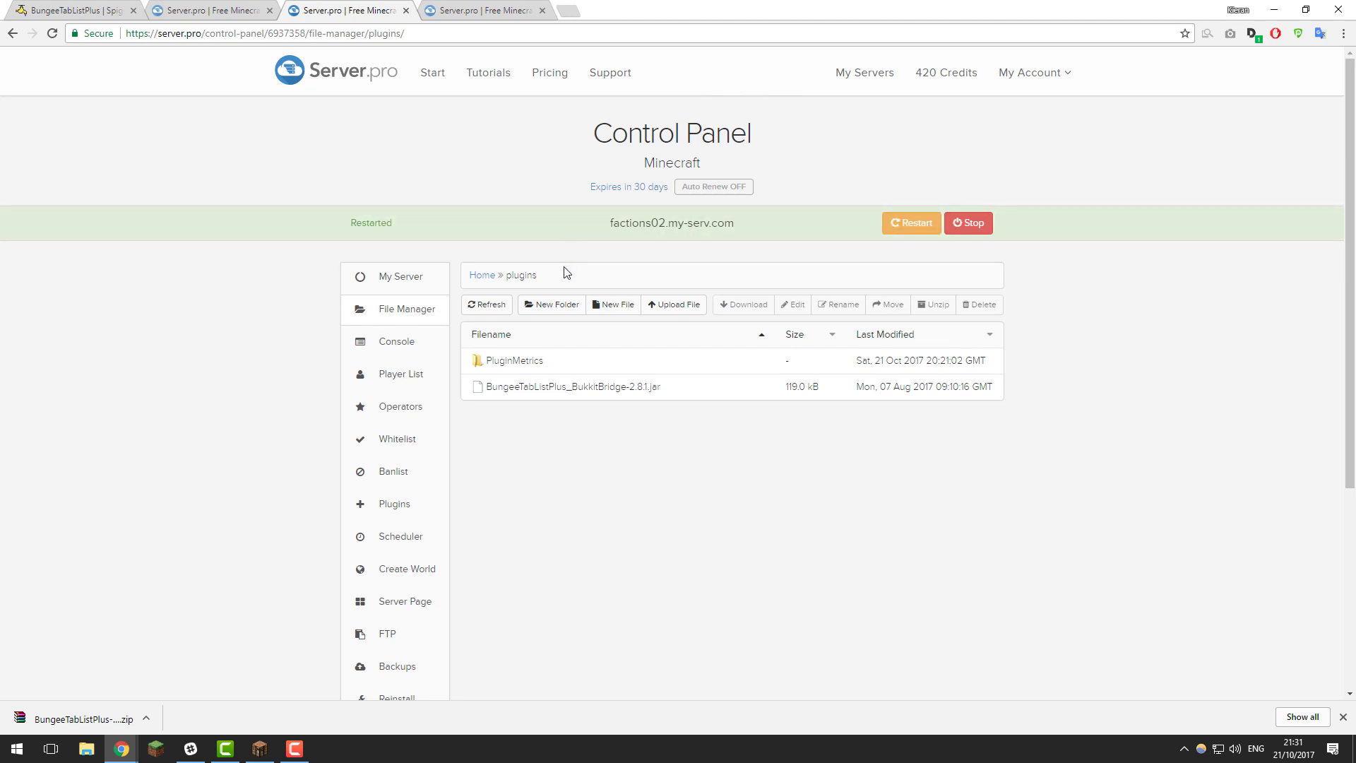
left_click(506, 6)
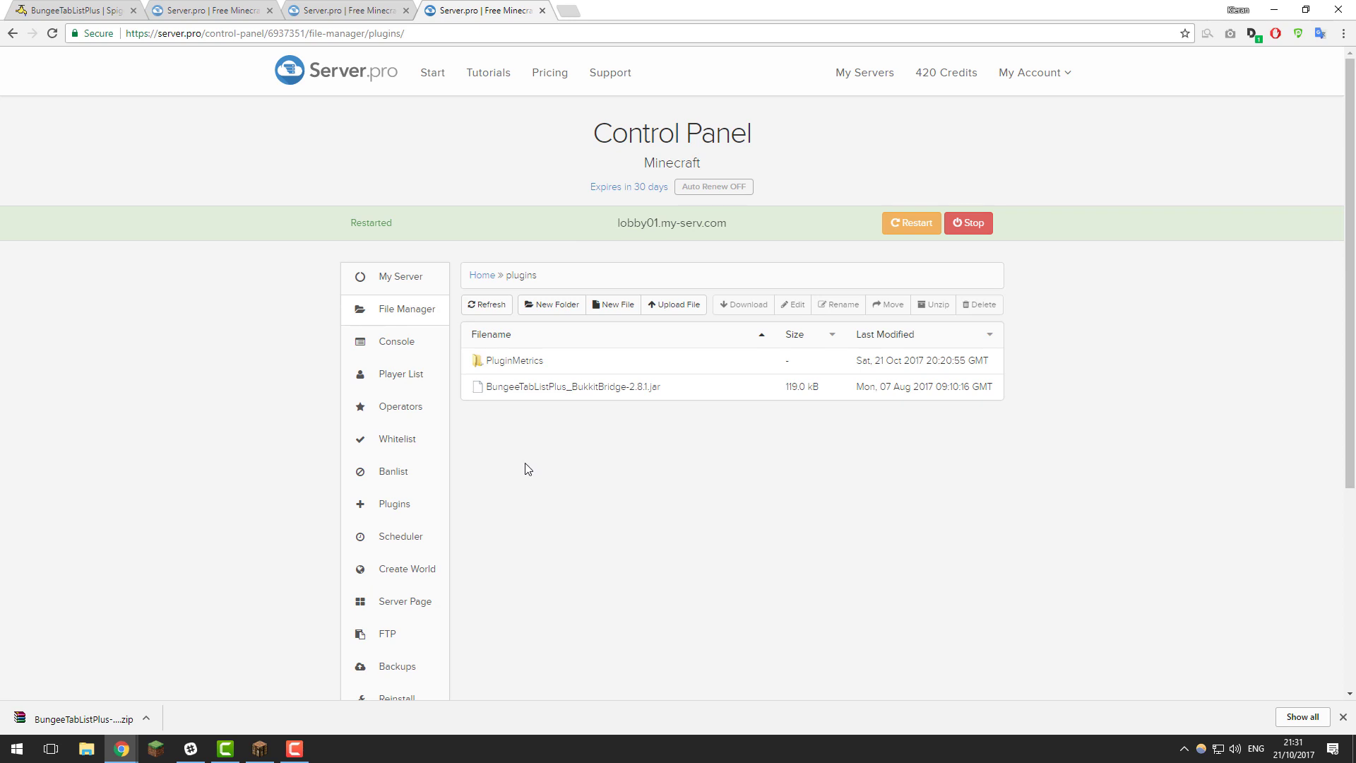
left_click(342, 8)
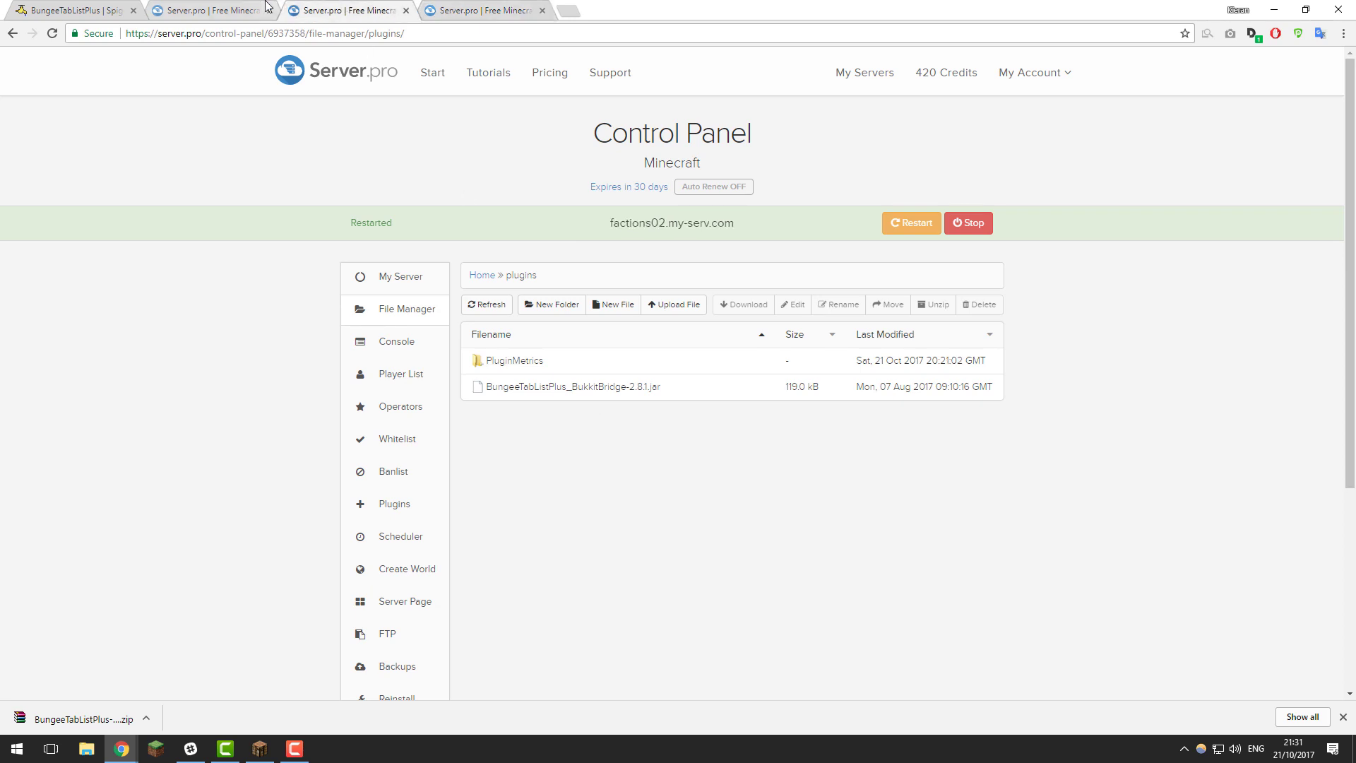
left_click(231, 7)
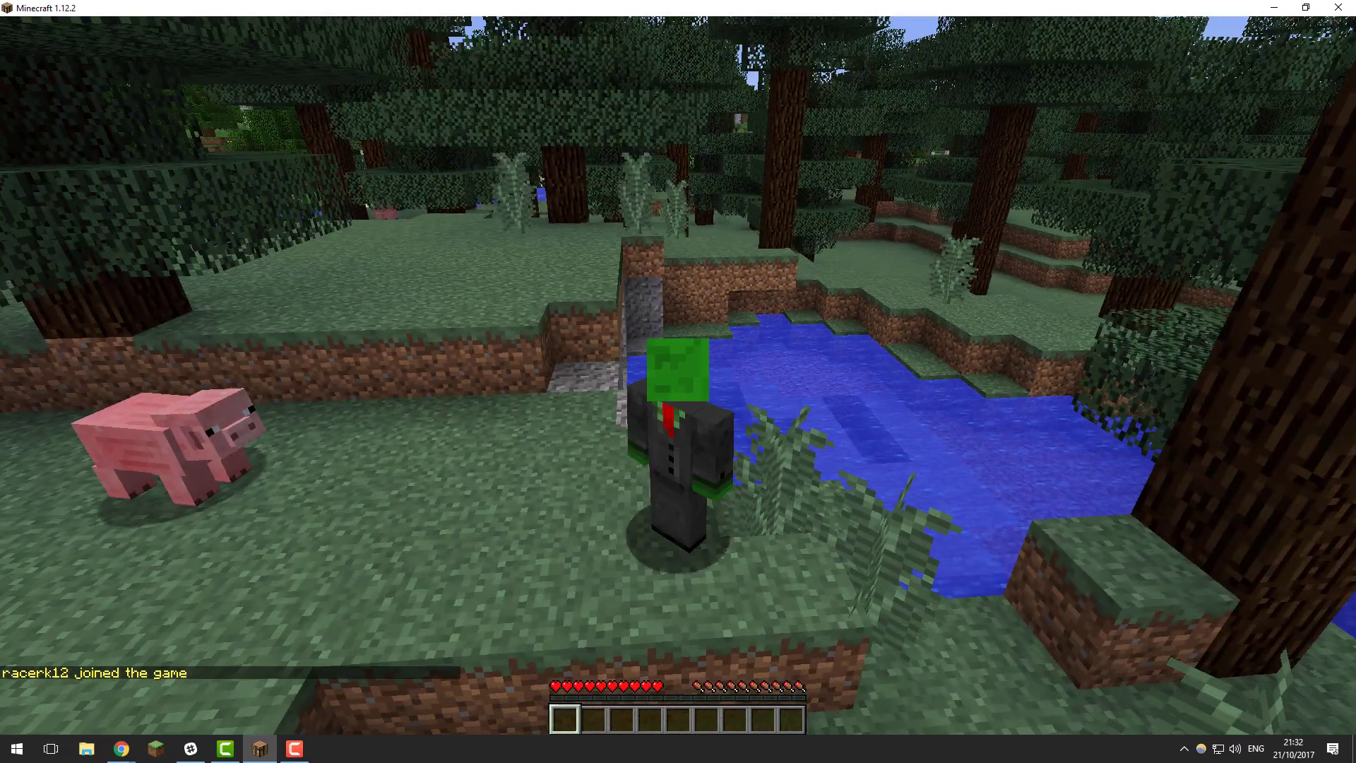
- Switch to Minecraft, display the plugin's tab list in the lobby, and disconnect from the server
key("Tab")
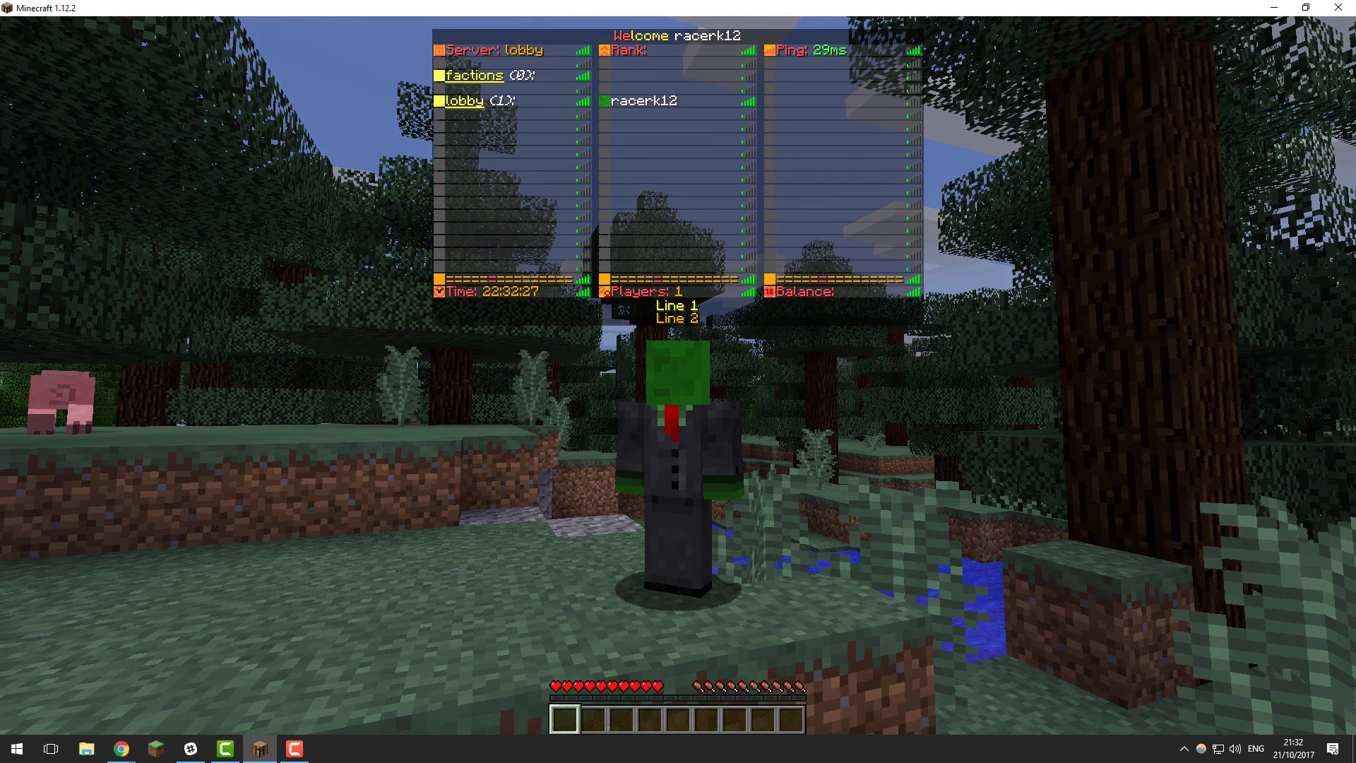
key("Tab")
key("Escape")
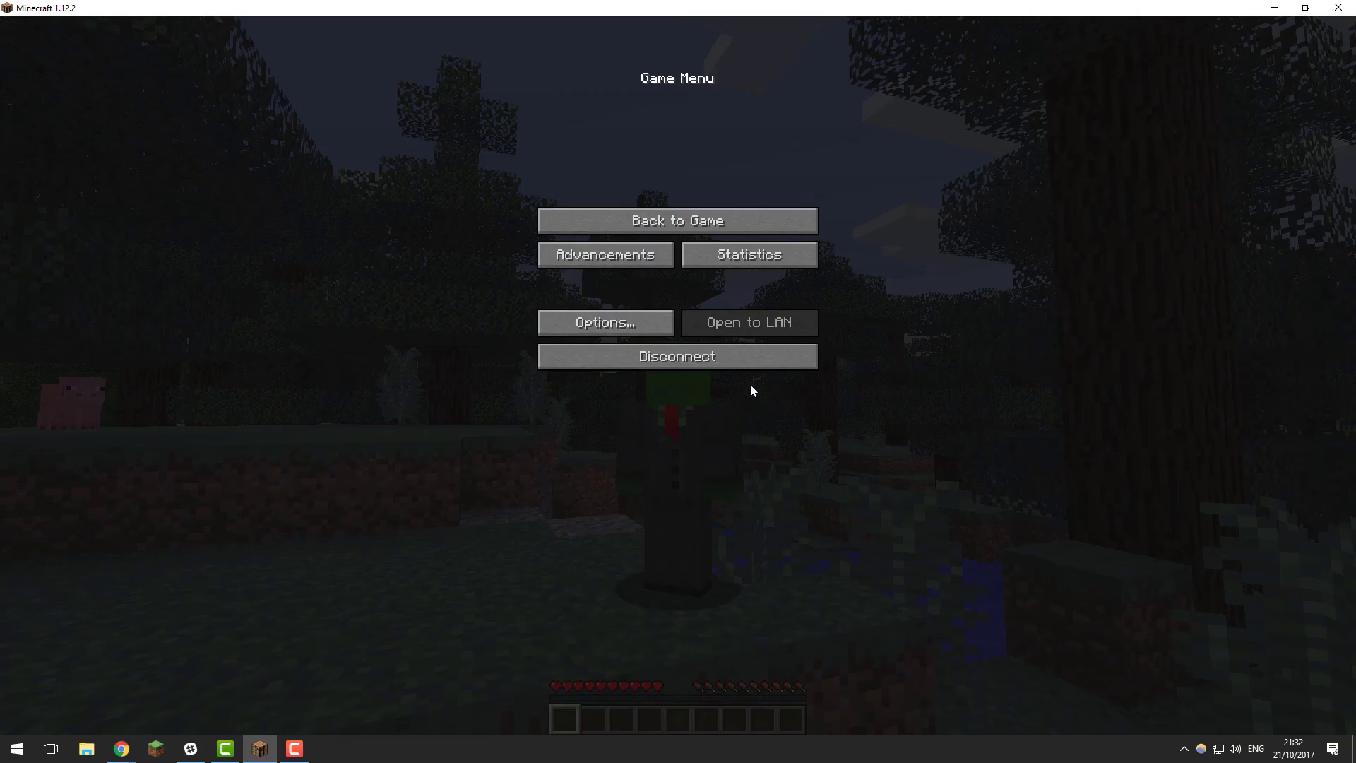
left_click(790, 358)
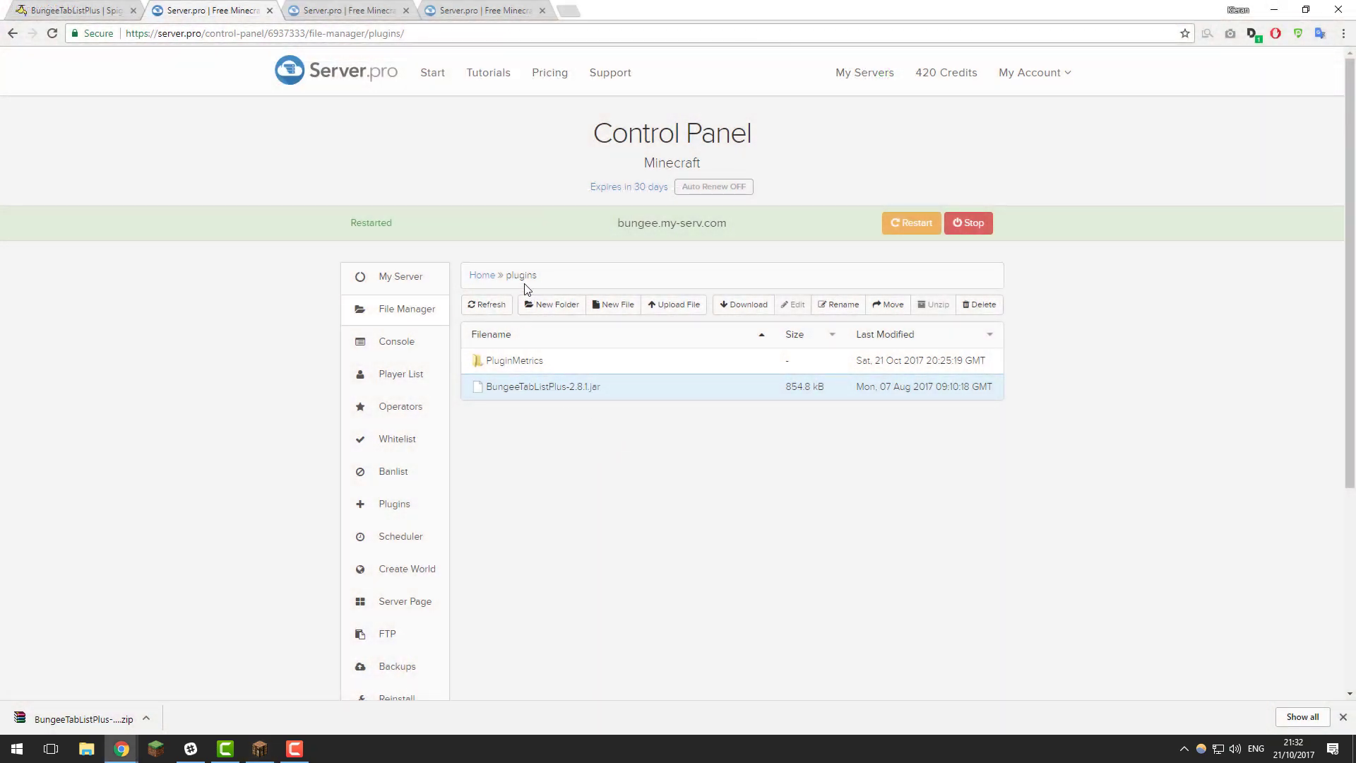
- Refresh the bungee server's plugins folder in Chrome and open the tabLists folder inside BungeeTabListPlus
left_click(492, 308)
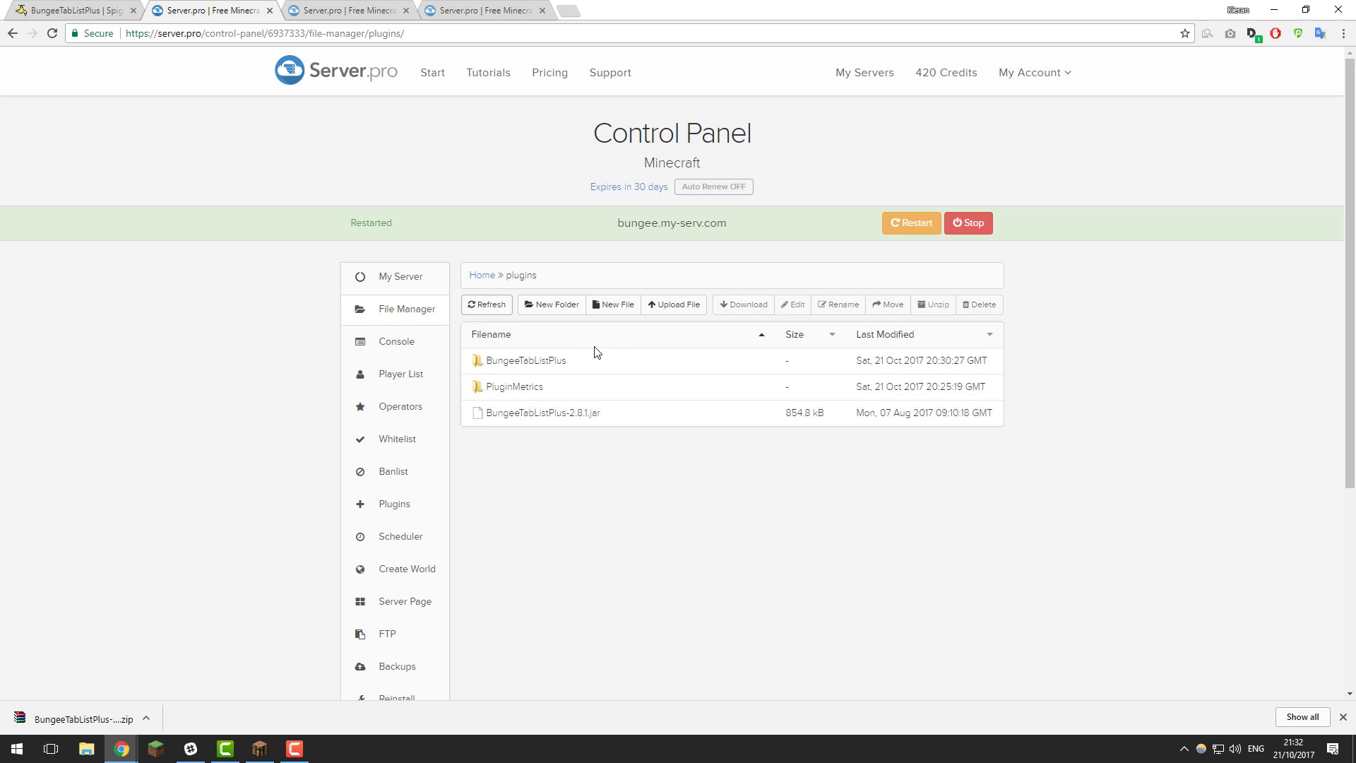
left_click(552, 363)
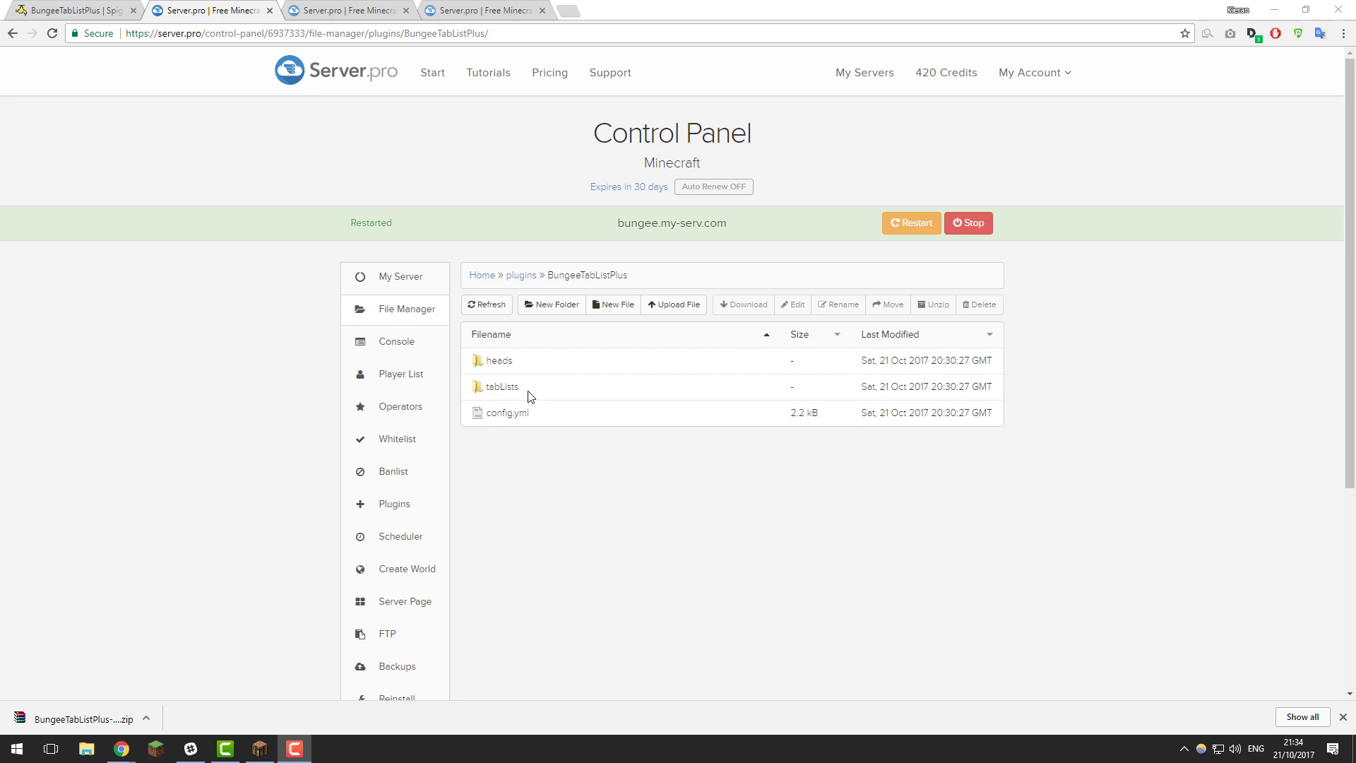
left_click(509, 389)
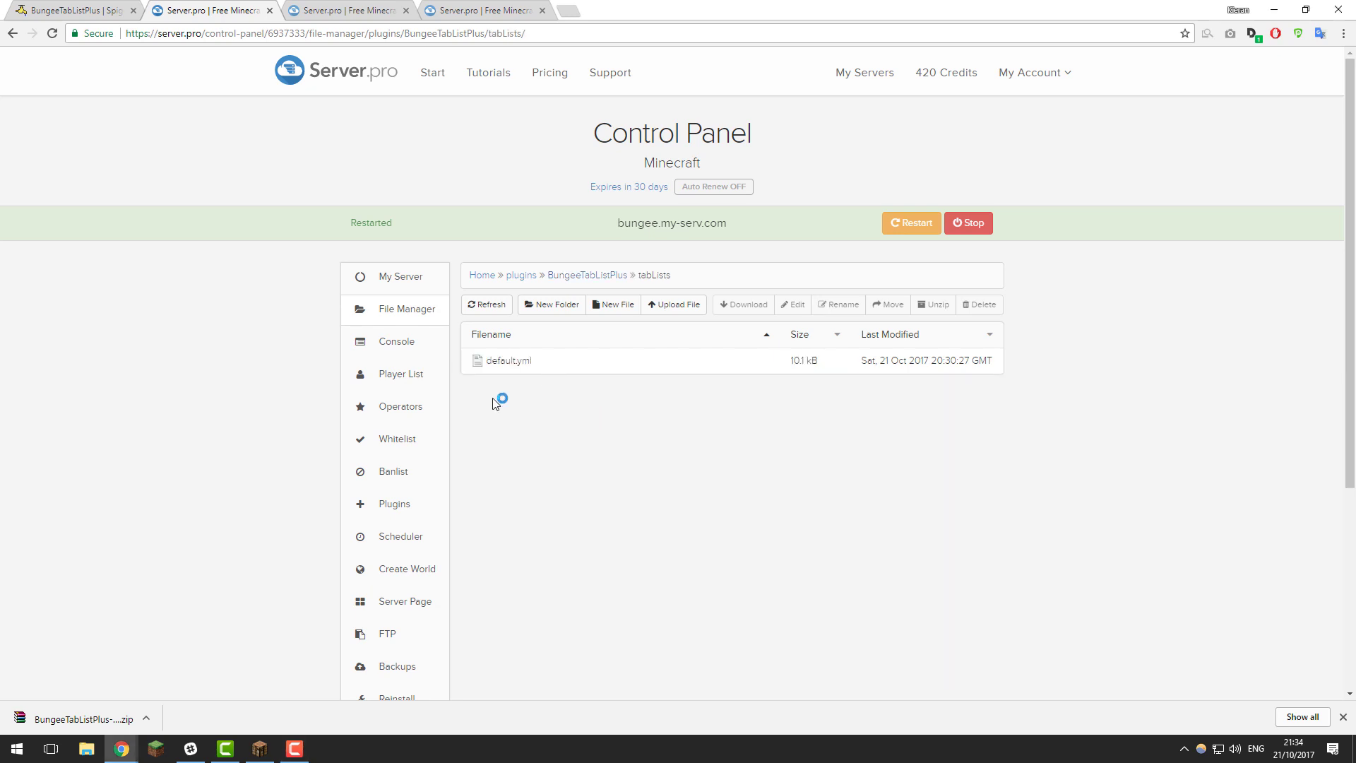
- Open default.yml from the tabLists folder and look through its showTo, header and footer settings
left_click(509, 362)
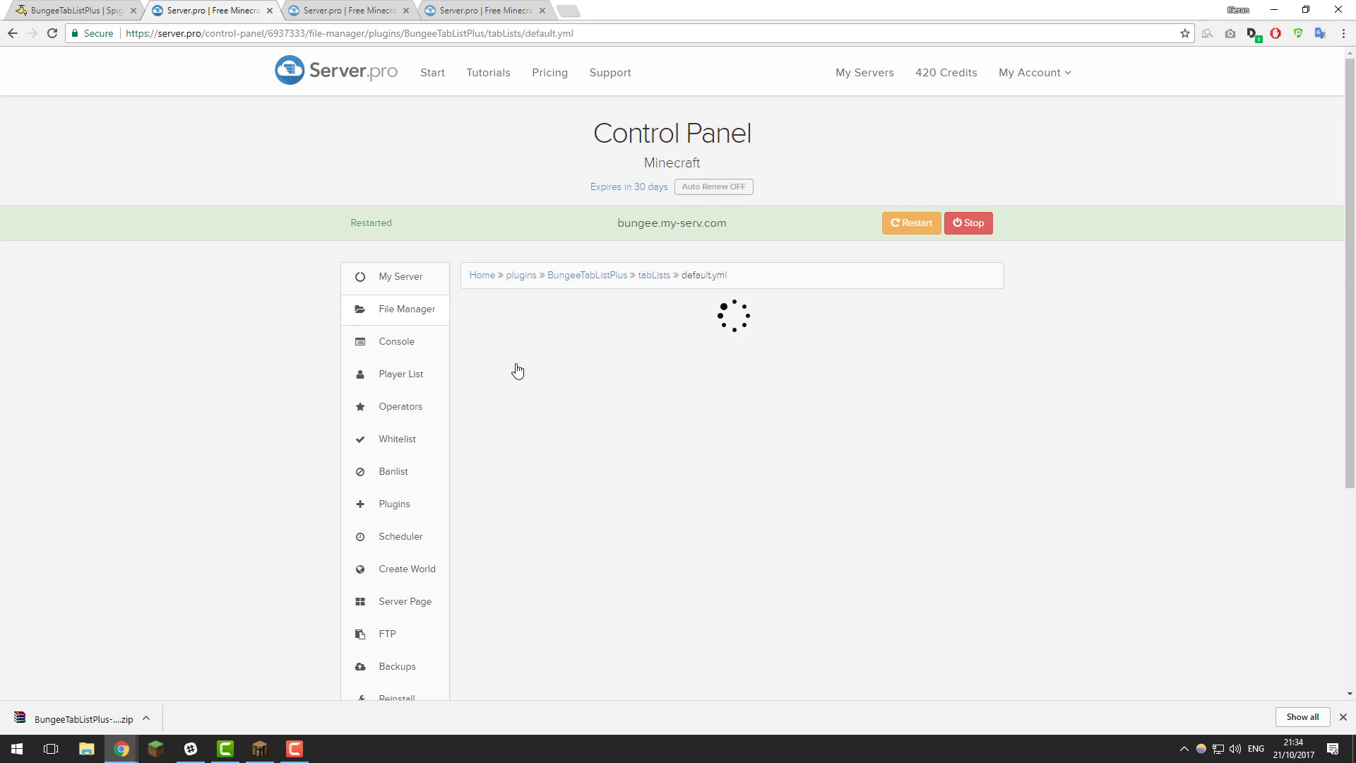
scroll(594, 408, "down", 5)
scroll(592, 410, "down", 2)
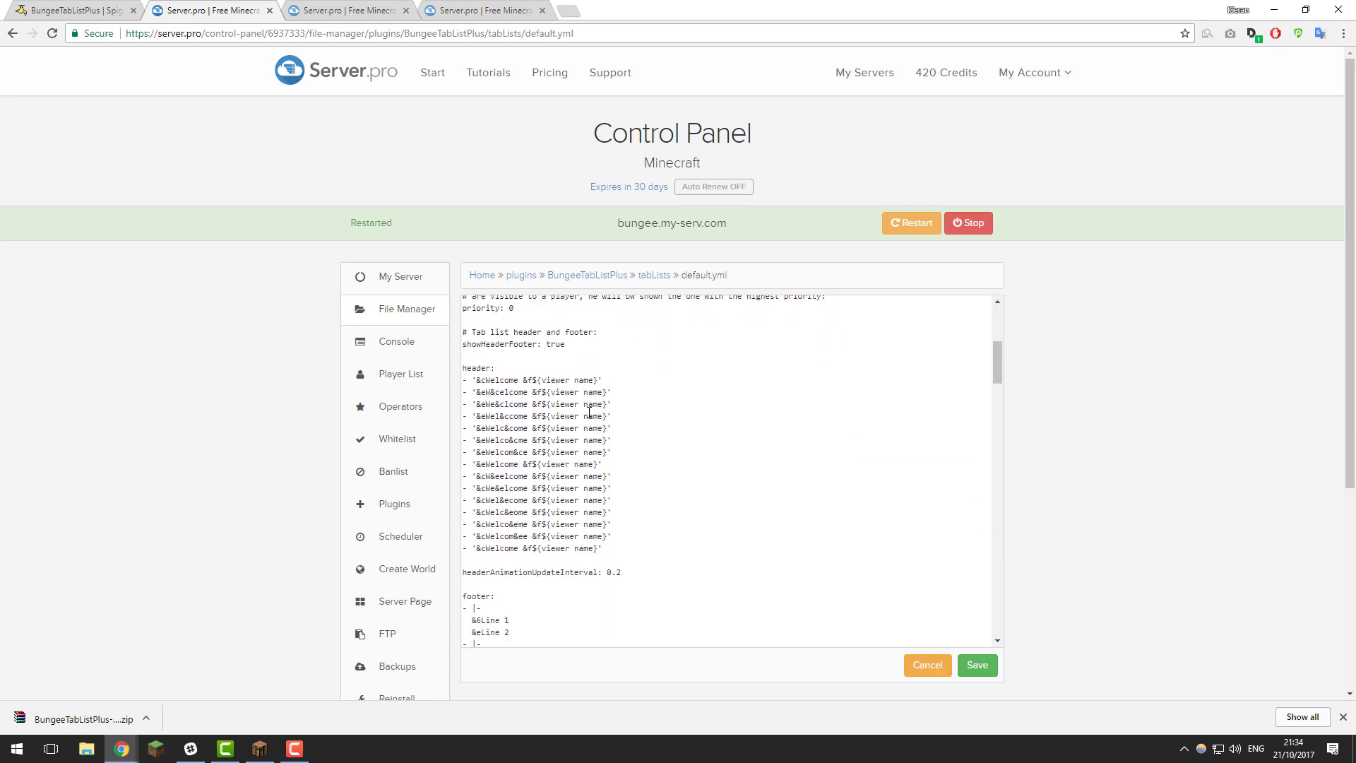
scroll(590, 412, "down", 2)
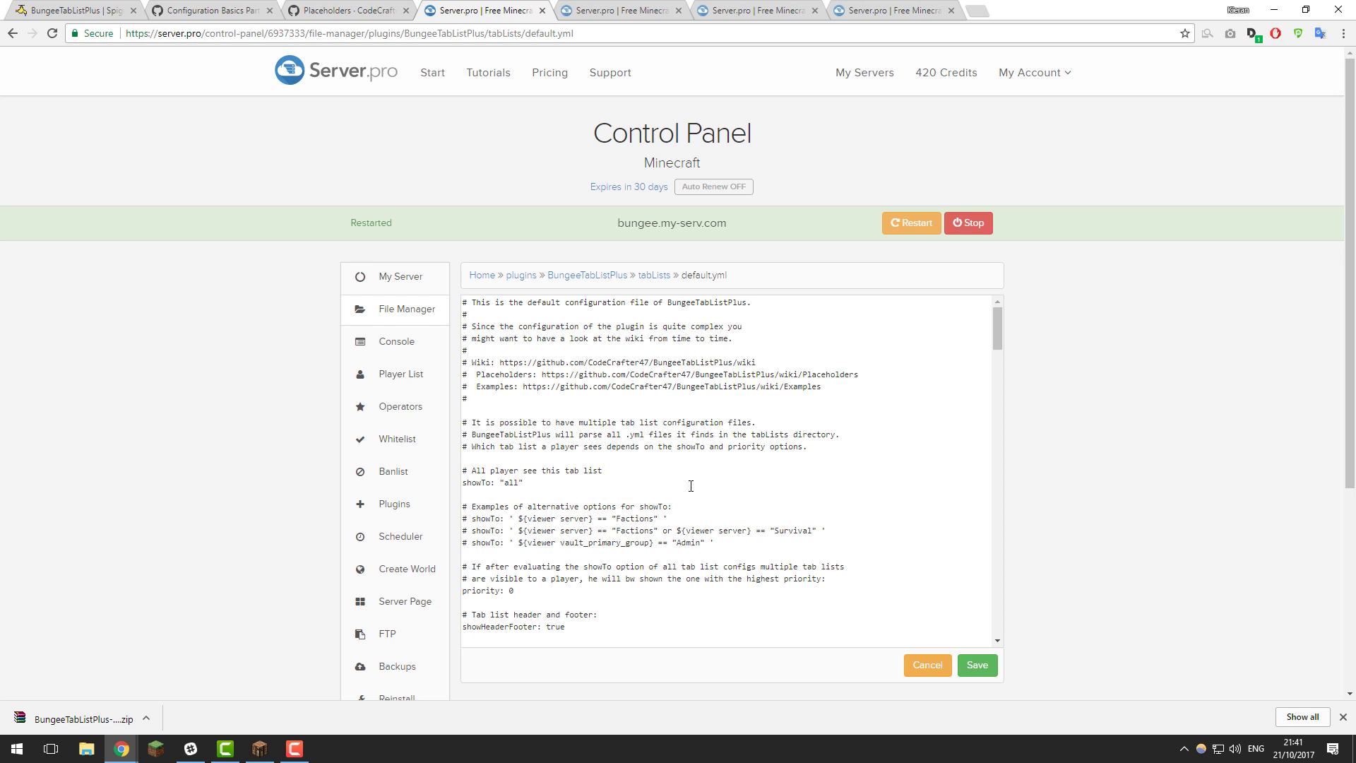
scroll(700, 468, "down", 4)
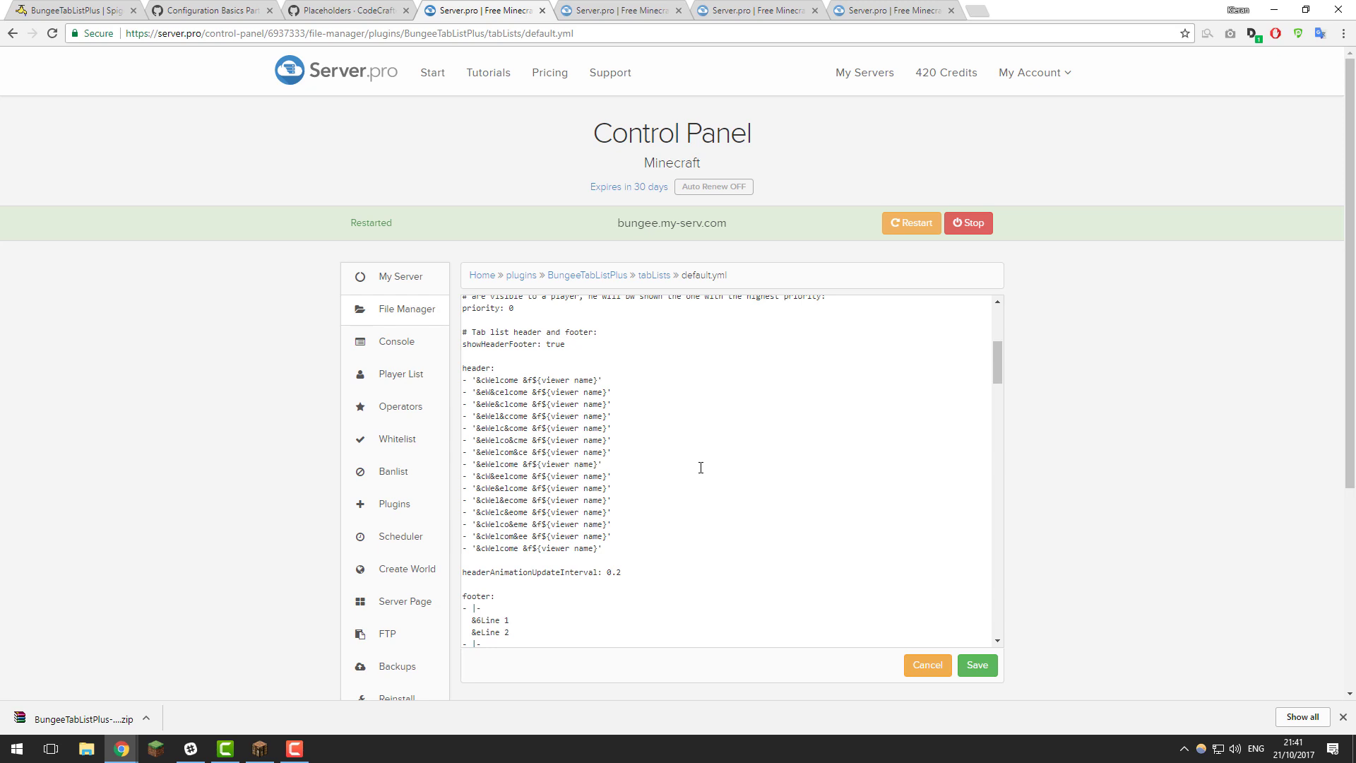
scroll(687, 480, "down", 2)
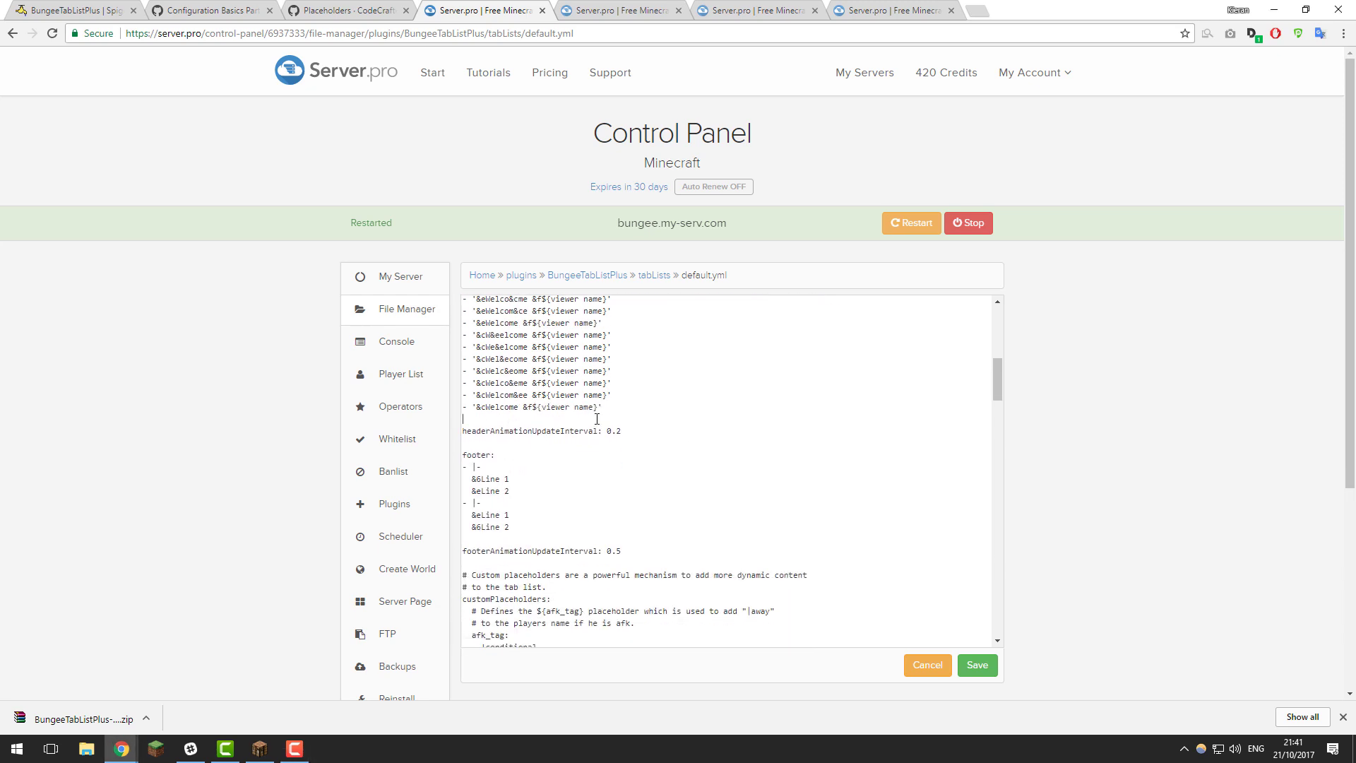
- Look over the plugin wiki's tablist configuration file page and its Placeholders page, and return to default.yml
left_click(253, 9)
scroll(412, 320, "up", 10)
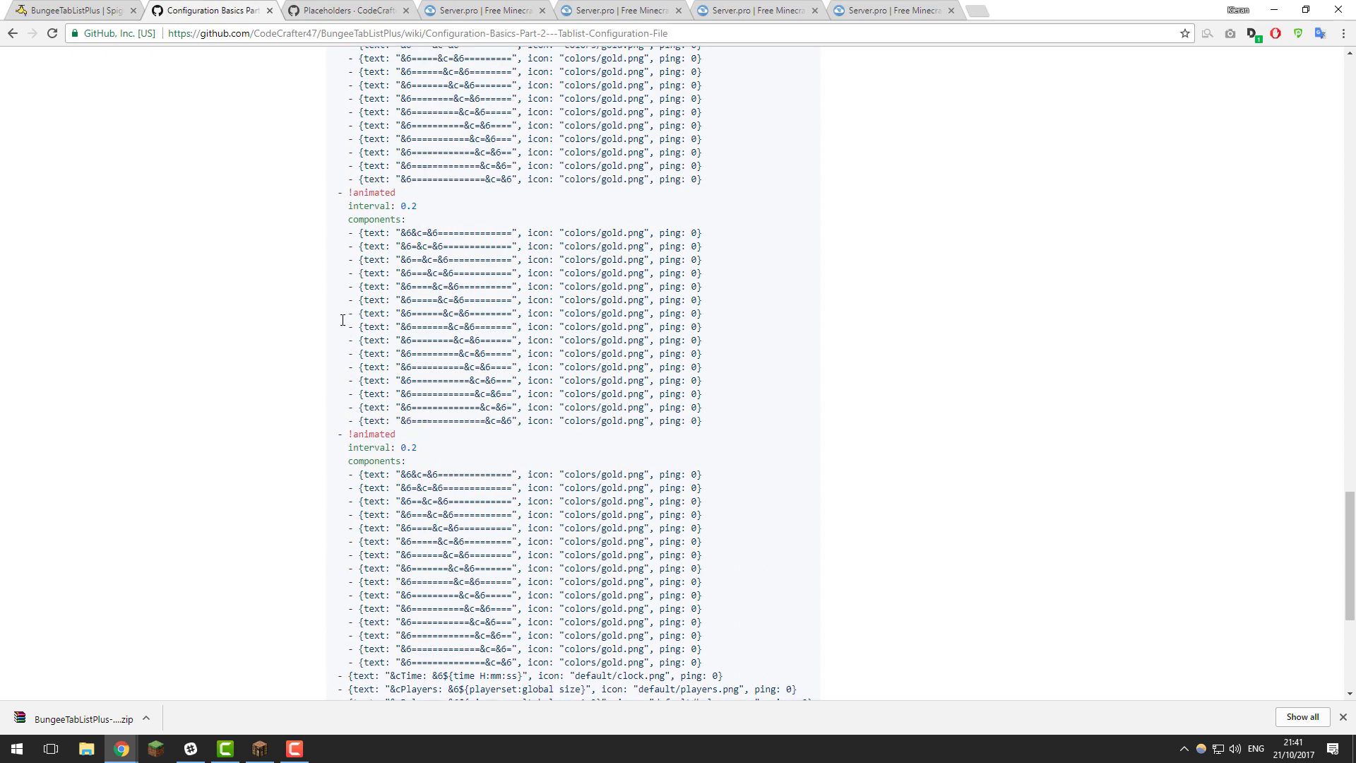
scroll(481, 334, "up", 15)
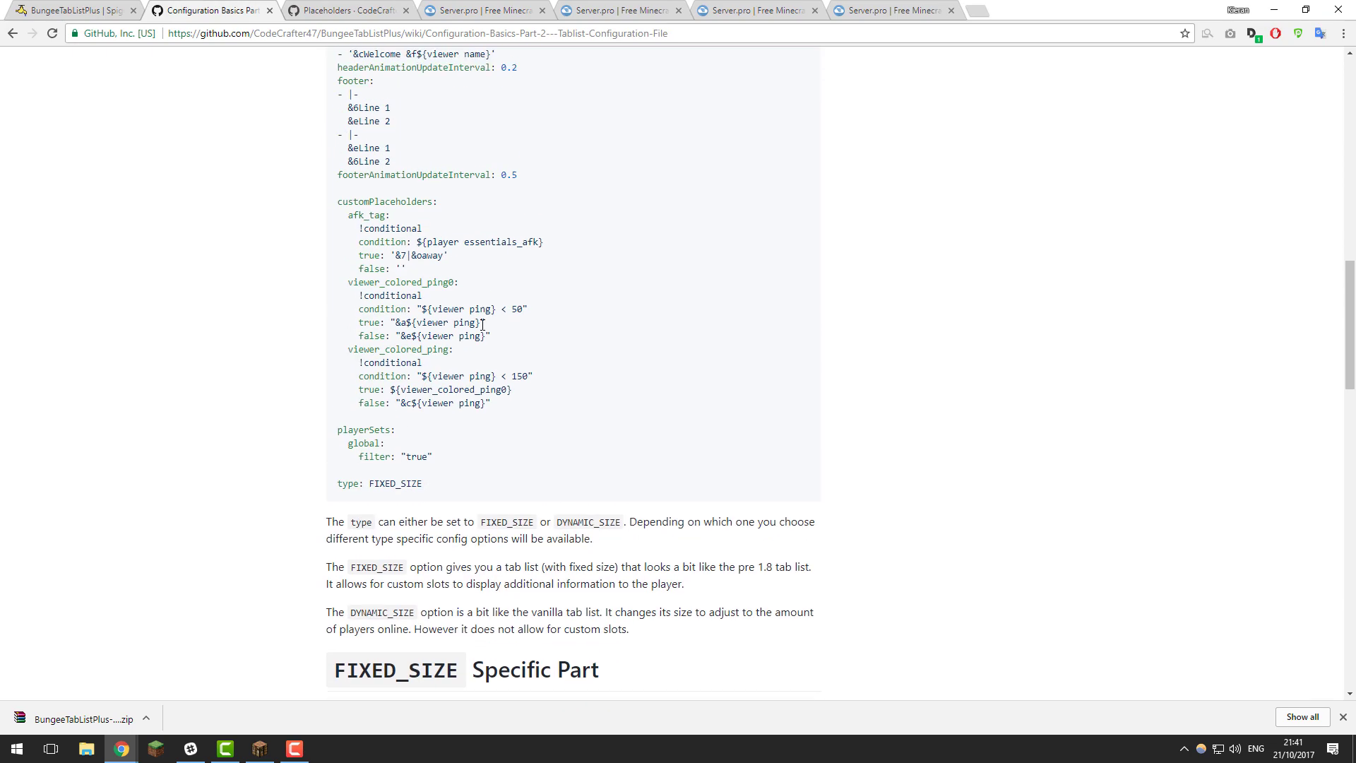
scroll(527, 387, "up", 4)
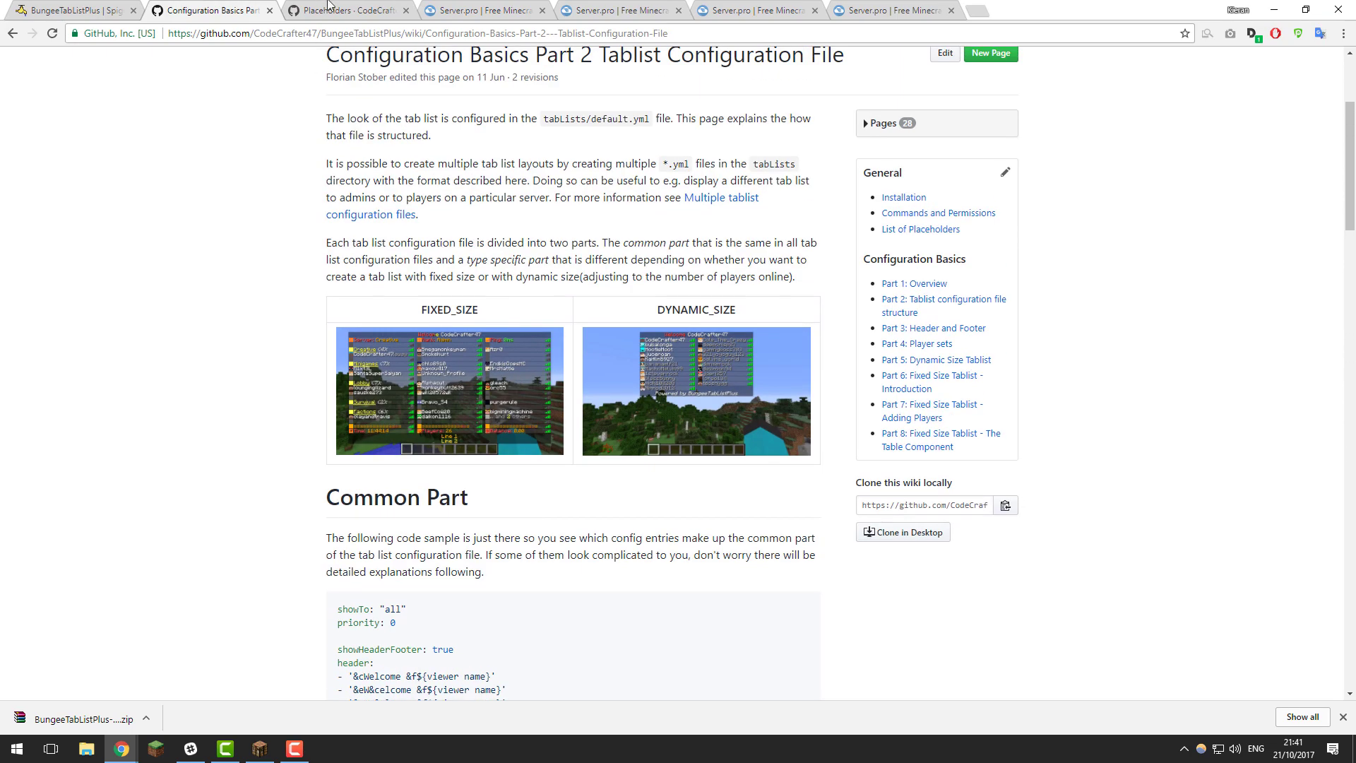
key("ctrl+Tab")
scroll(566, 394, "up", 6)
scroll(539, 396, "up", 15)
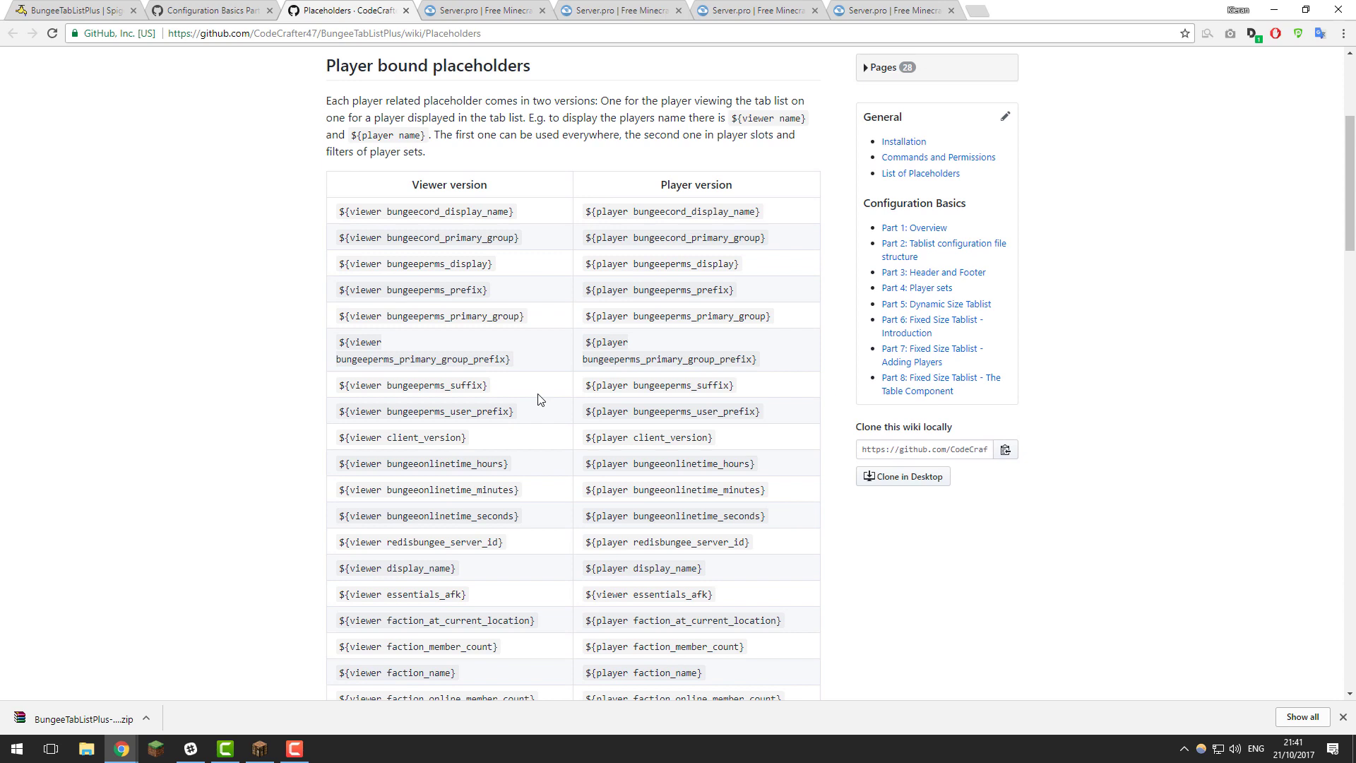
key("ctrl+Tab")
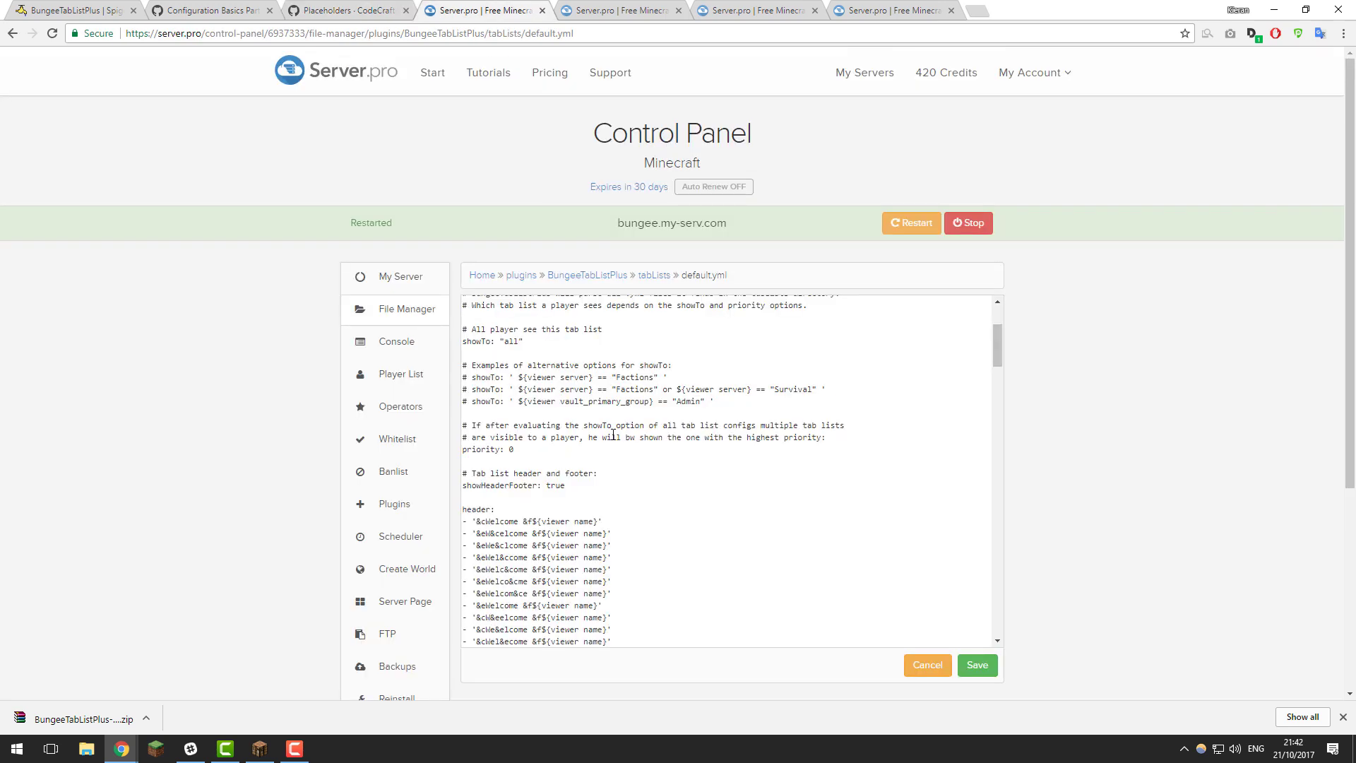
- Try adding "to our server" after Welcome in the first header line of default.yml, and remove it again
scroll(488, 516, "down", 2)
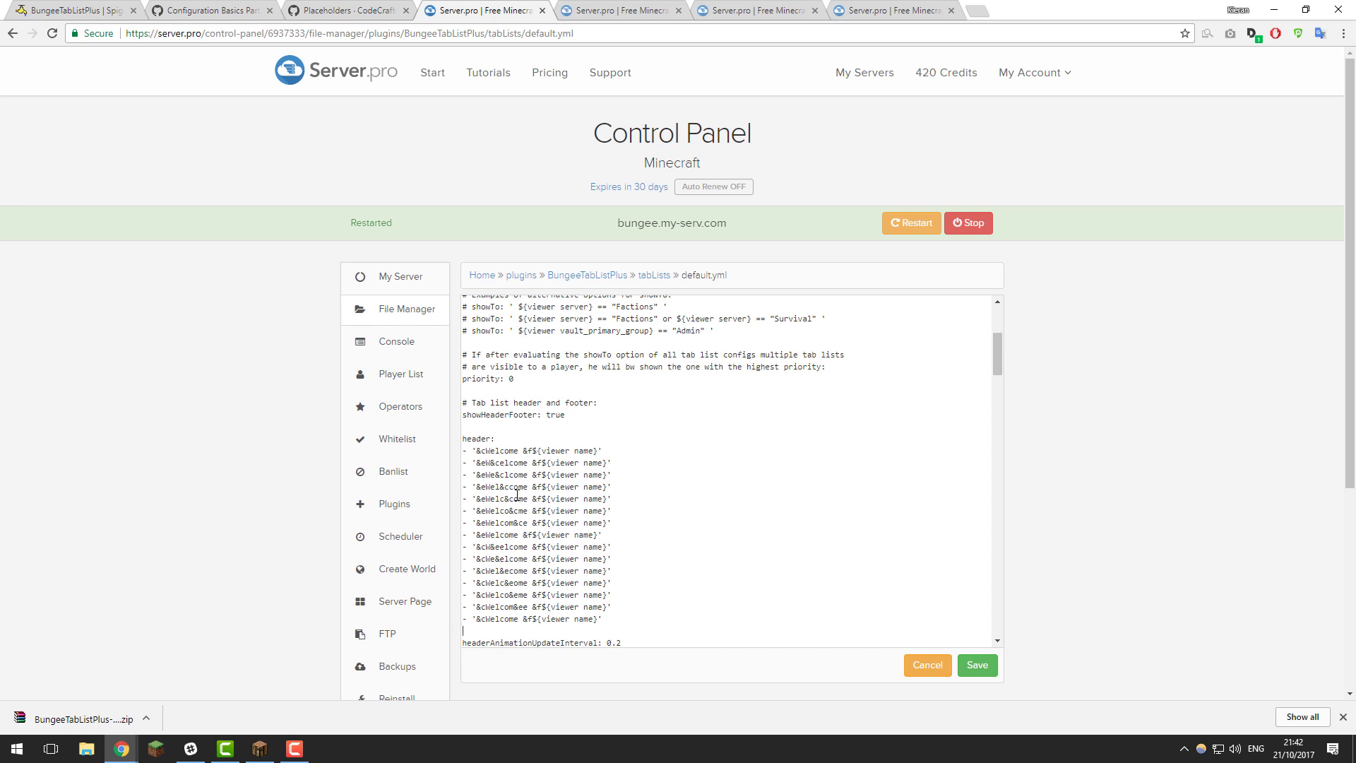
scroll(538, 460, "down", 1)
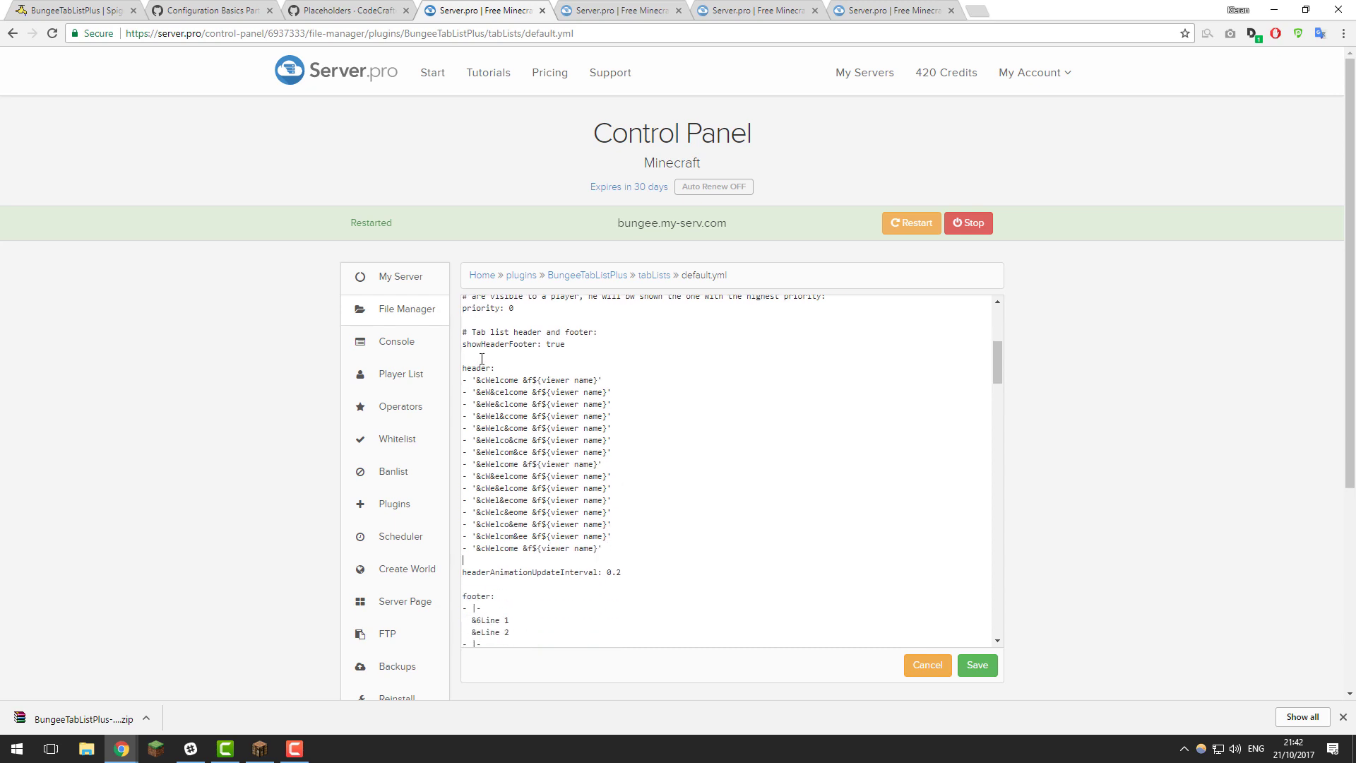
left_click_drag(613, 377, 476, 380)
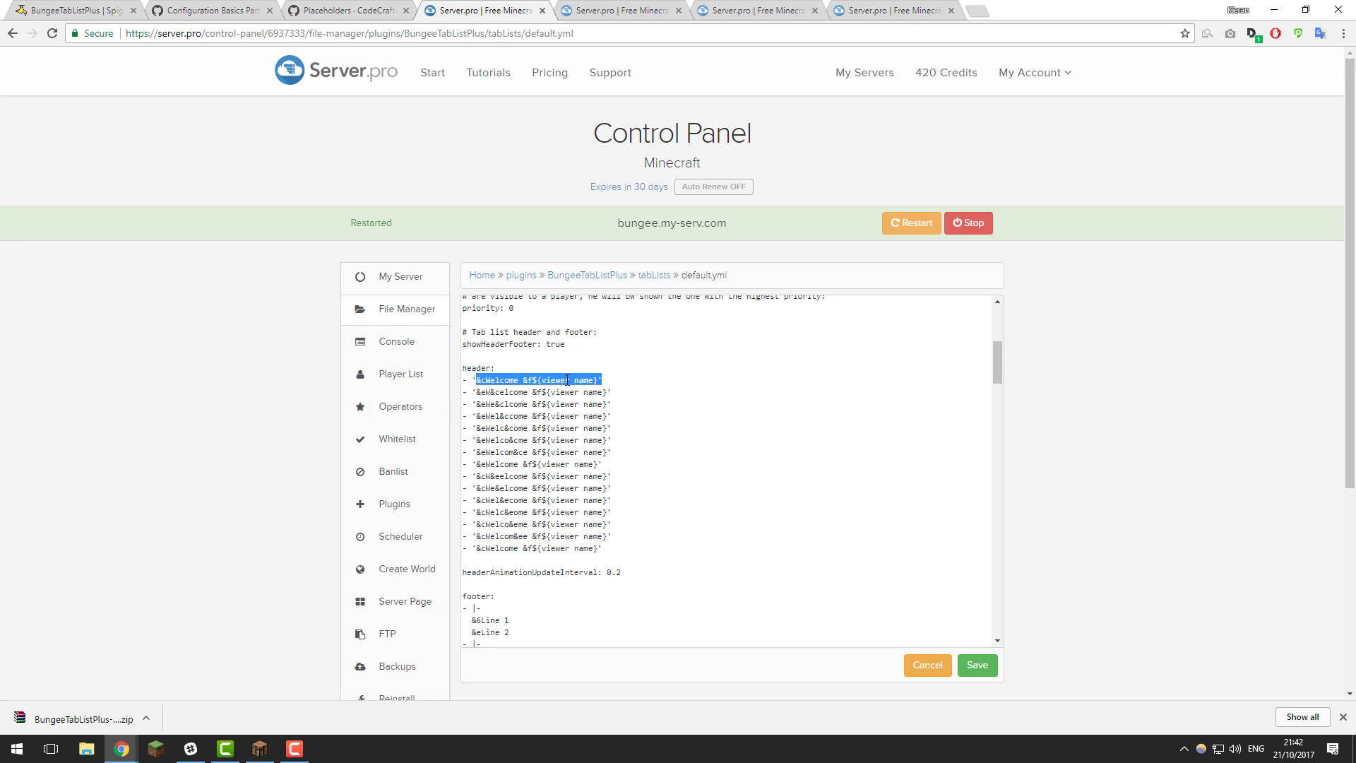
left_click(505, 380)
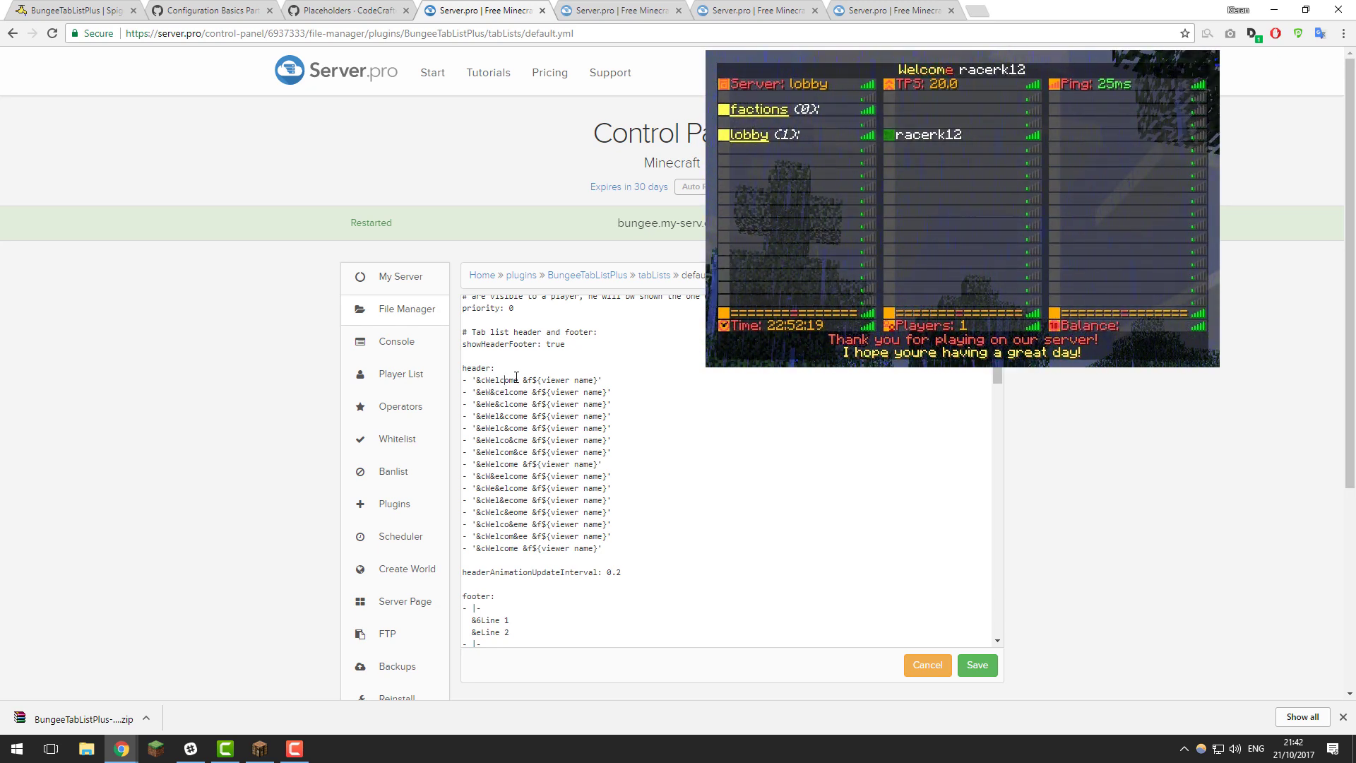
double_click(509, 380)
left_click(523, 380)
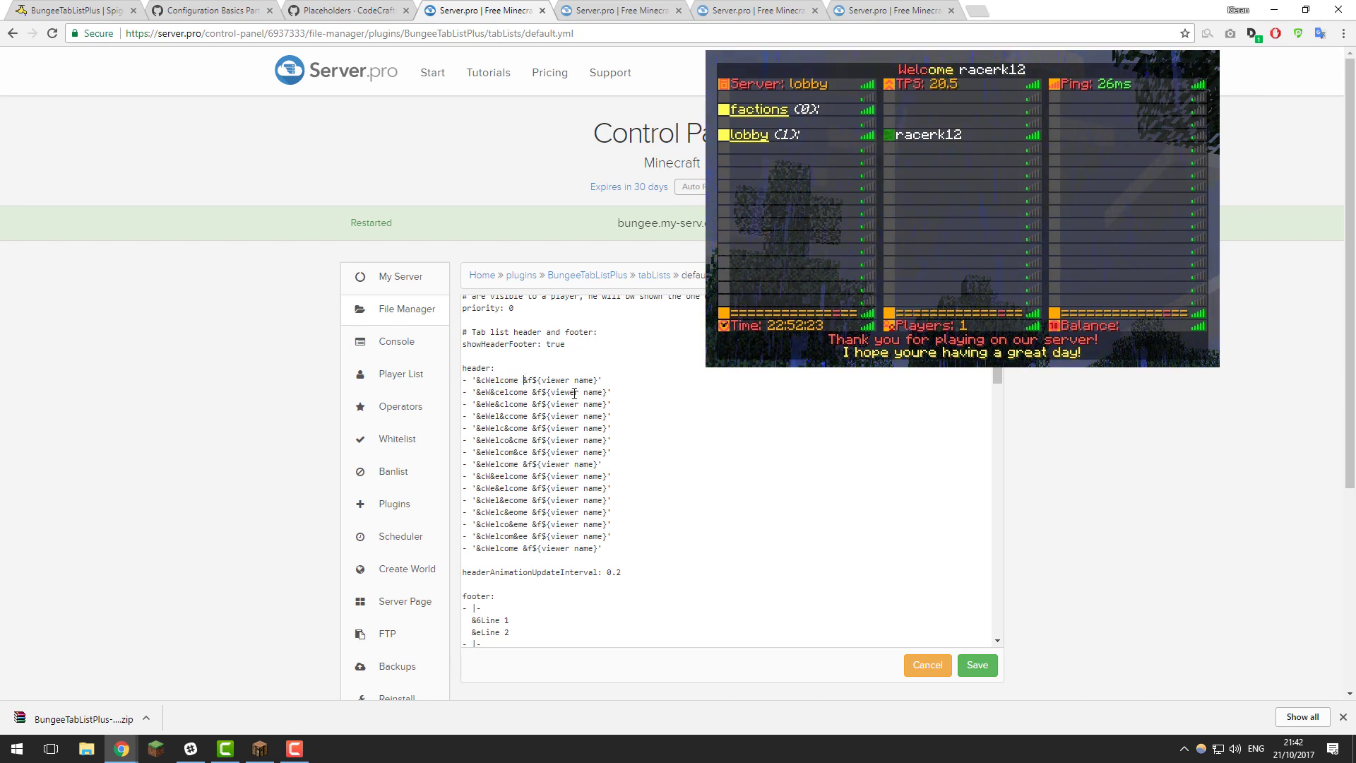
type("to our server")
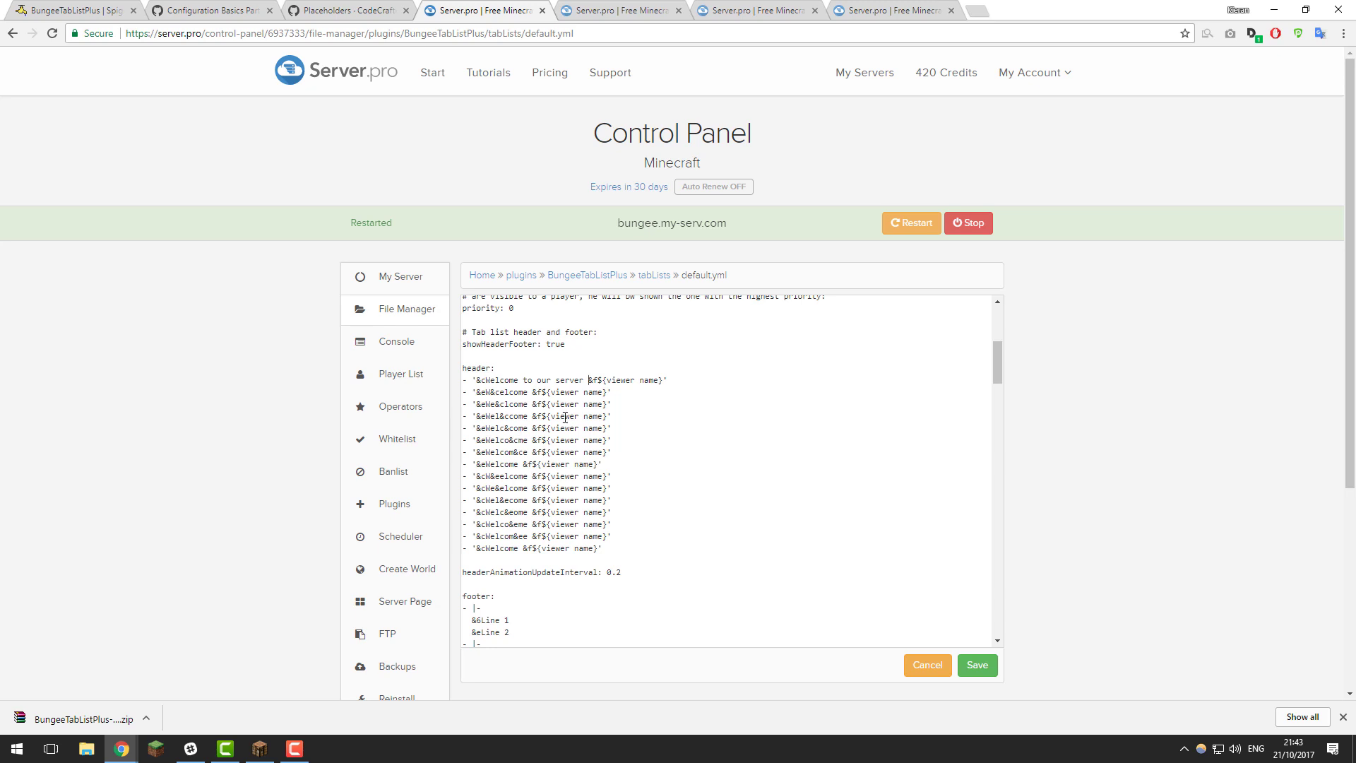
left_click_drag(590, 380, 522, 381)
key("BackSpace")
- Examine the wiki's player bound placeholders as alternatives to the header's {viewer name}, and return to default.yml
left_click_drag(600, 380, 539, 379)
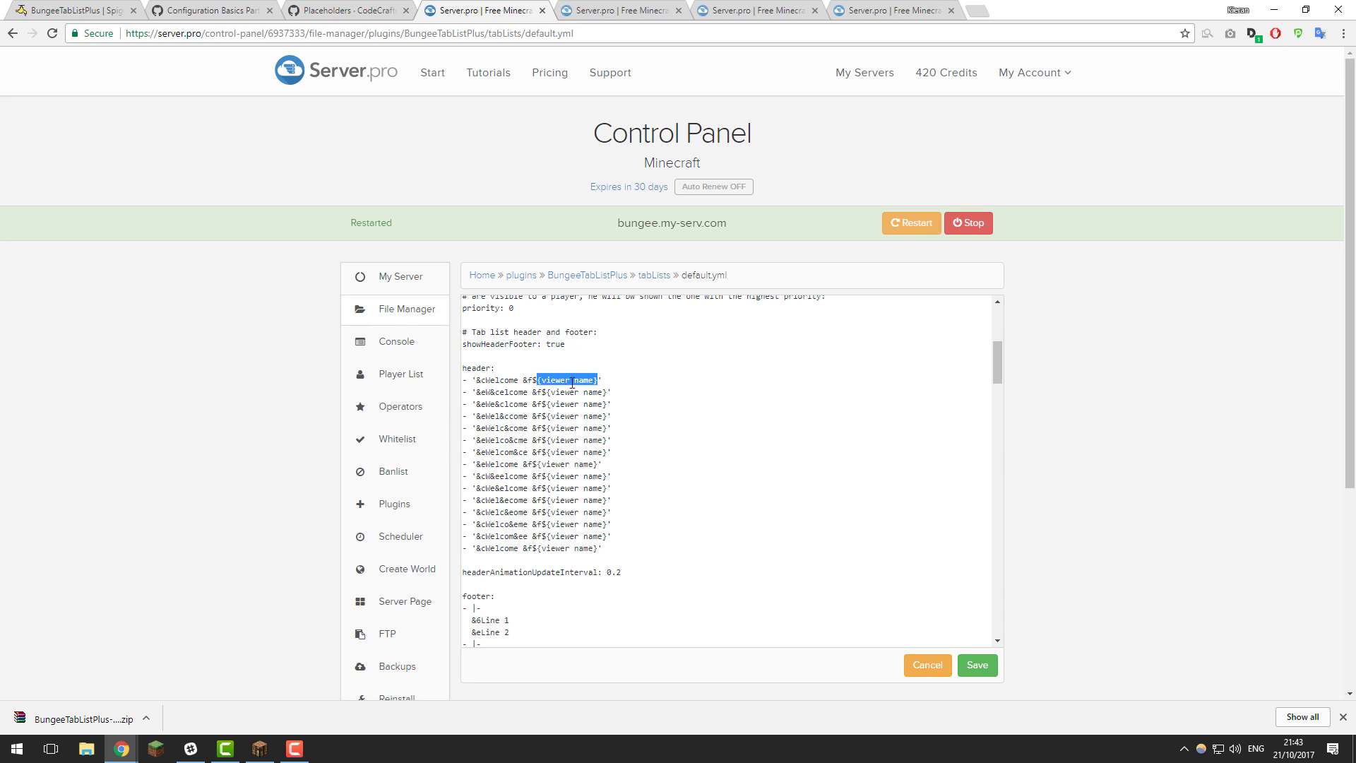
left_click(349, 8)
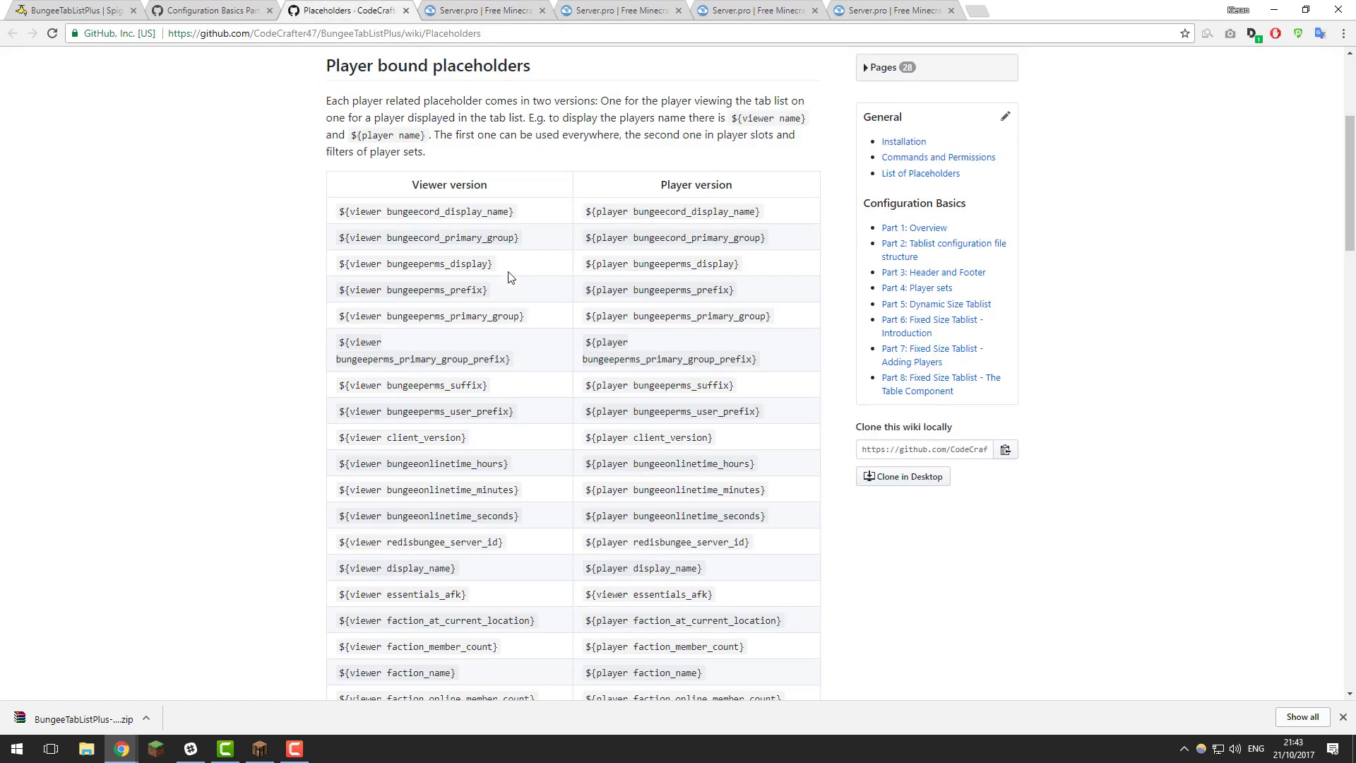
scroll(505, 283, "down", 2)
scroll(505, 287, "down", 2)
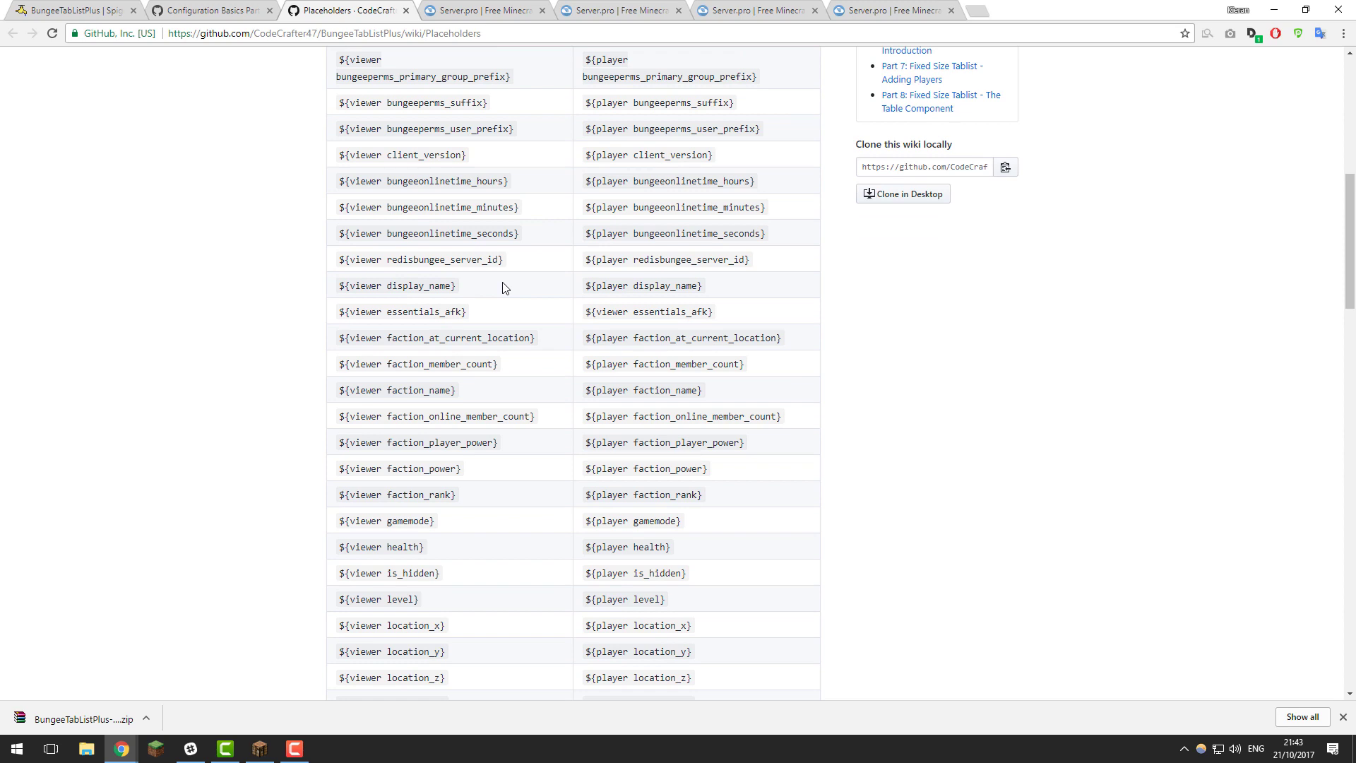
scroll(503, 291, "down", 3)
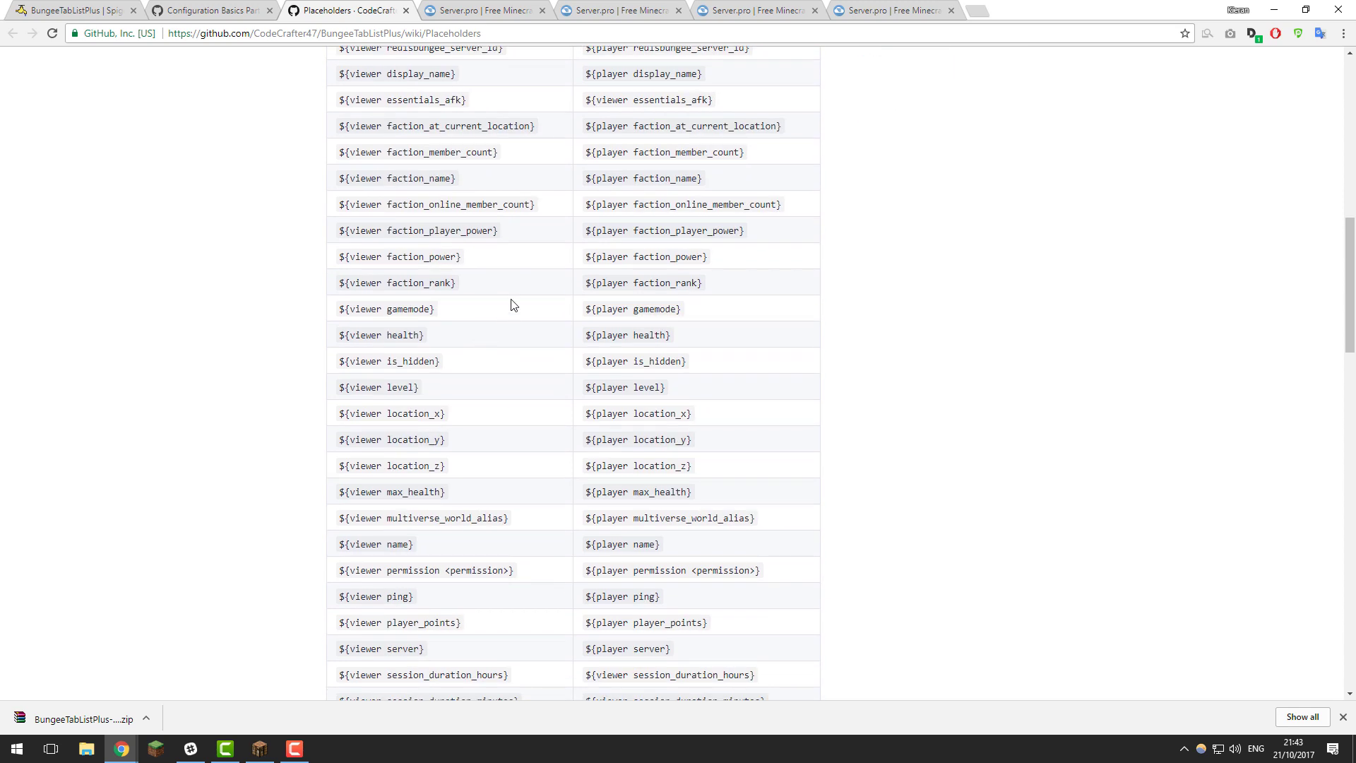
scroll(466, 292, "up", 1)
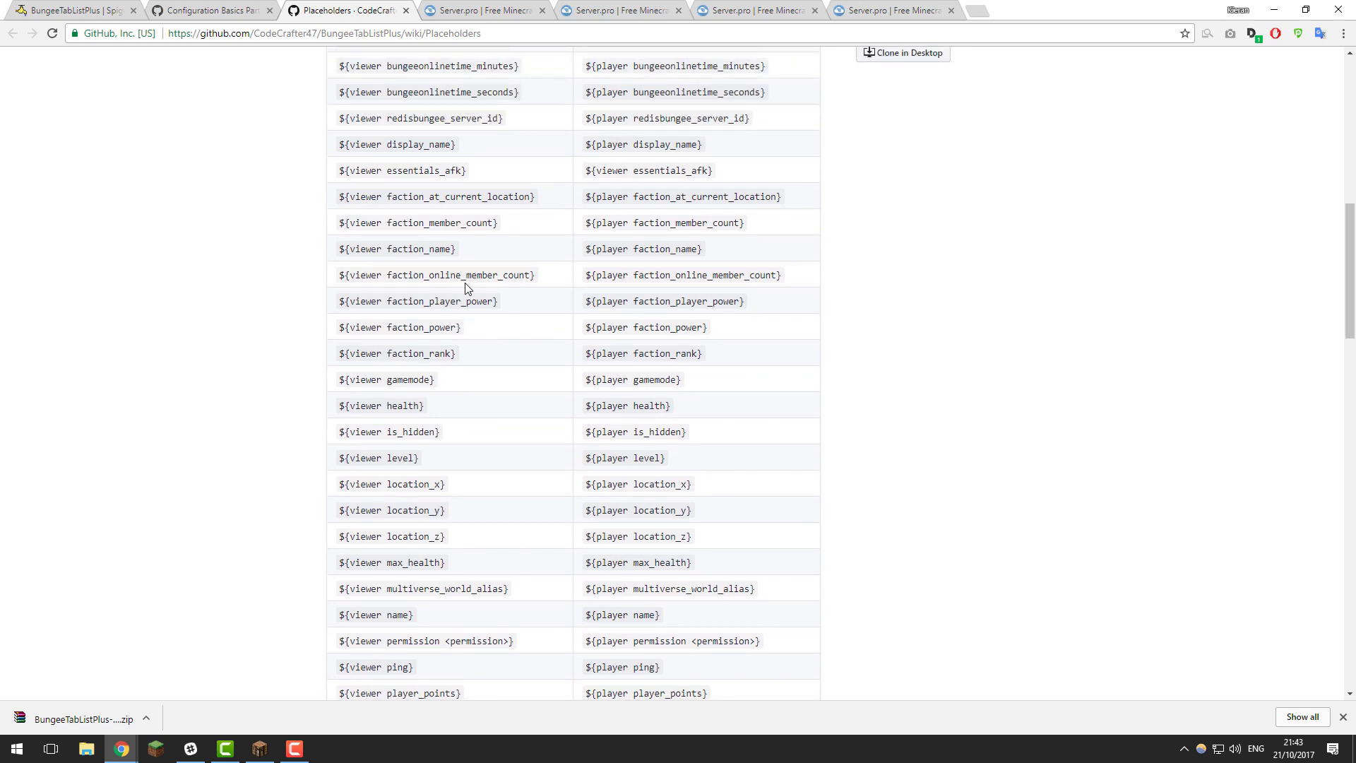
scroll(465, 288, "down", 5)
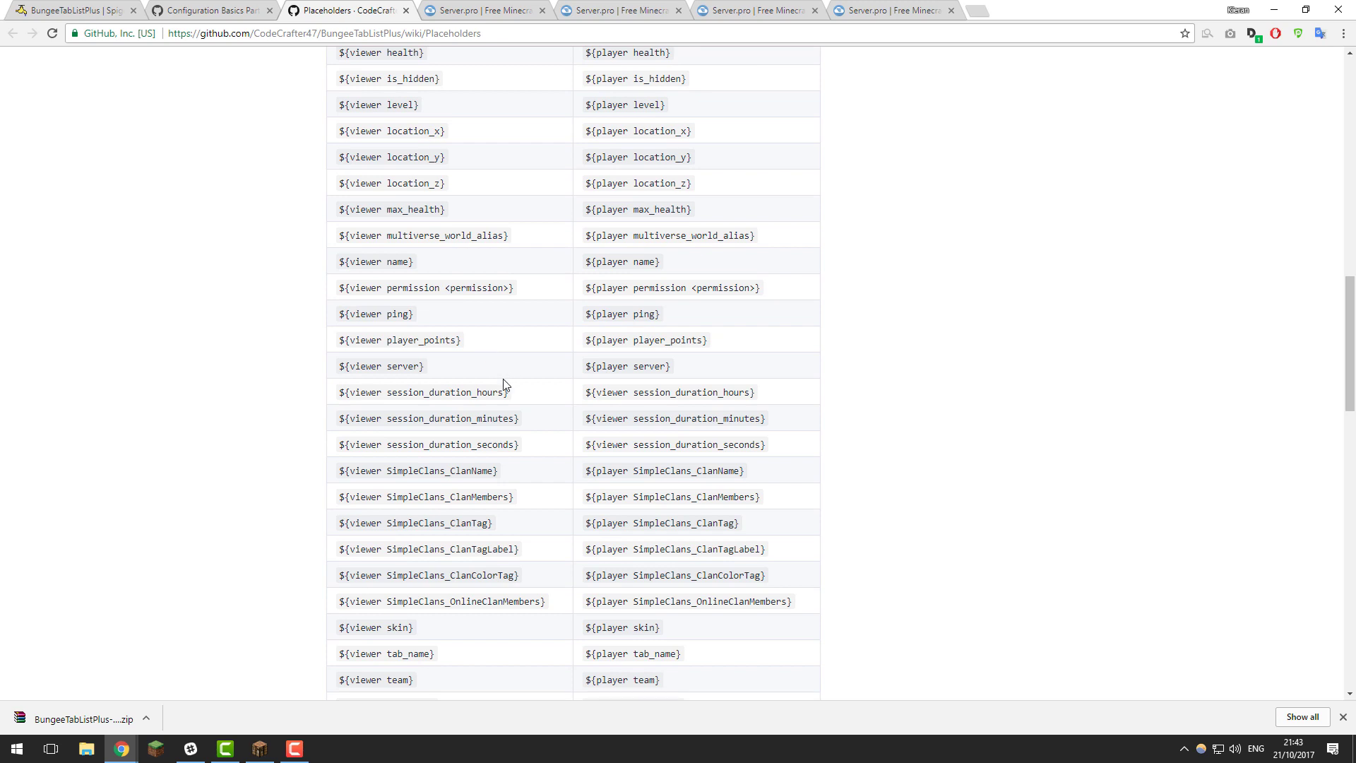
scroll(503, 388, "down", 2)
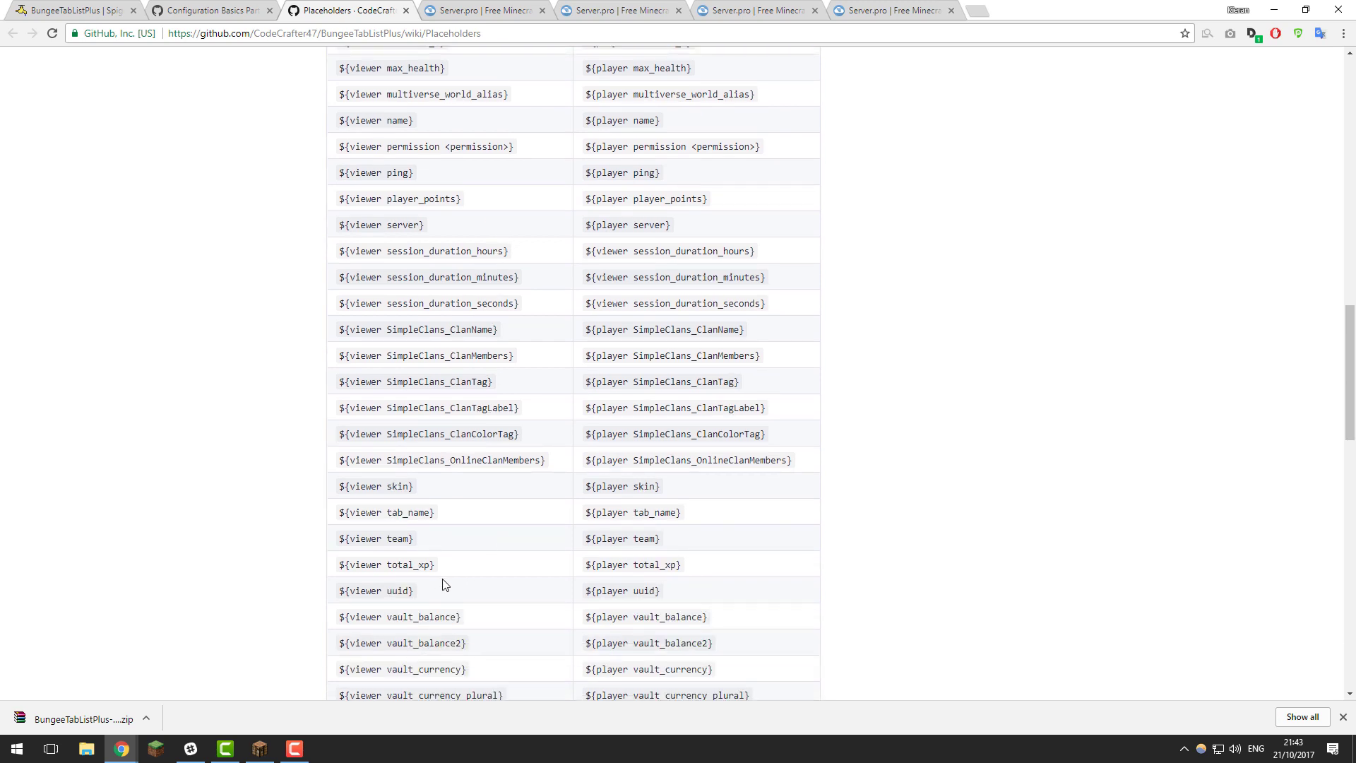
scroll(421, 498, "down", 3)
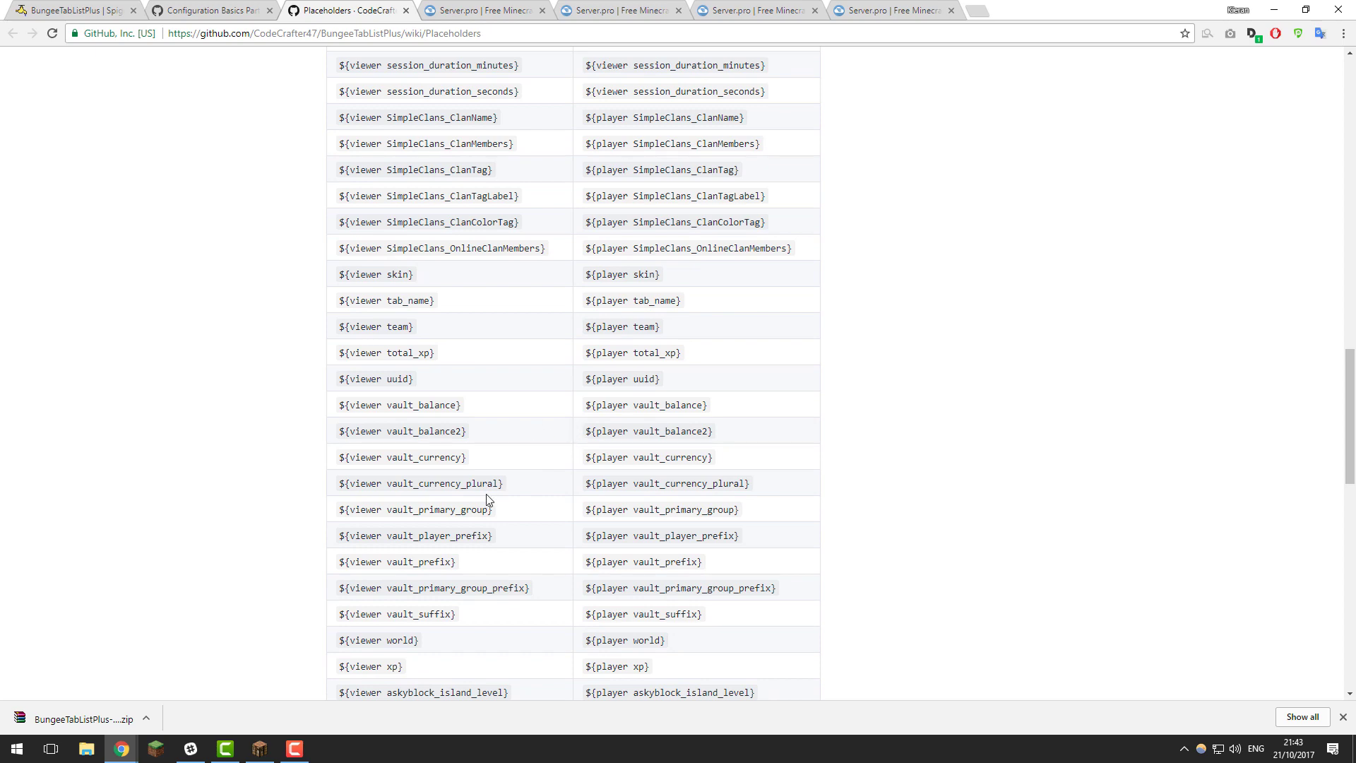
scroll(487, 502, "down", 1)
scroll(486, 503, "up", 6)
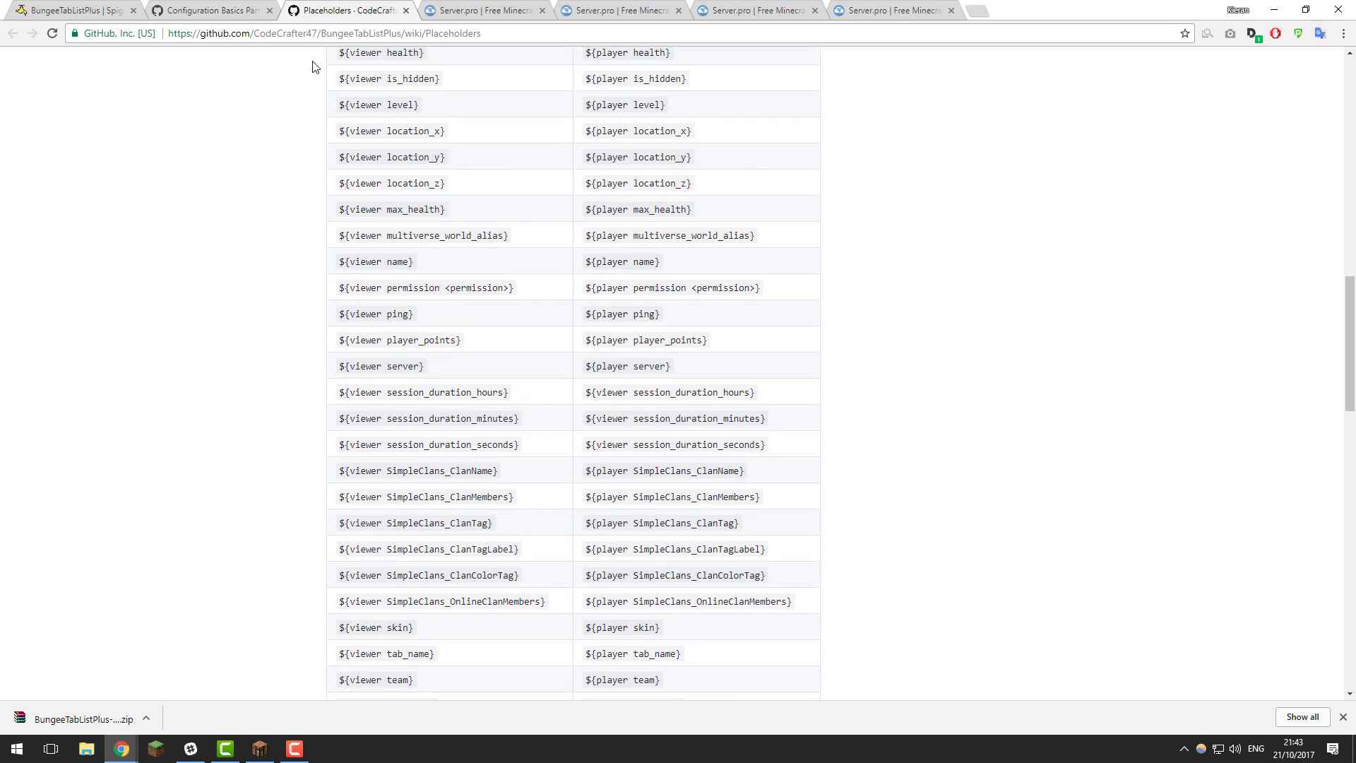
left_click(218, 8)
left_click(486, 10)
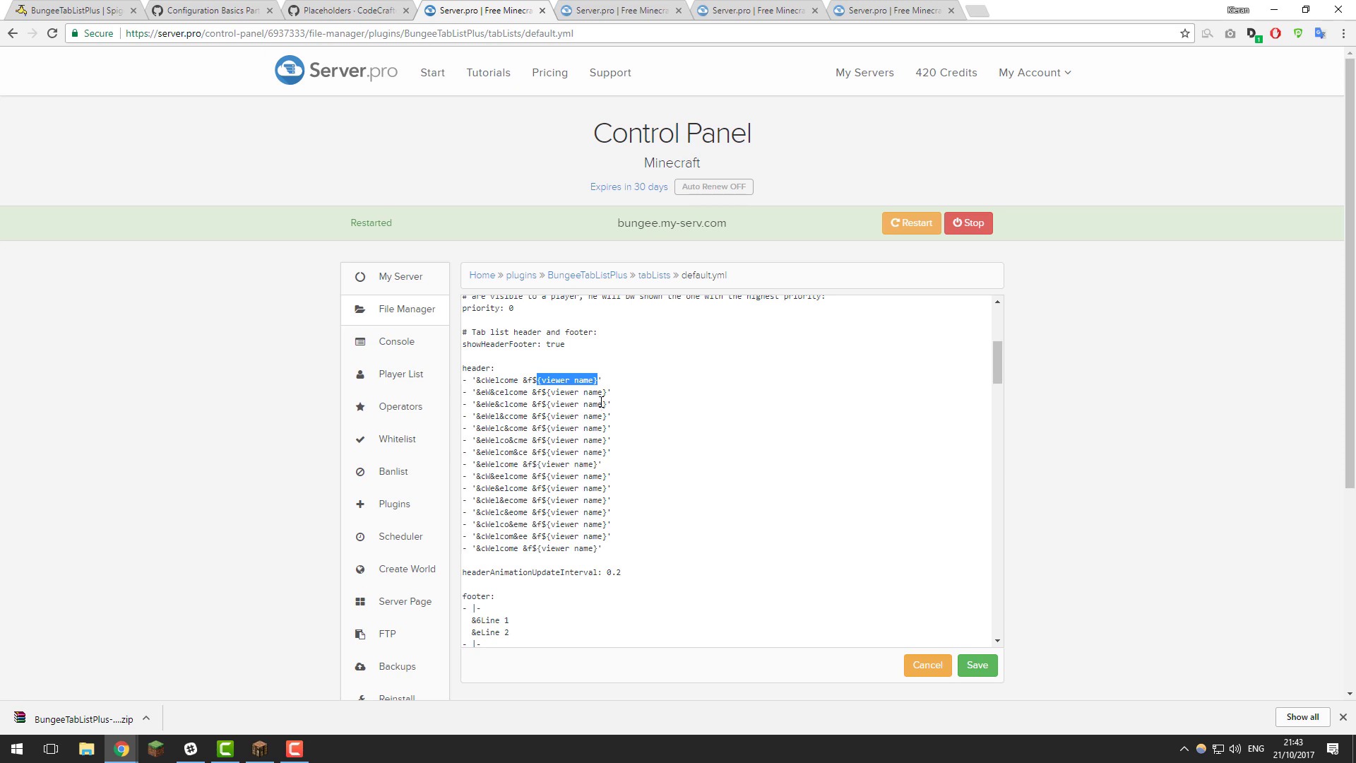
- Try setting showHeaderFooter to false and restore it to true
scroll(835, 305, "up", 1)
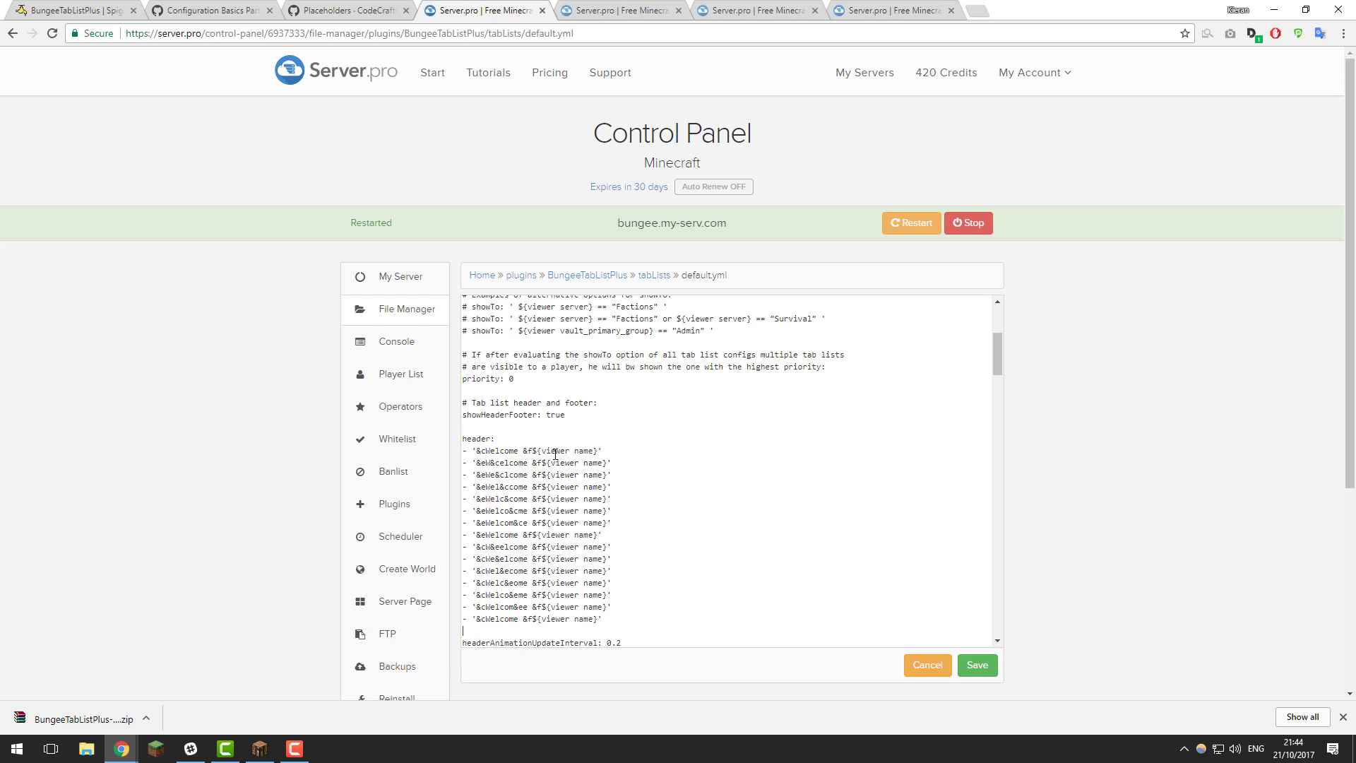
scroll(565, 416, "down", 1)
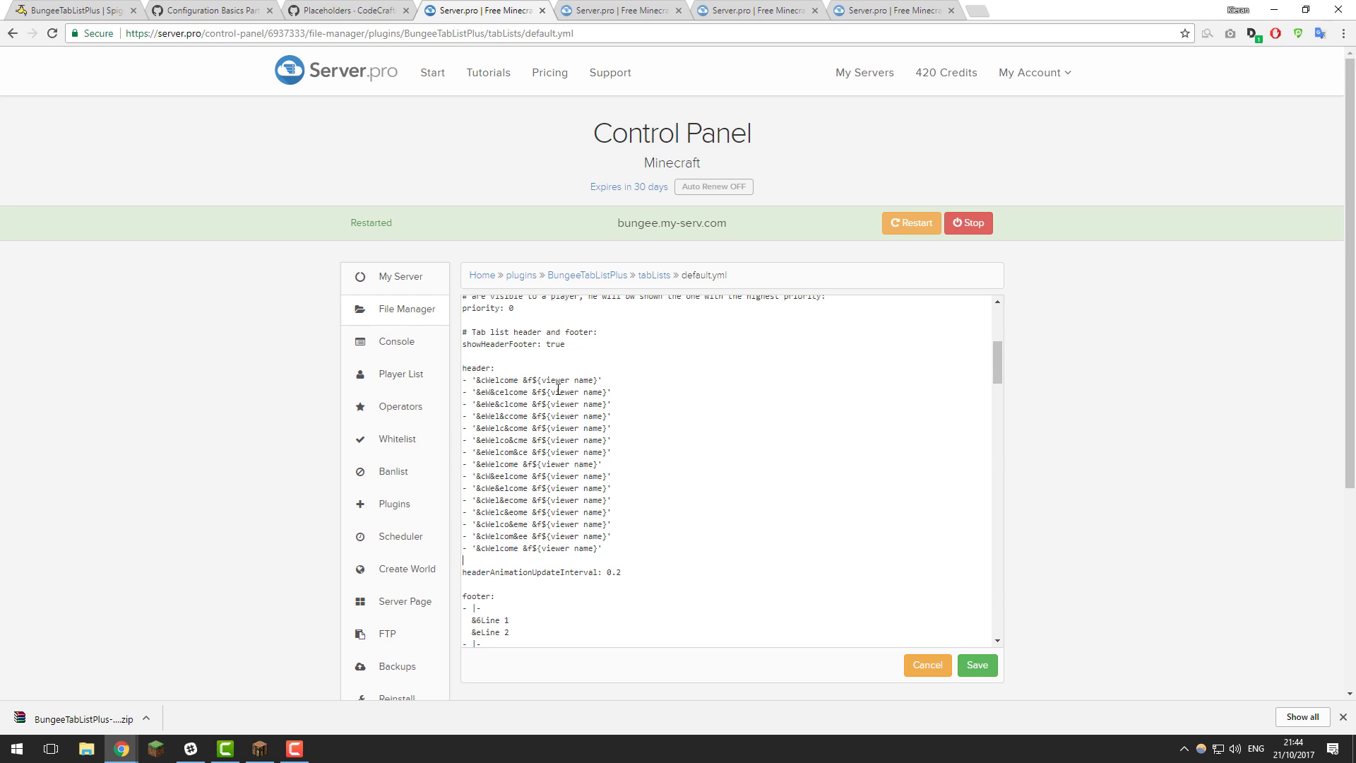
double_click(555, 345)
type("false")
double_click(558, 346)
type("true")
left_click(624, 416)
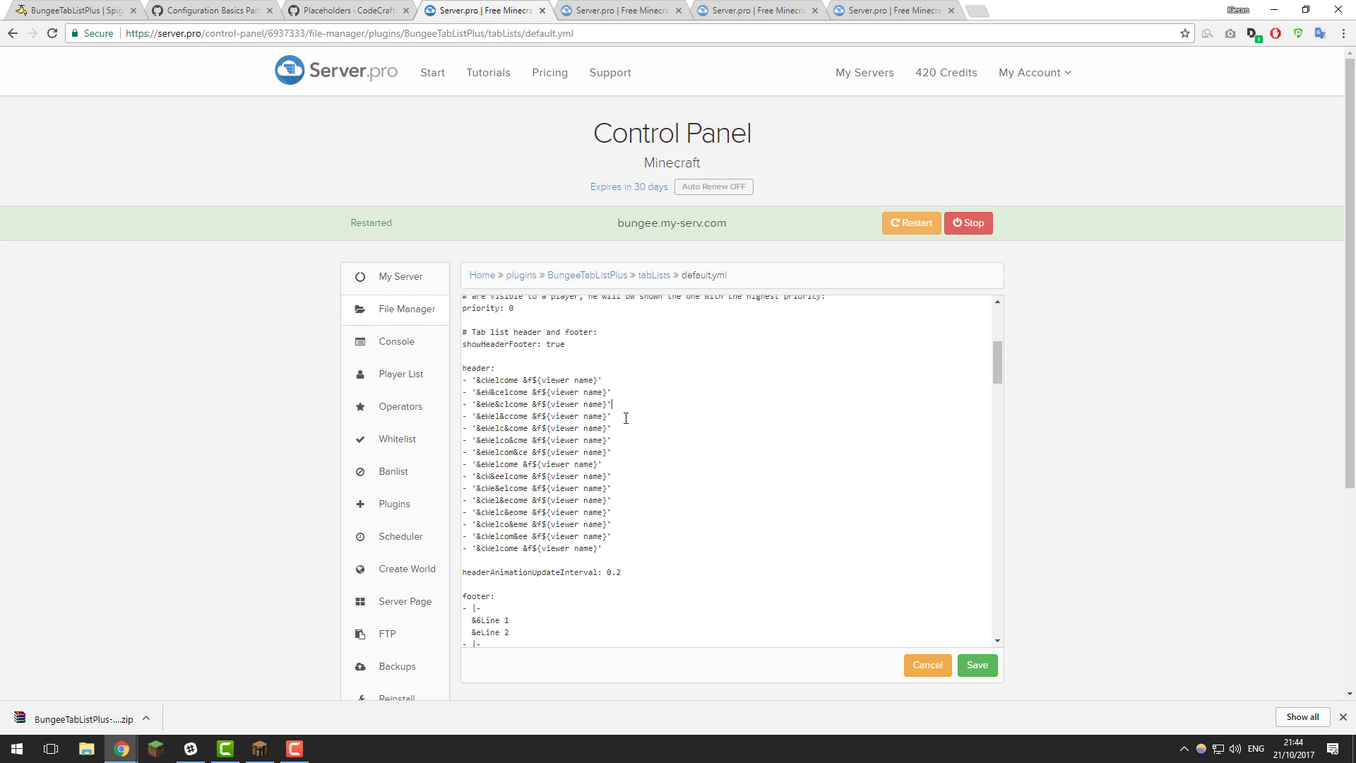
- Try other values for headerAnimationUpdateInterval and set it back to 0.2
left_click(624, 569)
type("1")
type("5")
key("BackSpace")
type("2")
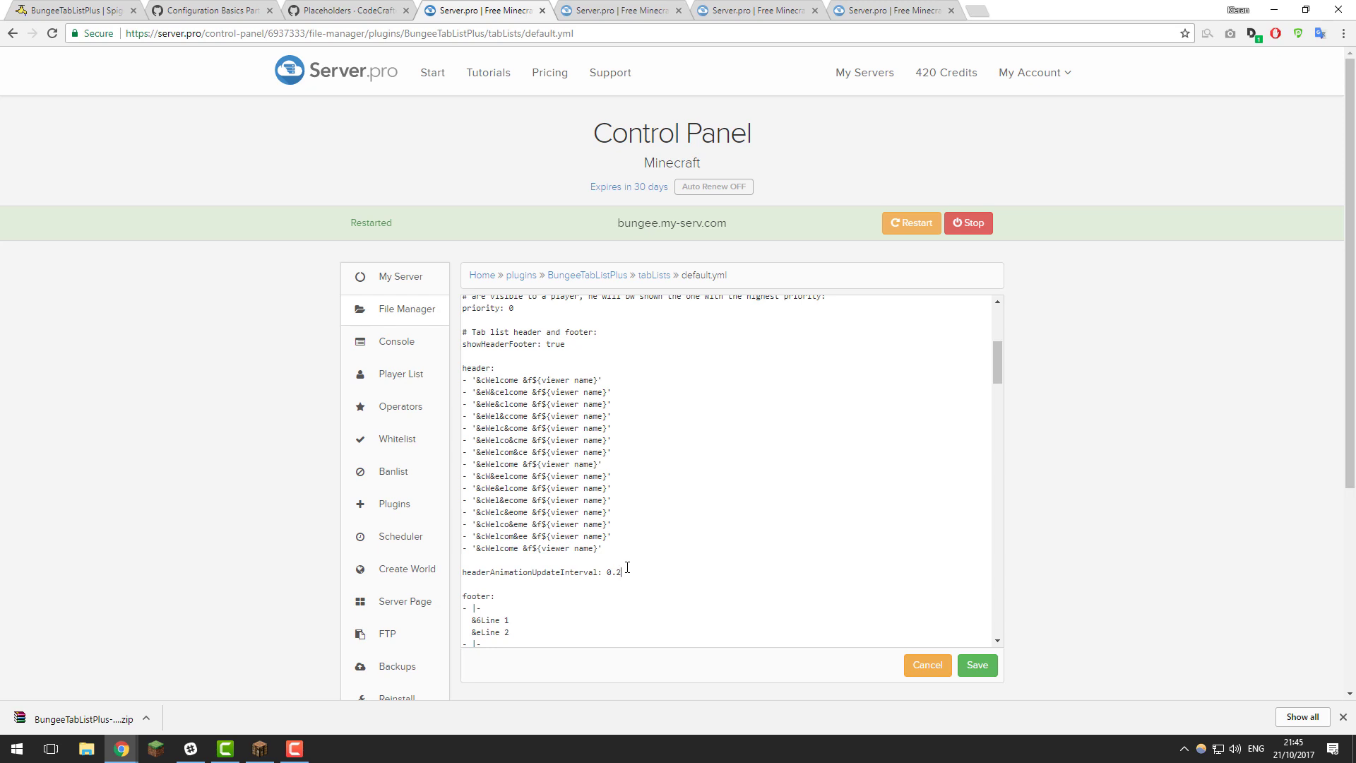
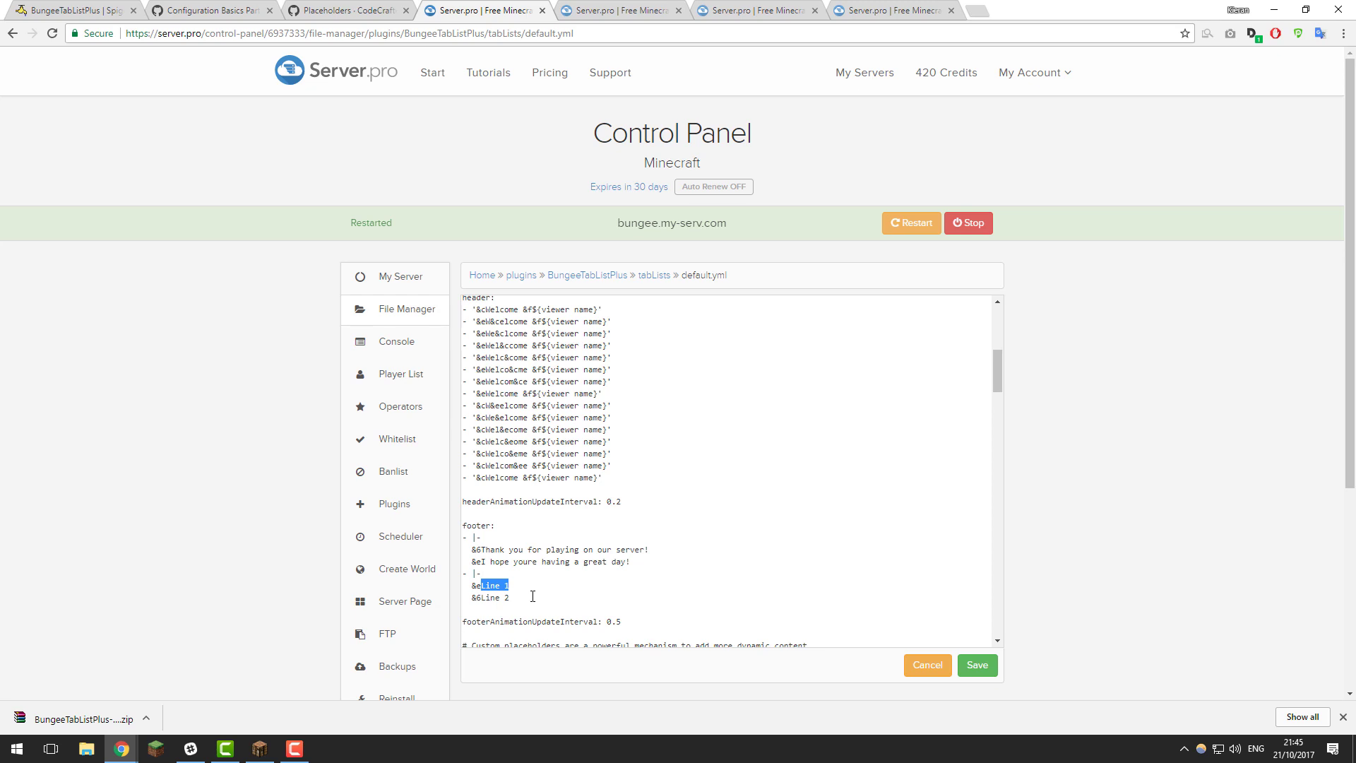
- Replace the second footer frame's lines with "Thank you for playing on our server!" and "I hope youre having a great day!"
type("Thank you for playing on our server!")
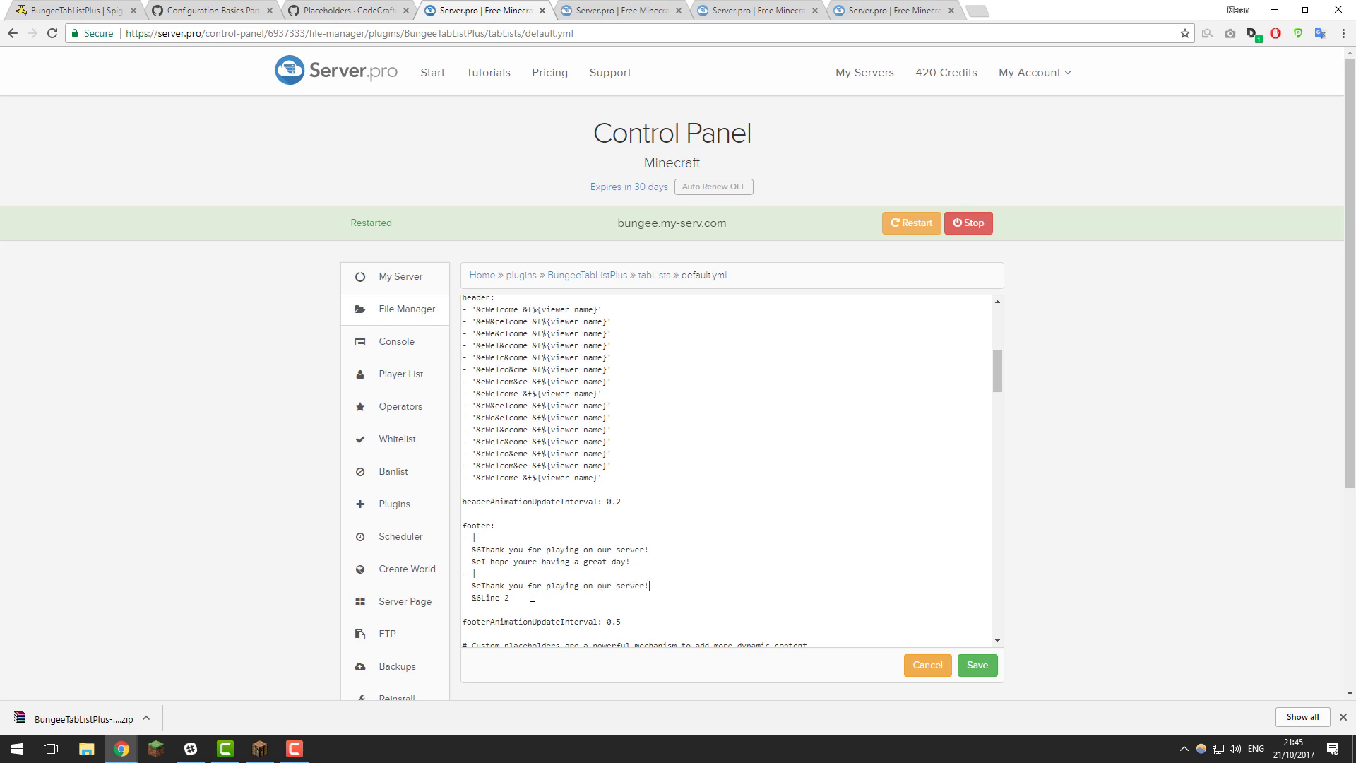
key("BackSpace")
key("BackSpace")
key("BackSpace")
key("BackSpace")
key("BackSpace")
key("BackSpace")
type("I hope youre having a great day!")
- Change the color code to &c on the first footer frame's first line and the second frame's second line
scroll(509, 574, "up", 2)
scroll(503, 494, "down", 2)
scroll(498, 424, "up", 2)
scroll(496, 405, "down", 2)
left_click(482, 550)
key("BackSpace")
type("c")
left_click(481, 597)
key("BackSpace")
type("c")
scroll(544, 565, "down", 2)
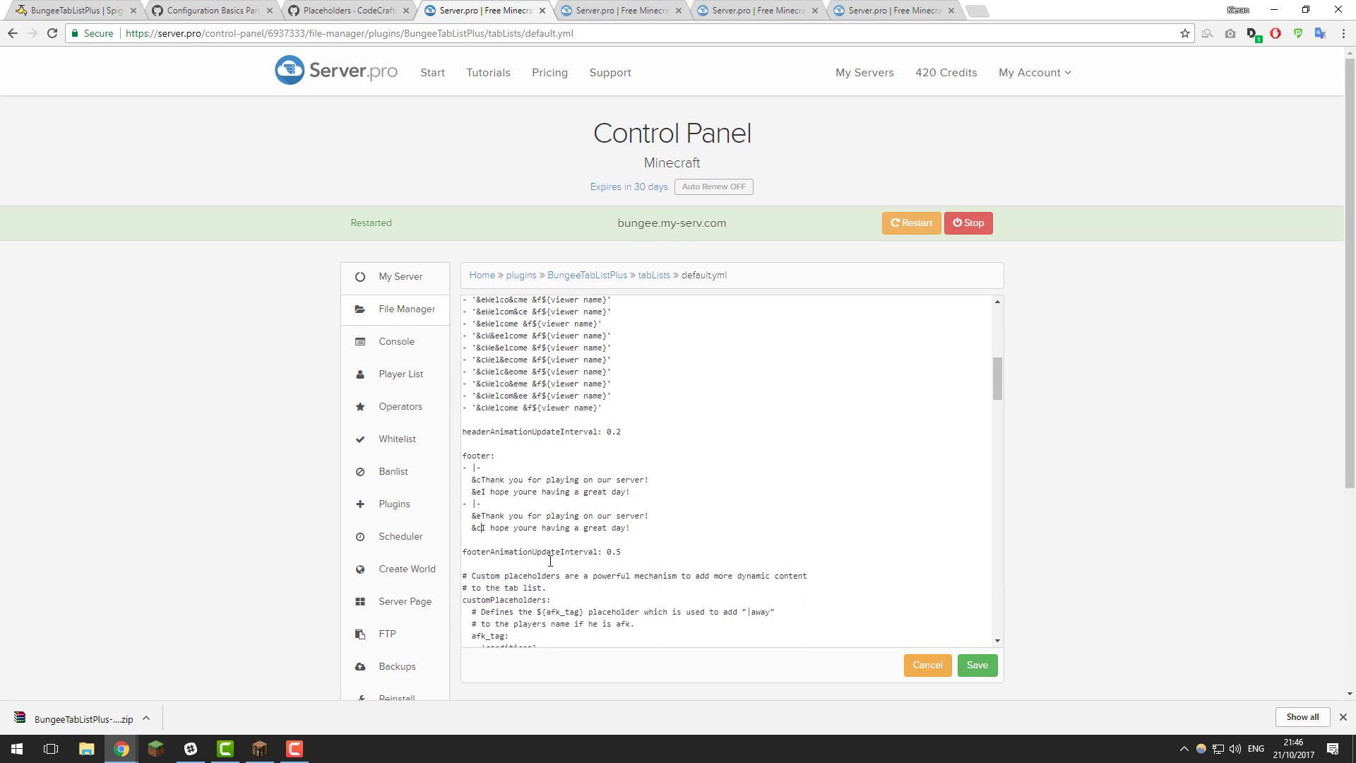
- Try a footerAnimationUpdateInterval of 2 and set it back to 0.5
left_click(628, 551)
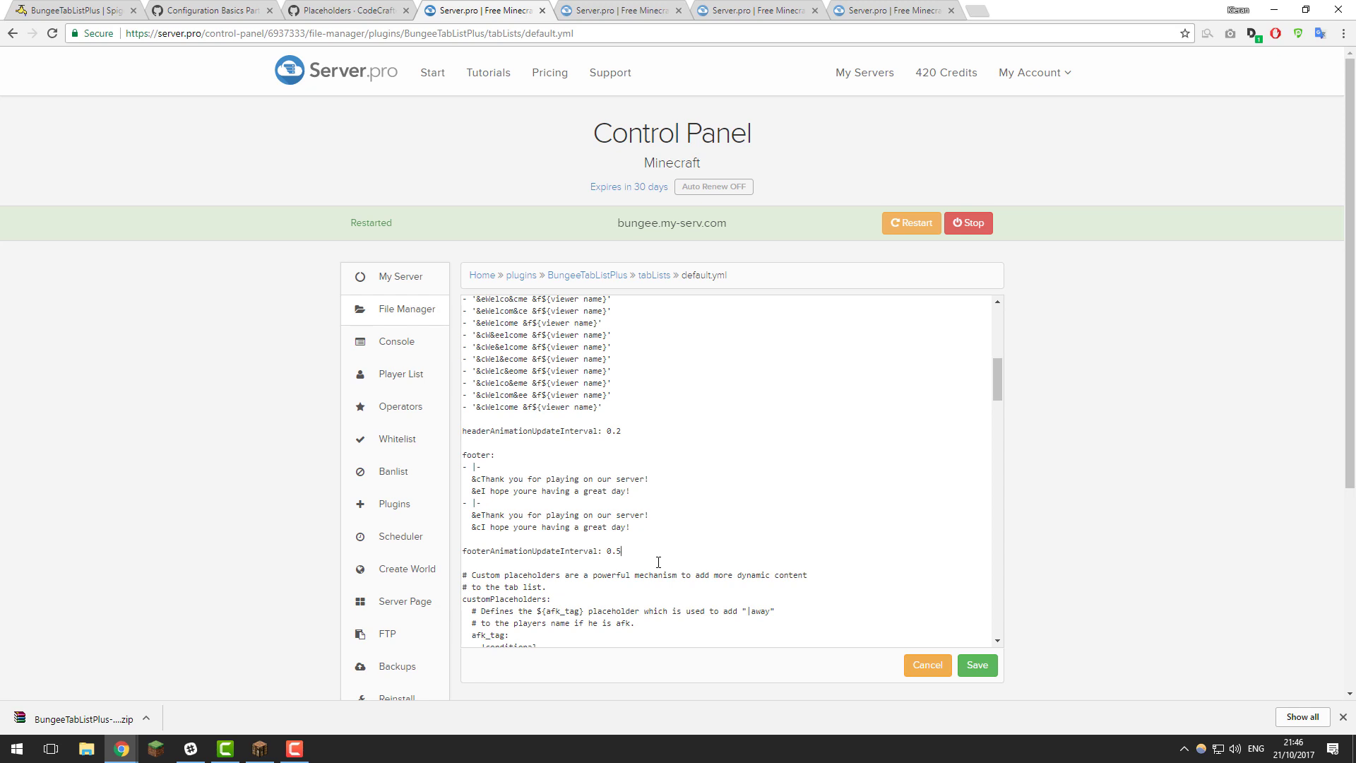
key("BackSpace")
key("BackSpace")
key("BackSpace")
type("2")
type("0.5")
scroll(658, 562, "down", 3)
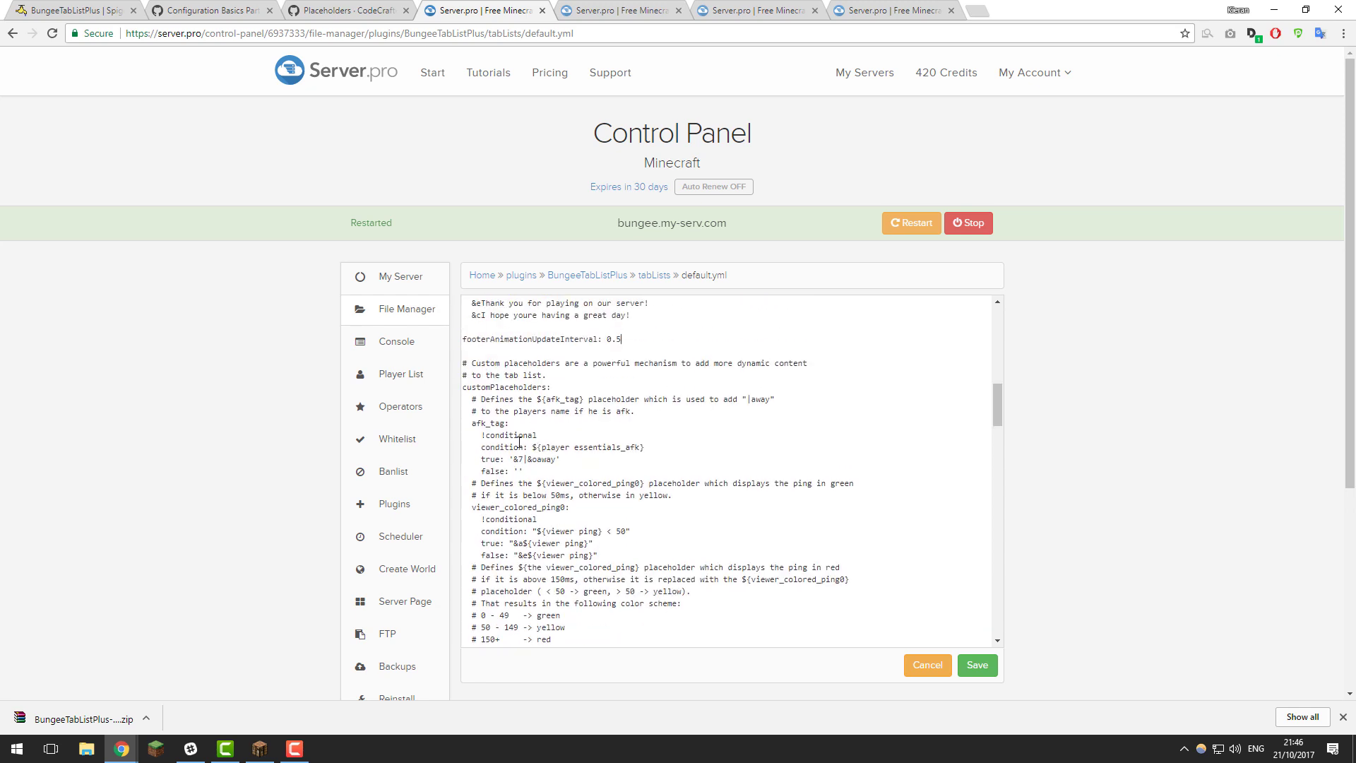
- Review the info slots in default.yml and the placeholder wiki, and replace the second slot's Rank label with TPS
scroll(505, 395, "down", 4)
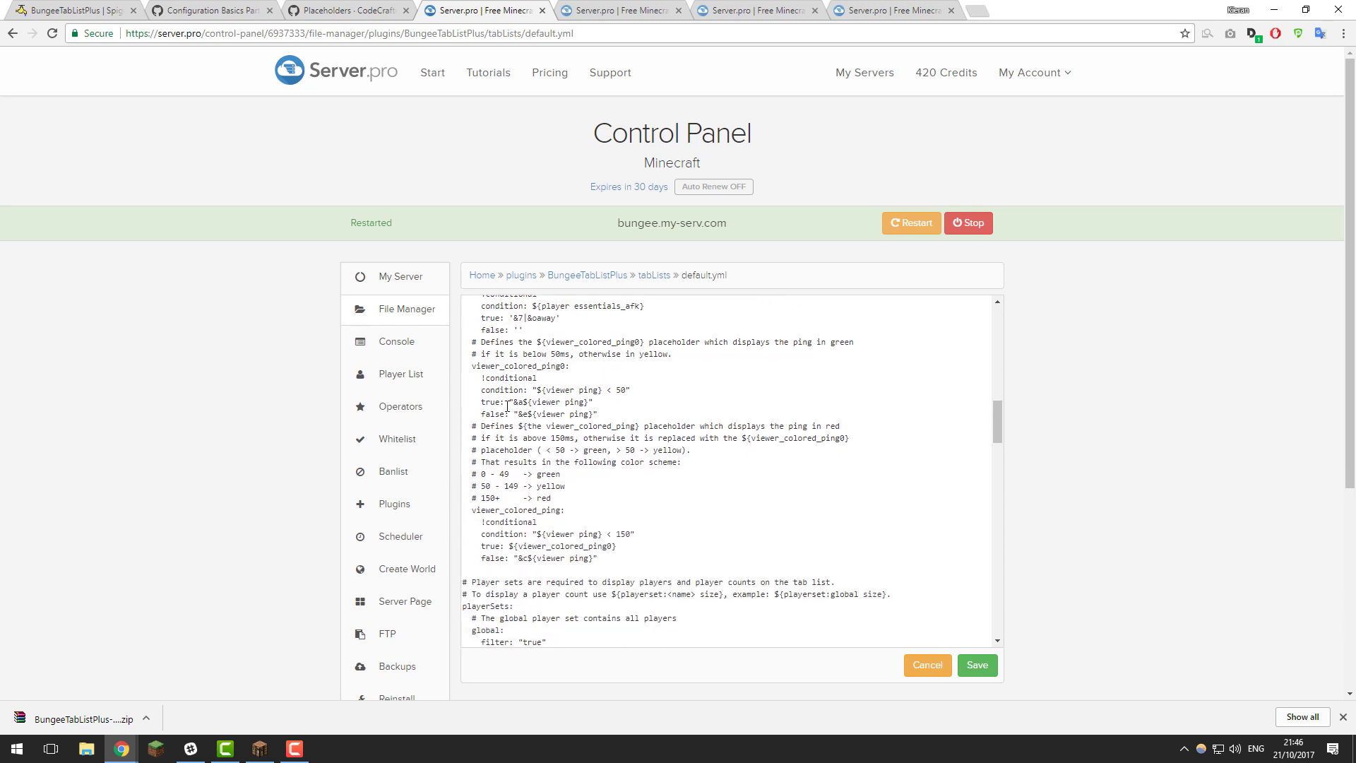
scroll(502, 409, "down", 1)
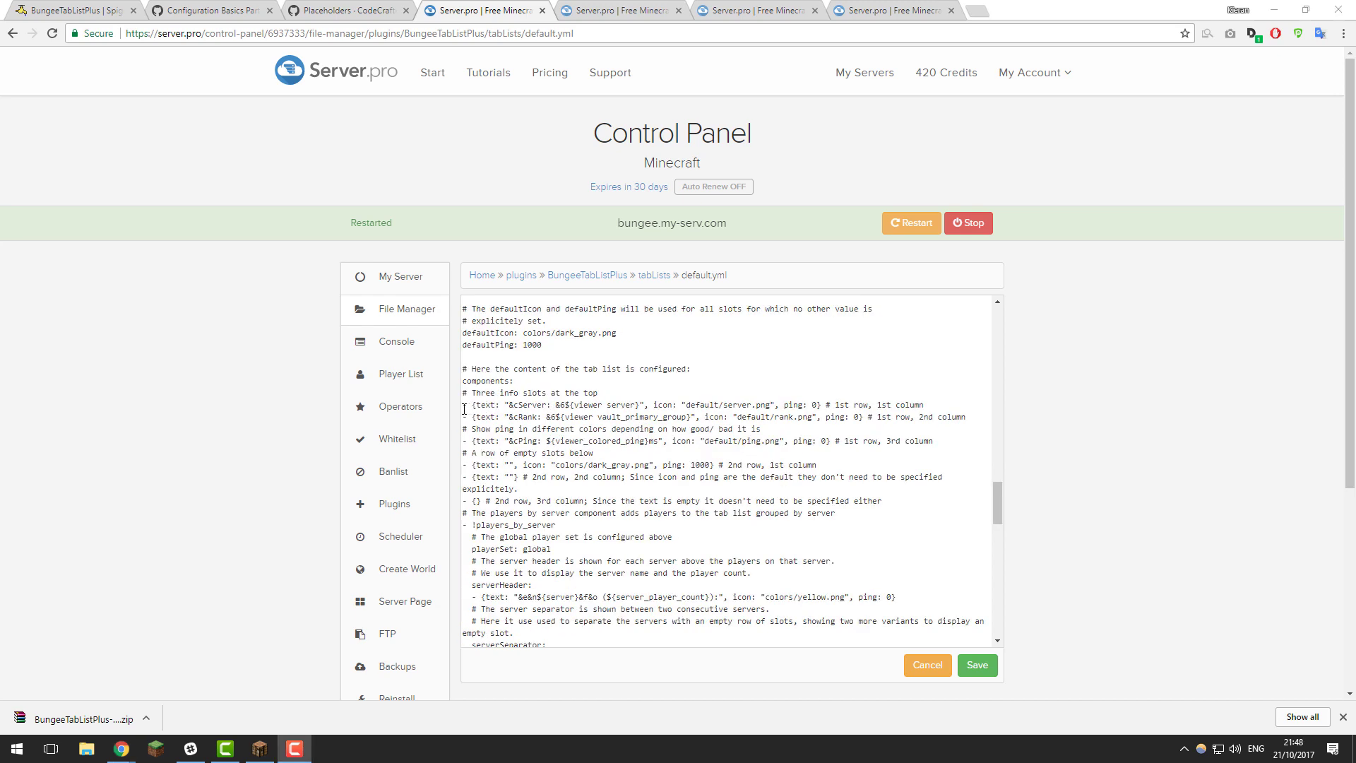
left_click_drag(463, 405, 630, 450)
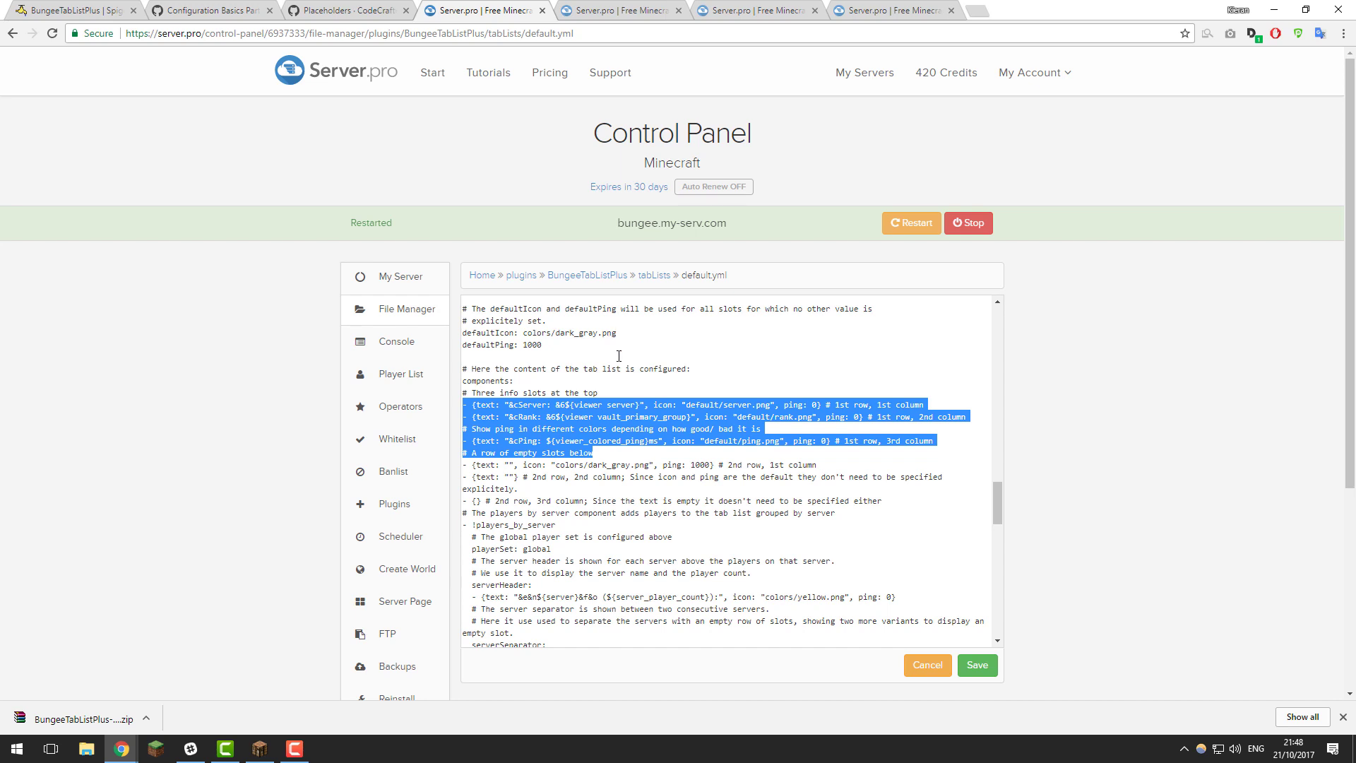
left_click(533, 412)
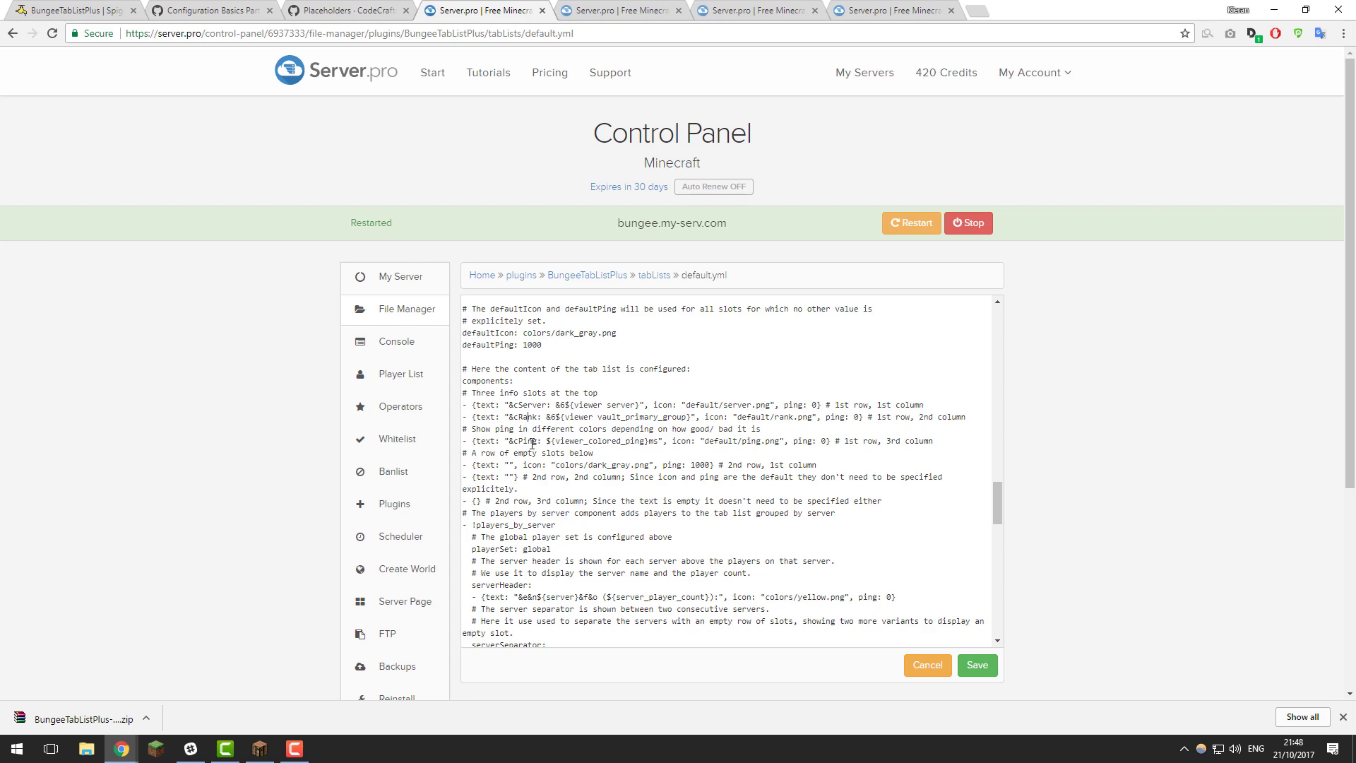
left_click(357, 10)
scroll(469, 474, "up", 6)
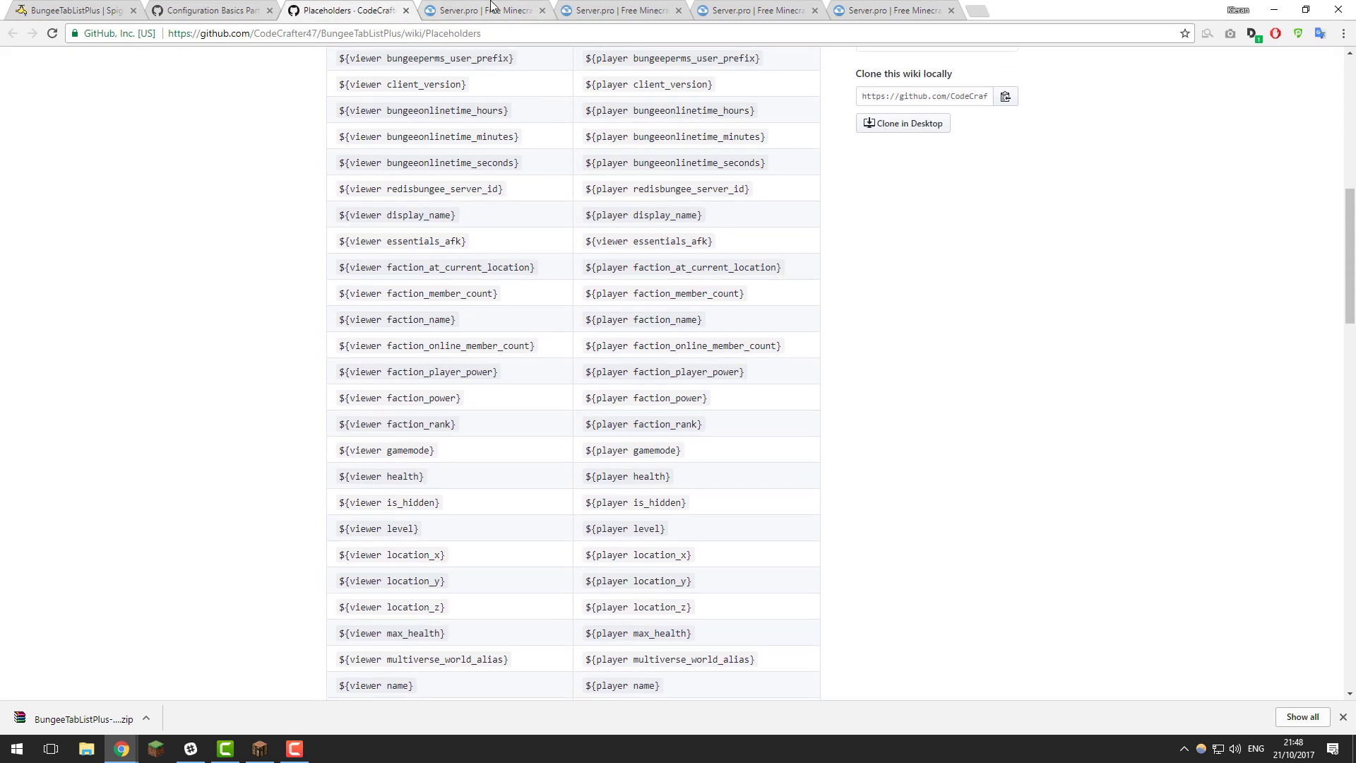
left_click(493, 9)
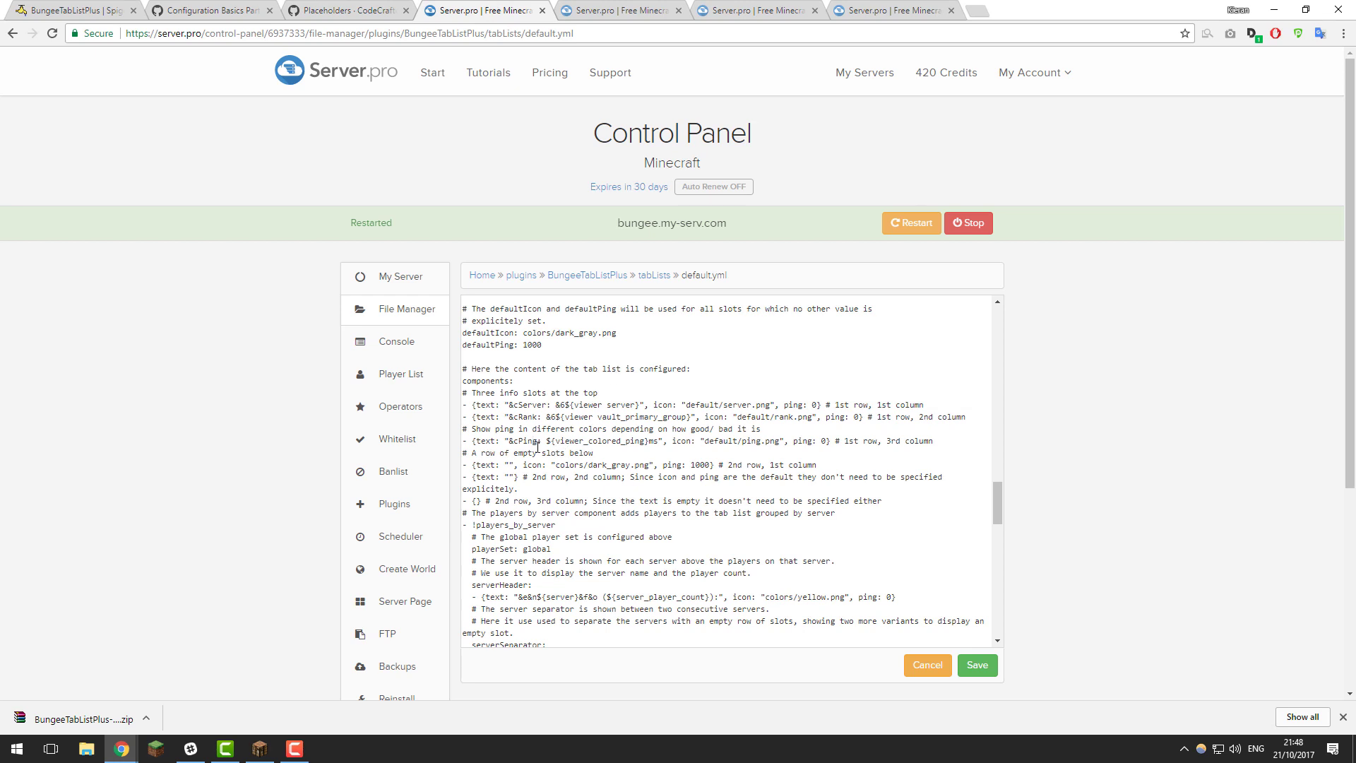
double_click(525, 417)
type("v")
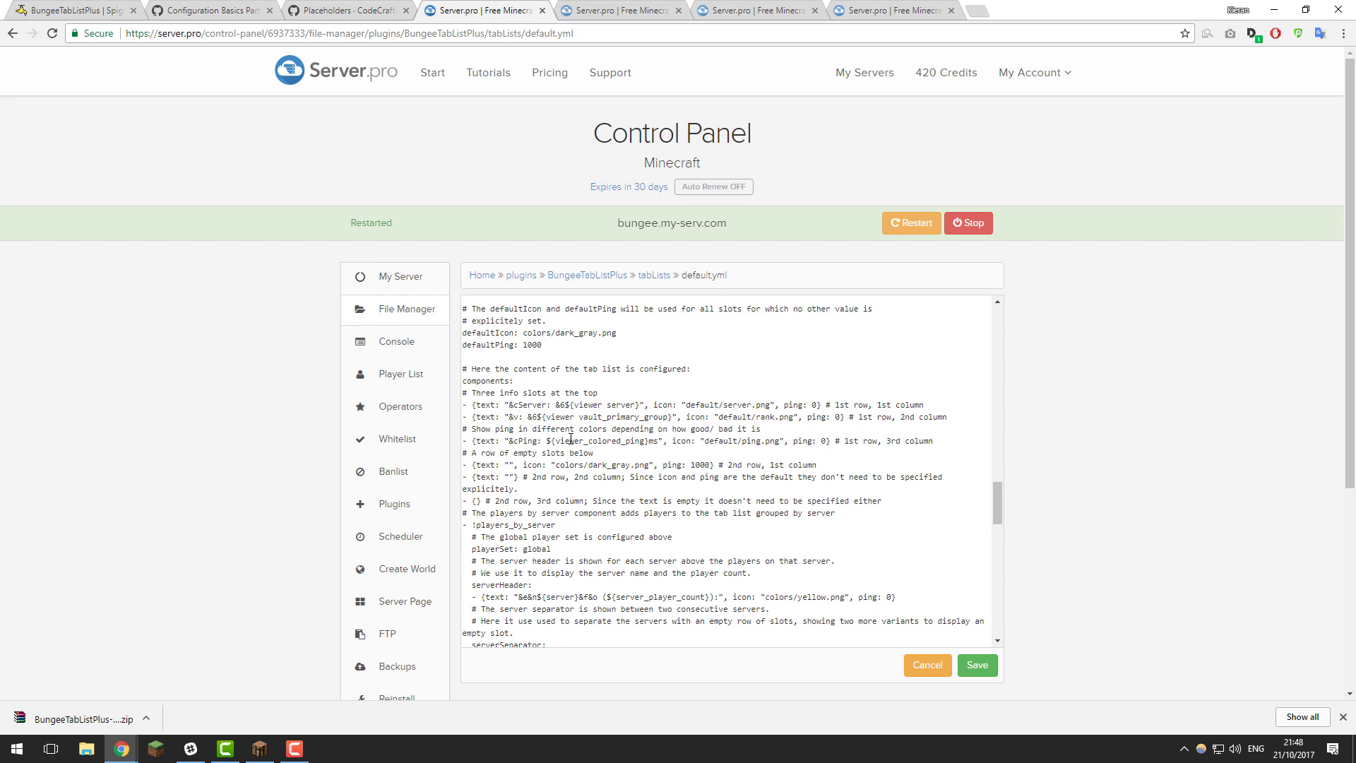
type("cTPS")
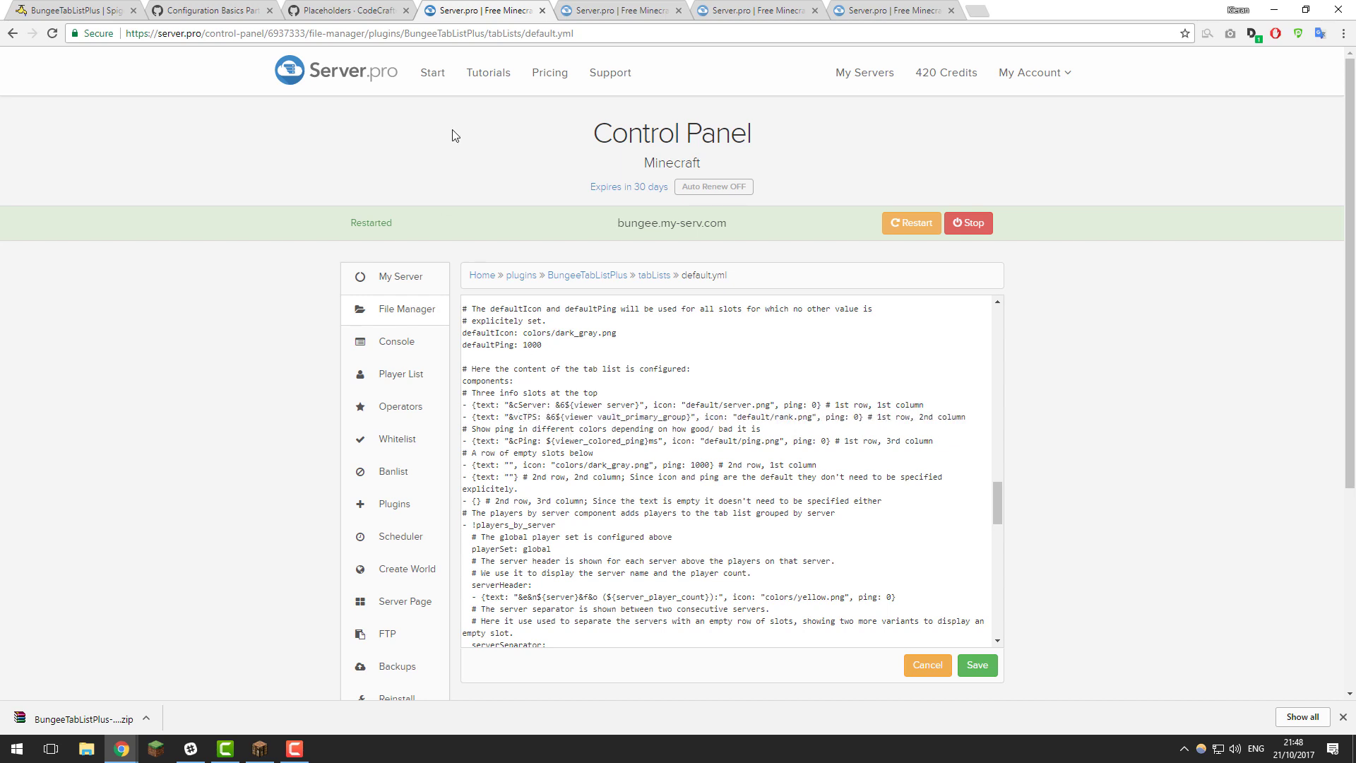
- Search the BungeeTabListPlus placeholders wiki for "tps" and copy the {viewer server tps} placeholder
left_click(385, 10)
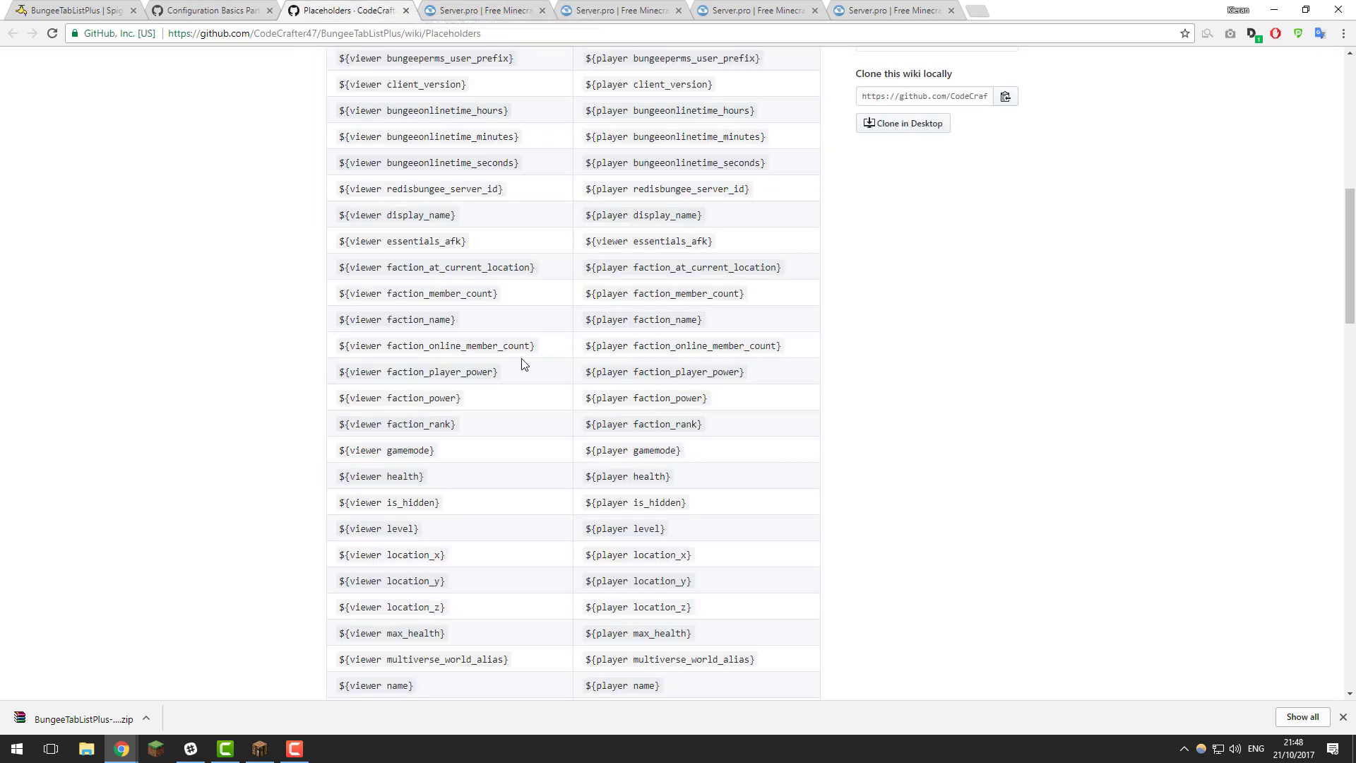
scroll(521, 363, "down", 10)
key("ctrl+f")
type("tps")
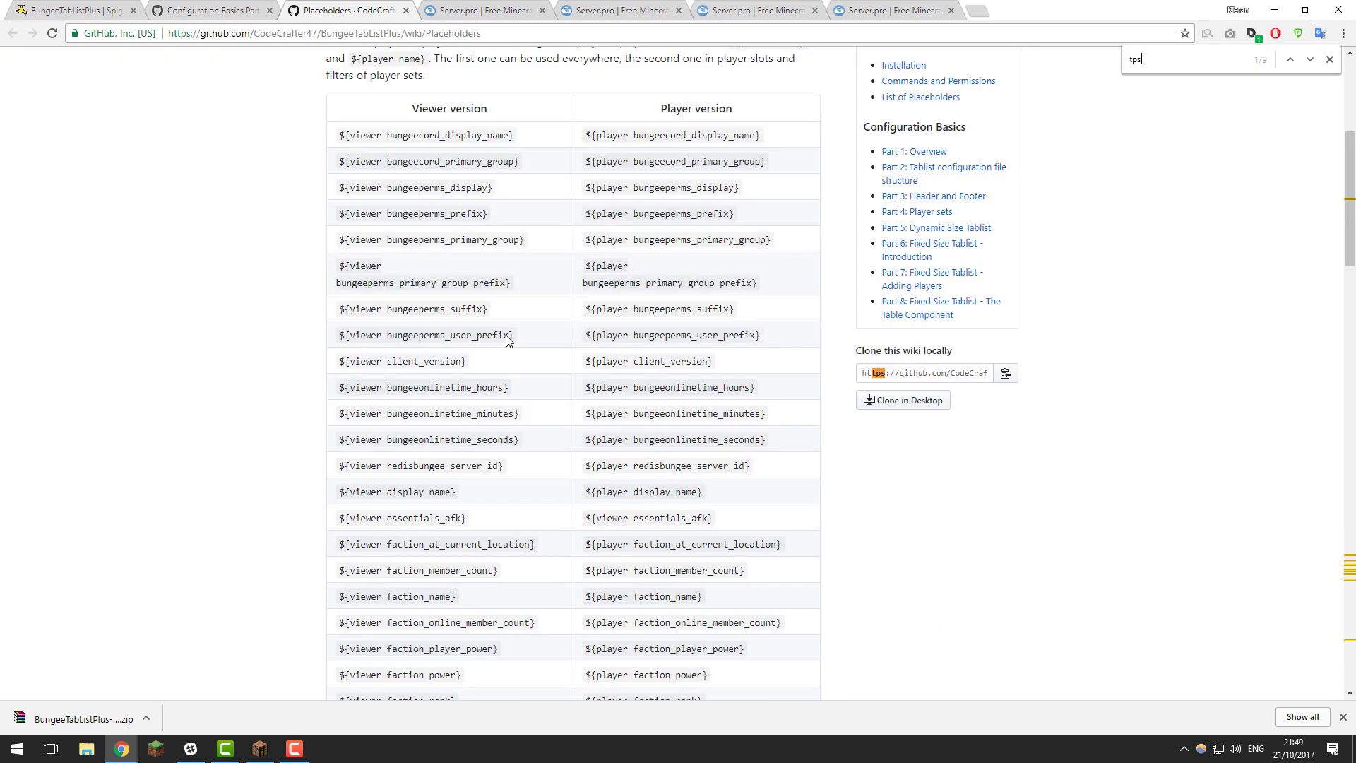
key("Return")
left_click_drag(459, 449, 360, 450)
key("ctrl+c")
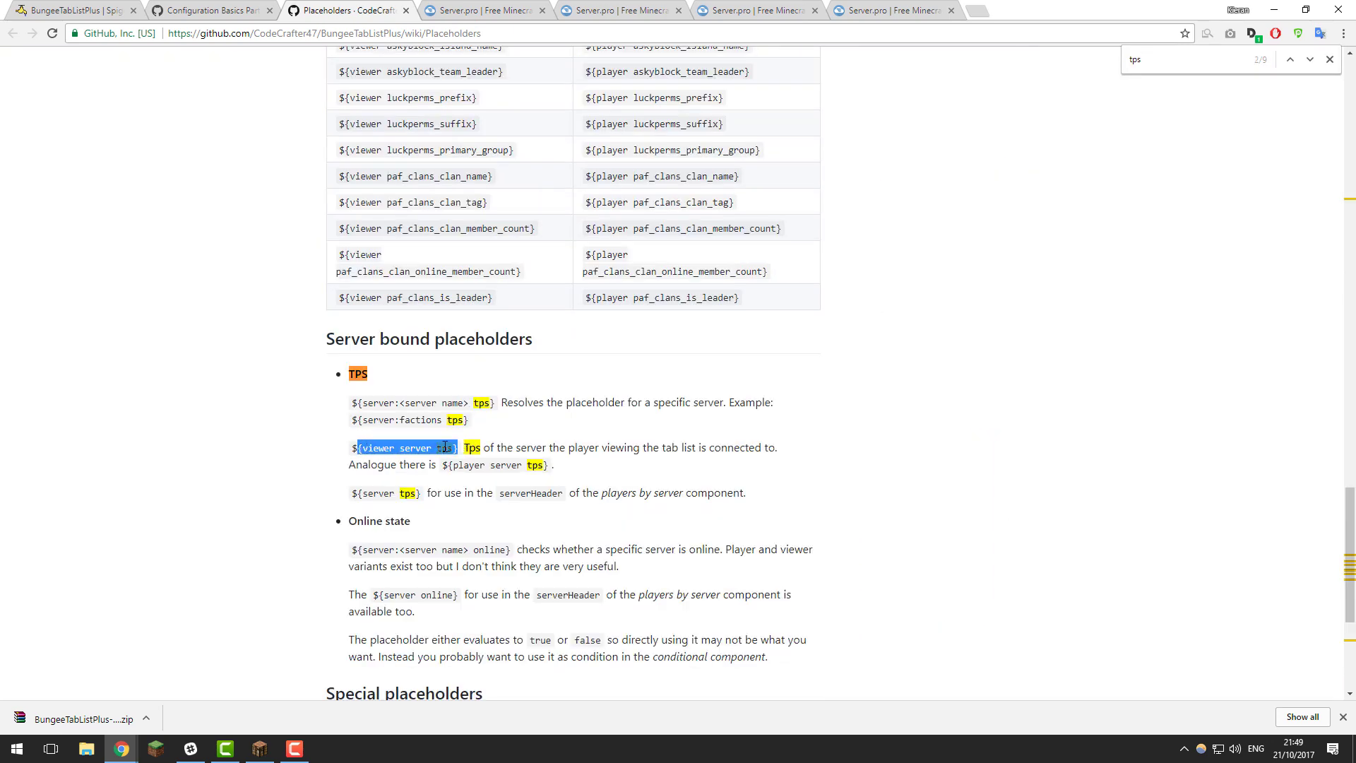
- Replace the rank placeholder in default.yml's second info slot with {viewer server tps} and correct its label to "&cTPS"
left_click(455, 10)
left_click_drag(695, 417, 561, 421)
key("ctrl+v")
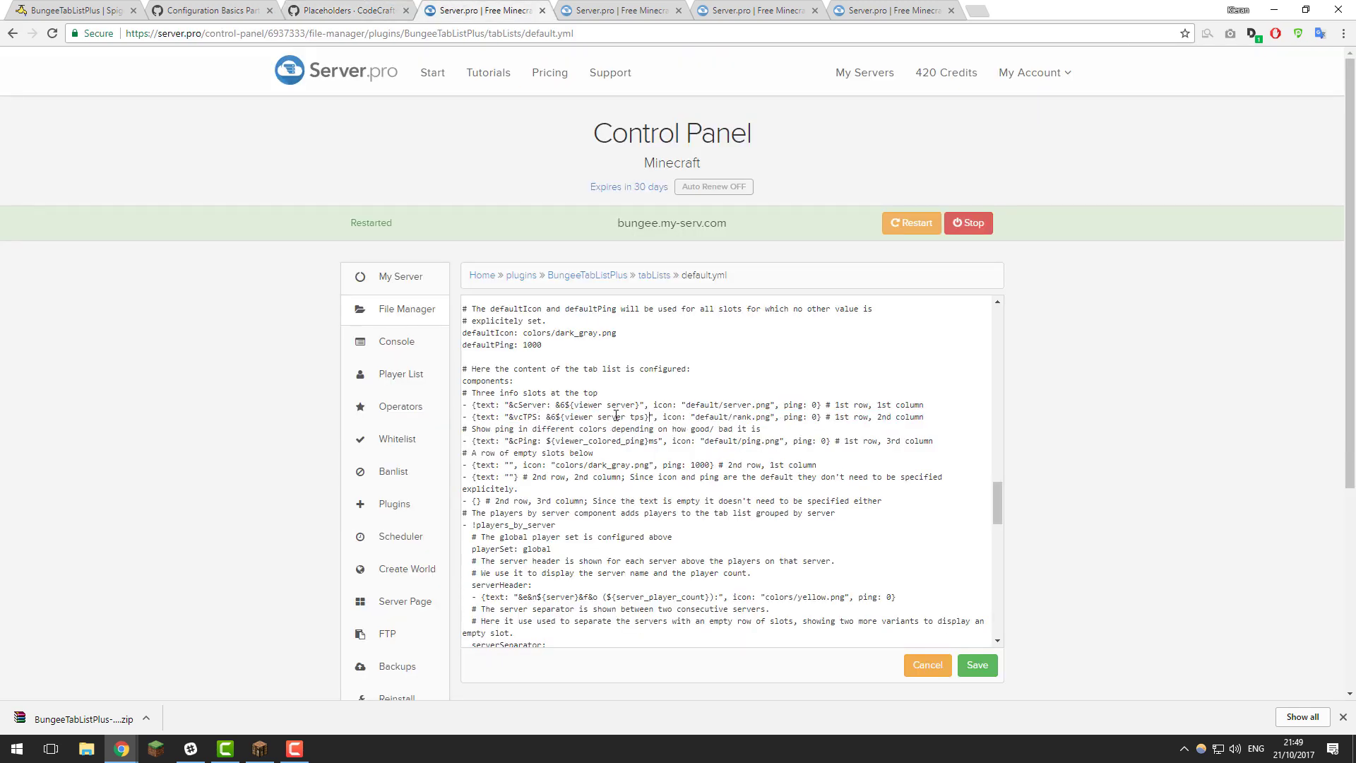
left_click(521, 416)
key("BackSpace")
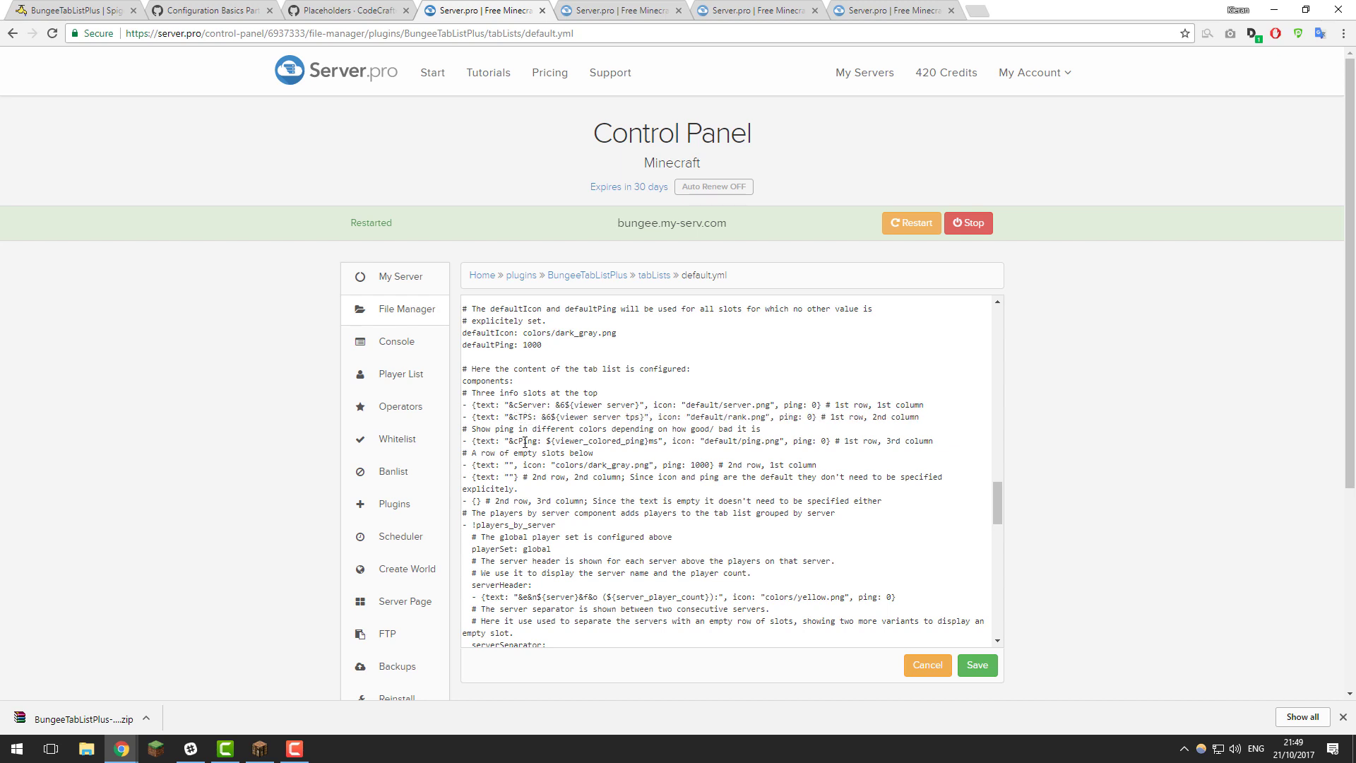
- Examine the color code of the Server info slot and the players-by-server settings further down default.yml
left_click(367, 10)
left_click(481, 7)
left_click_drag(565, 405, 555, 405)
scroll(572, 409, "down", 9)
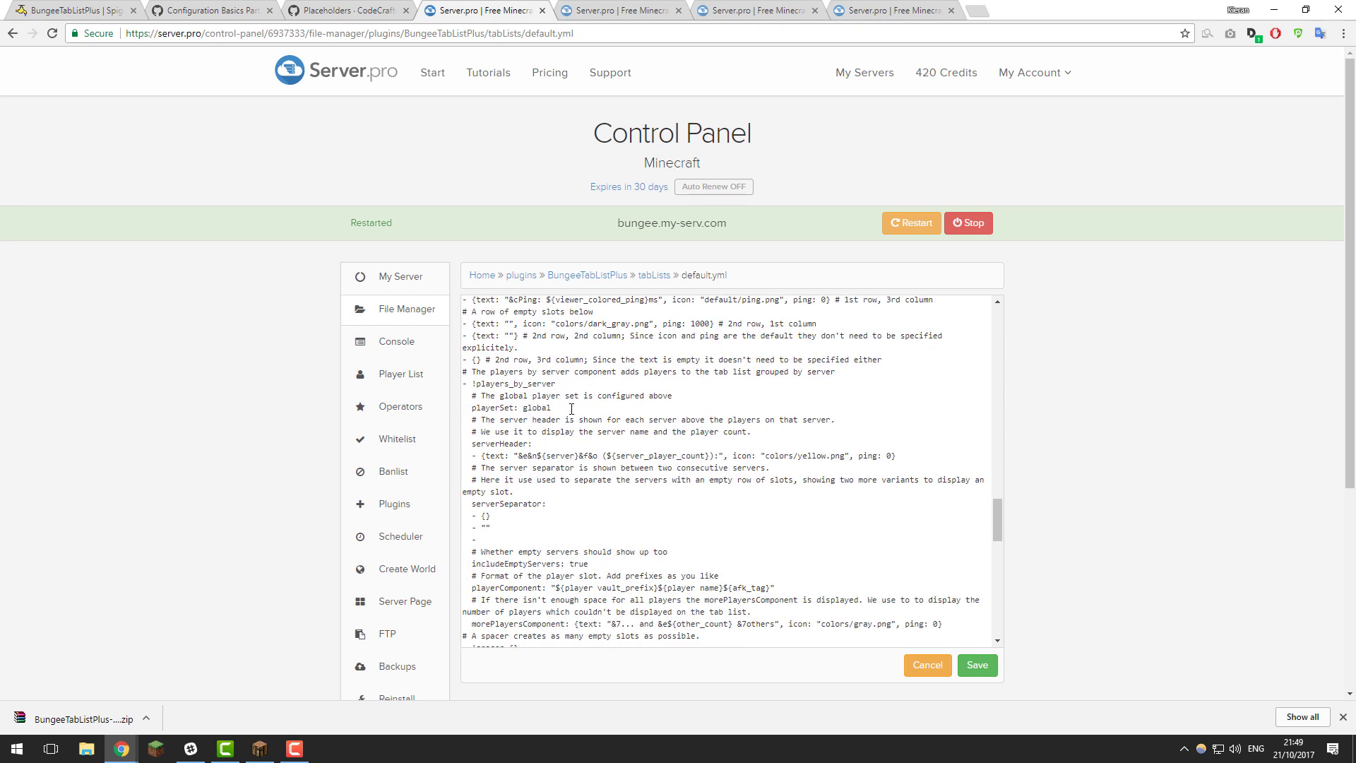
scroll(558, 399, "down", 3)
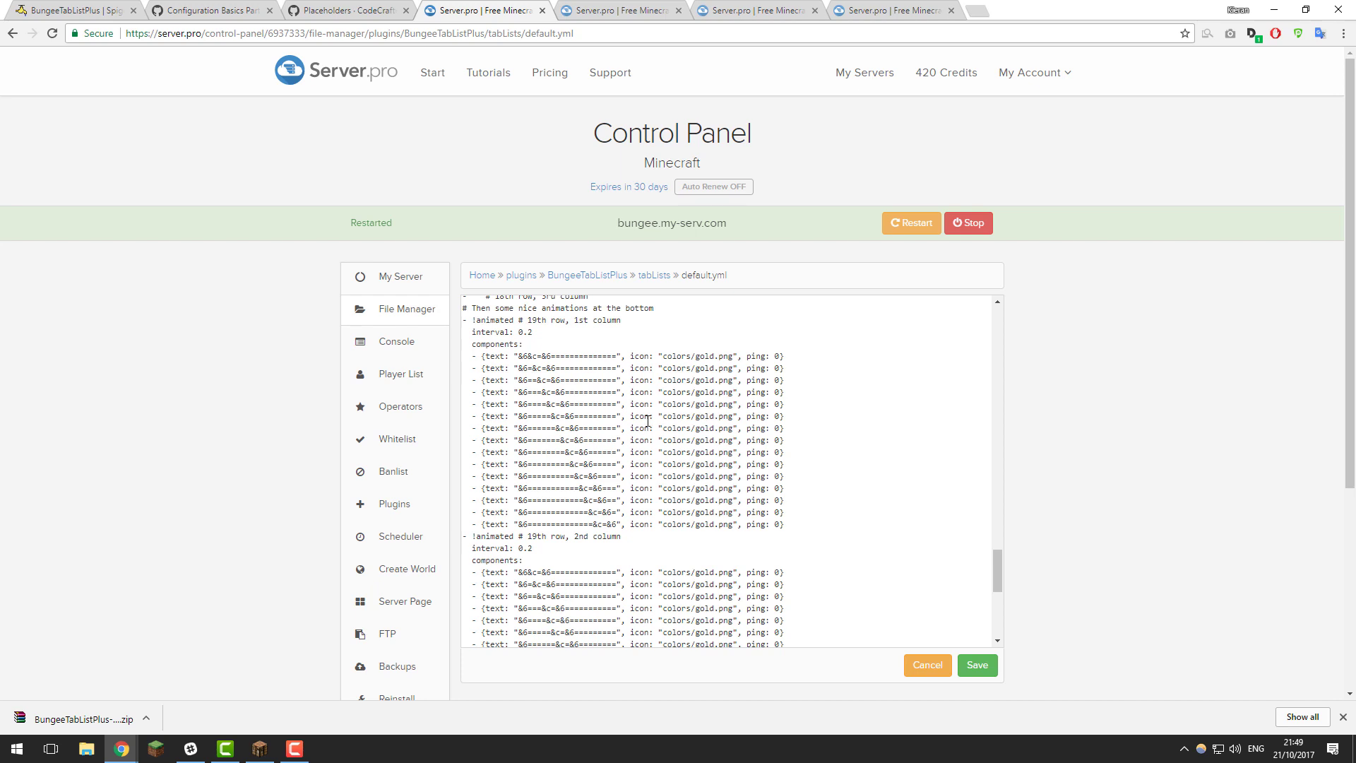
- Try dashes in place of the equals signs in the first frame of the 19th-row animation, and undo the change
left_click_drag(617, 356, 551, 354)
type("----")
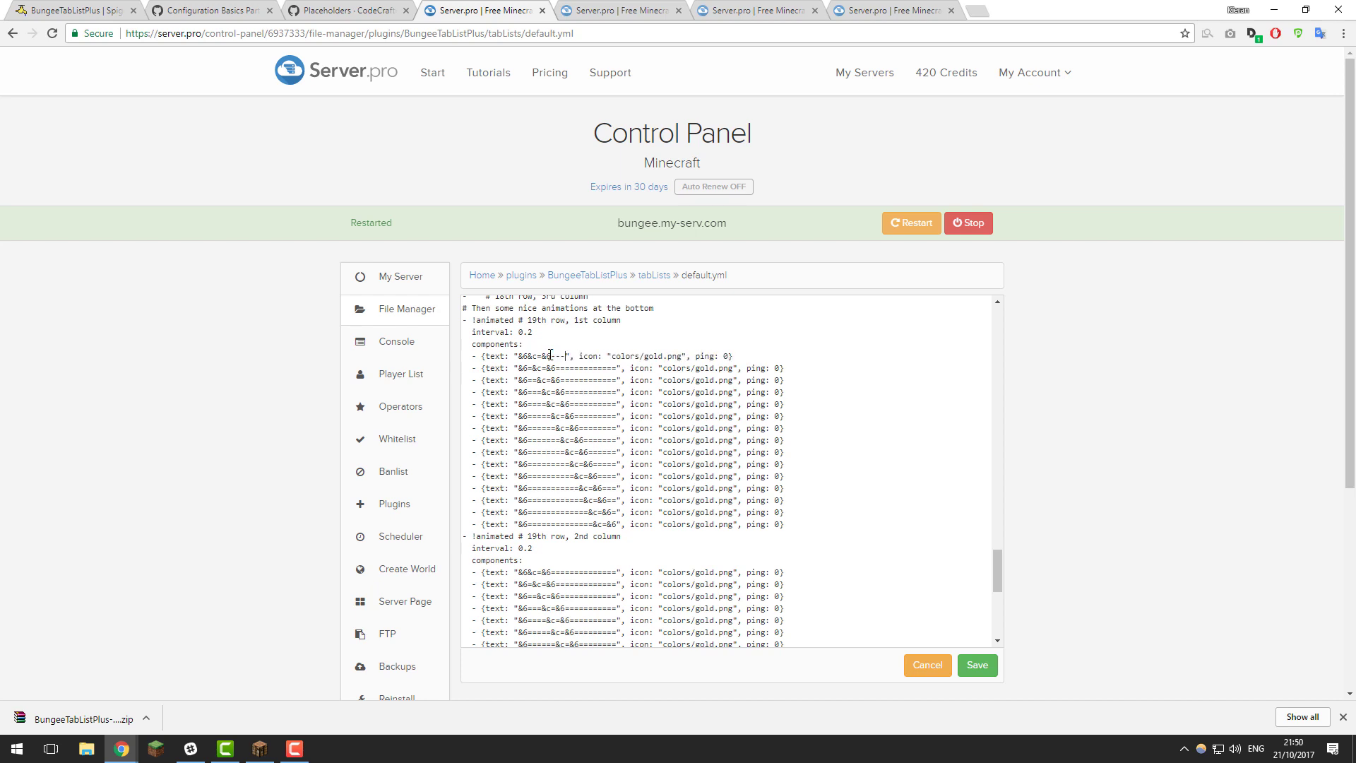
key("ctrl+z")
- Examine the bottom-row animations and the Time, Players and Balance slots, comparing them with the top info slots and the placeholders wiki
scroll(565, 360, "down", 4)
scroll(597, 373, "down", 1)
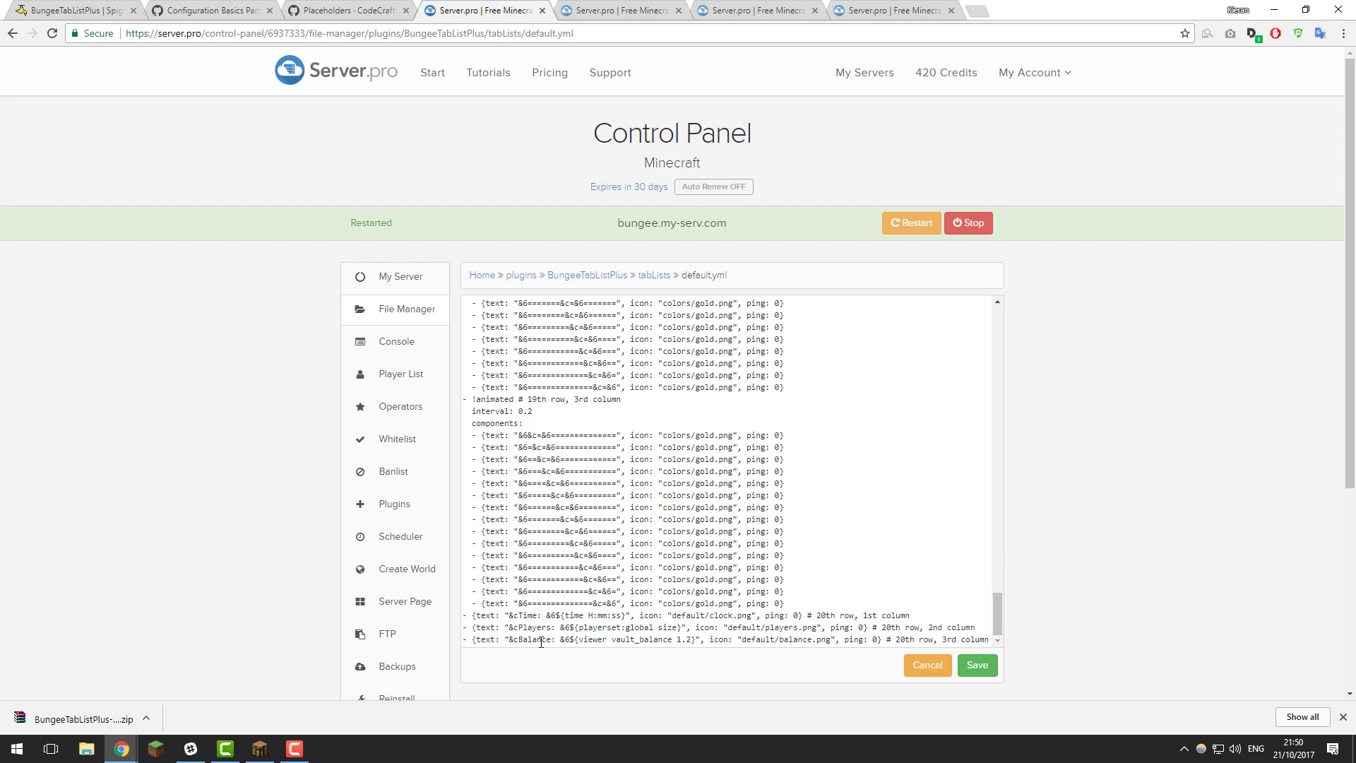
scroll(569, 629, "up", 10)
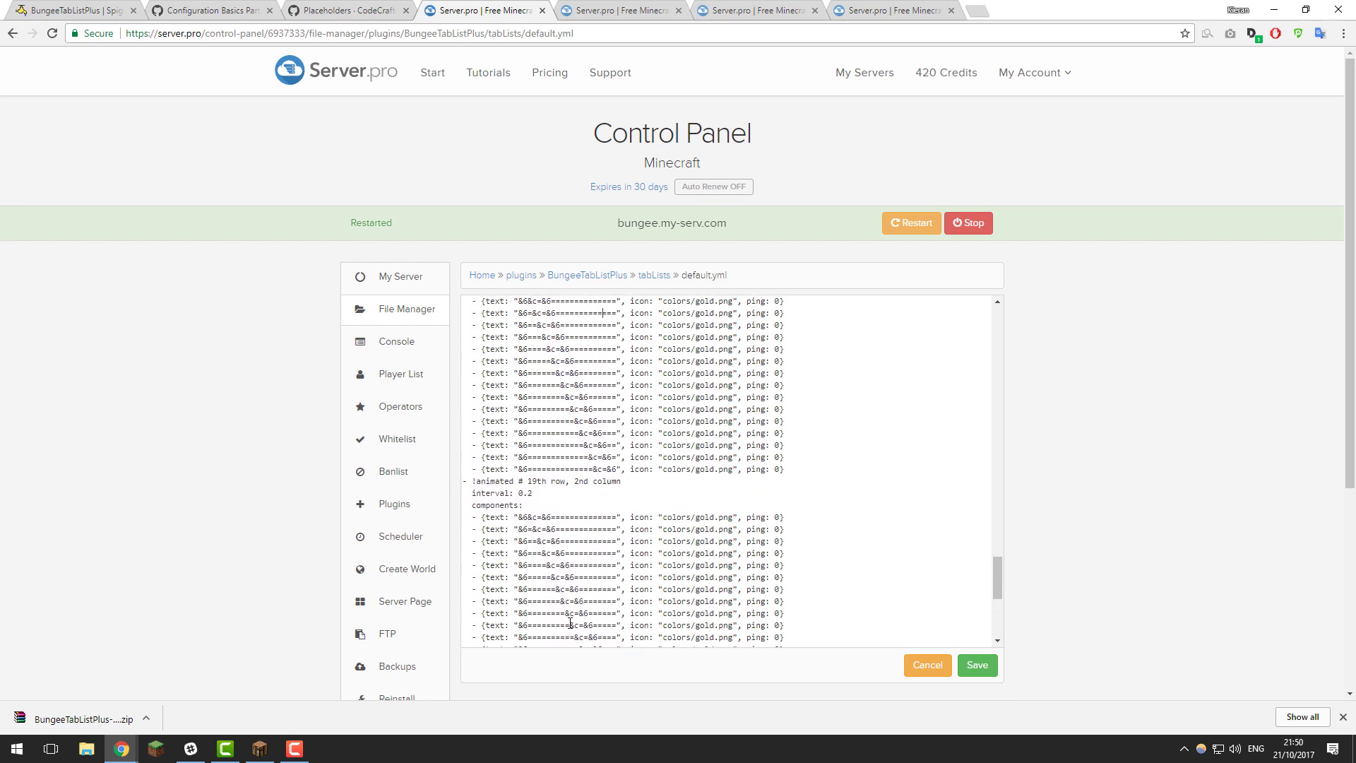
scroll(583, 596, "up", 3)
left_click_drag(472, 404, 653, 453)
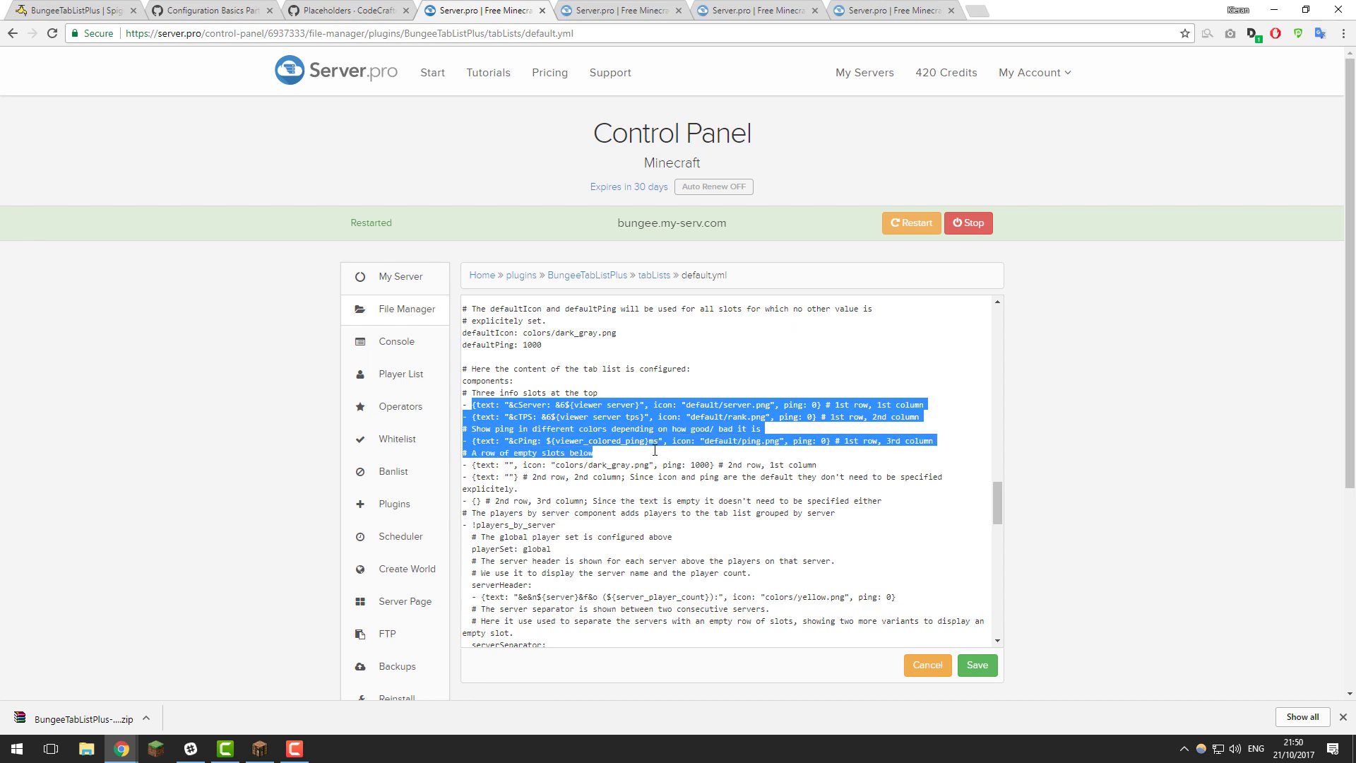
scroll(664, 450, "down", 13)
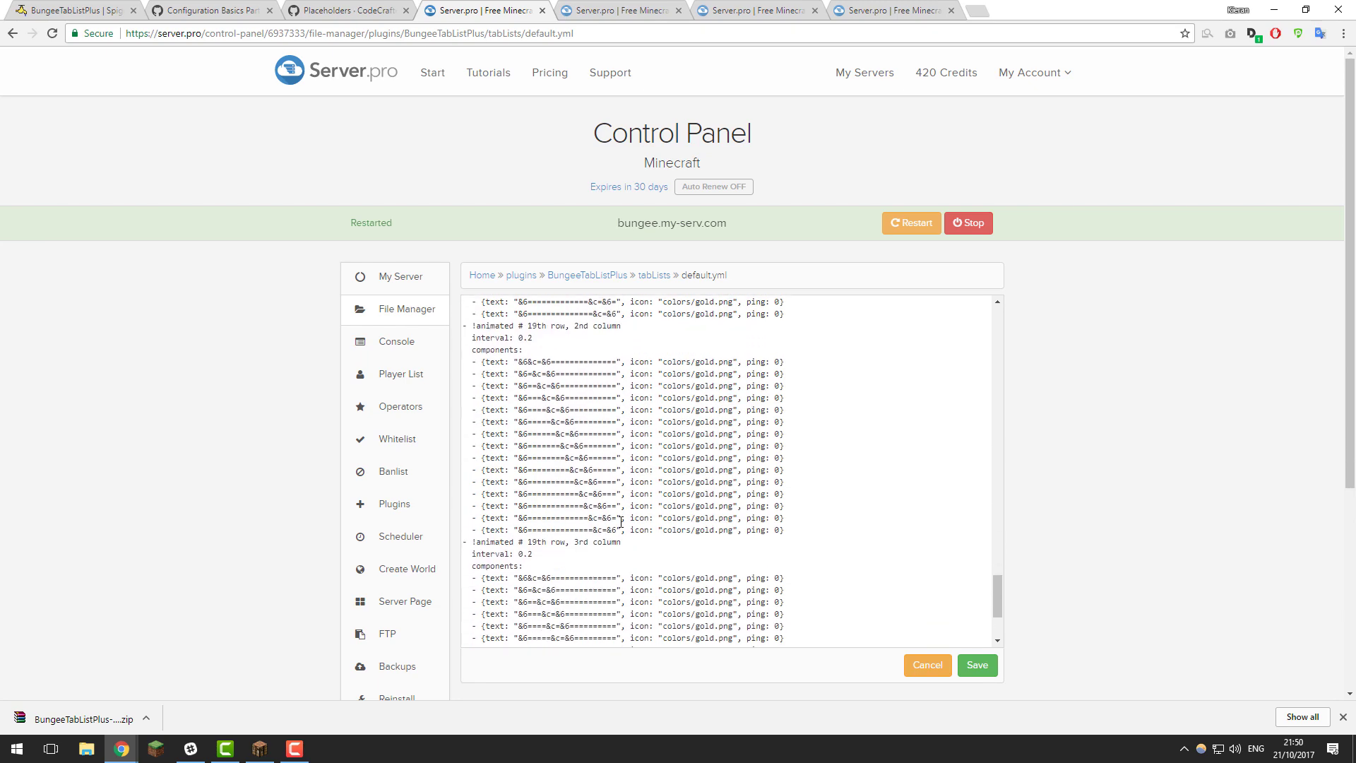
scroll(617, 535, "down", 3)
left_click(367, 10)
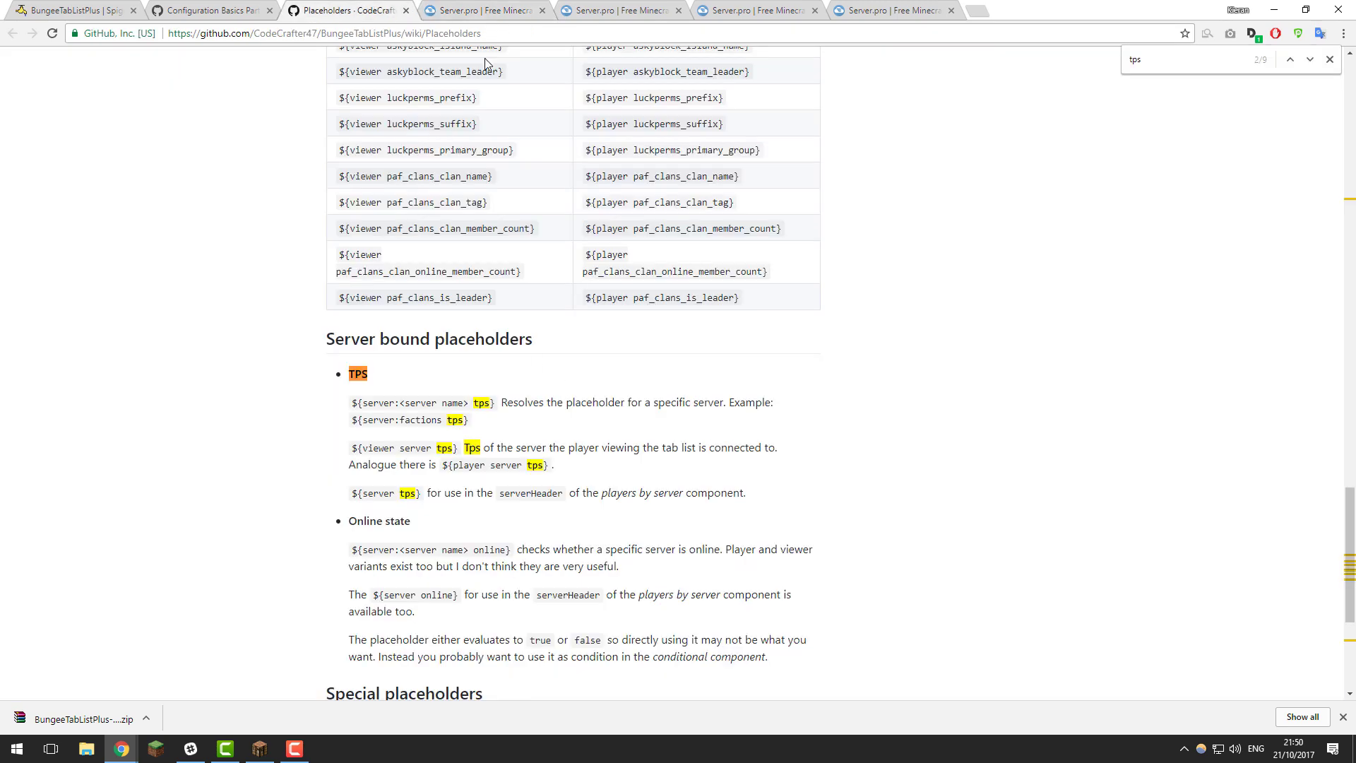
left_click(485, 10)
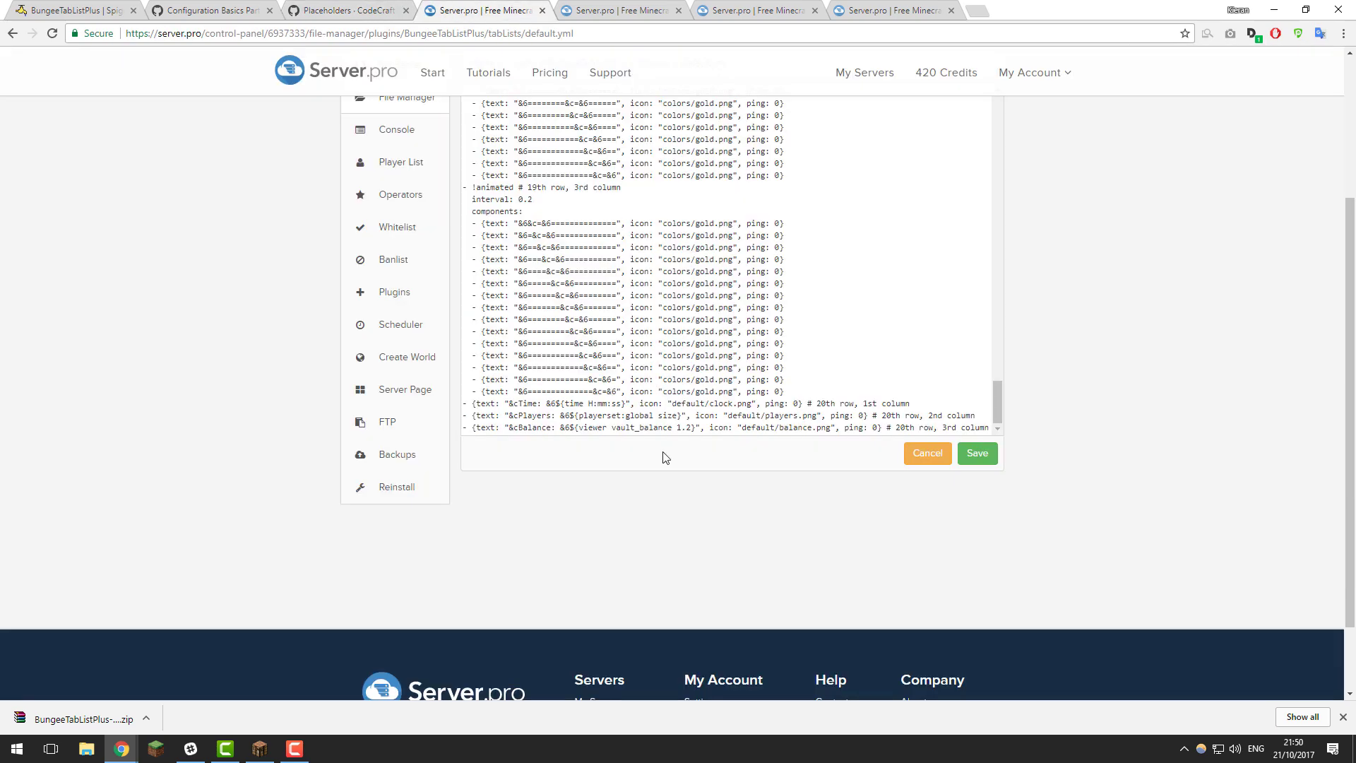
- Save default.yml and restart the BungeeCord server
scroll(697, 625, "up", 3)
scroll(652, 503, "up", 6)
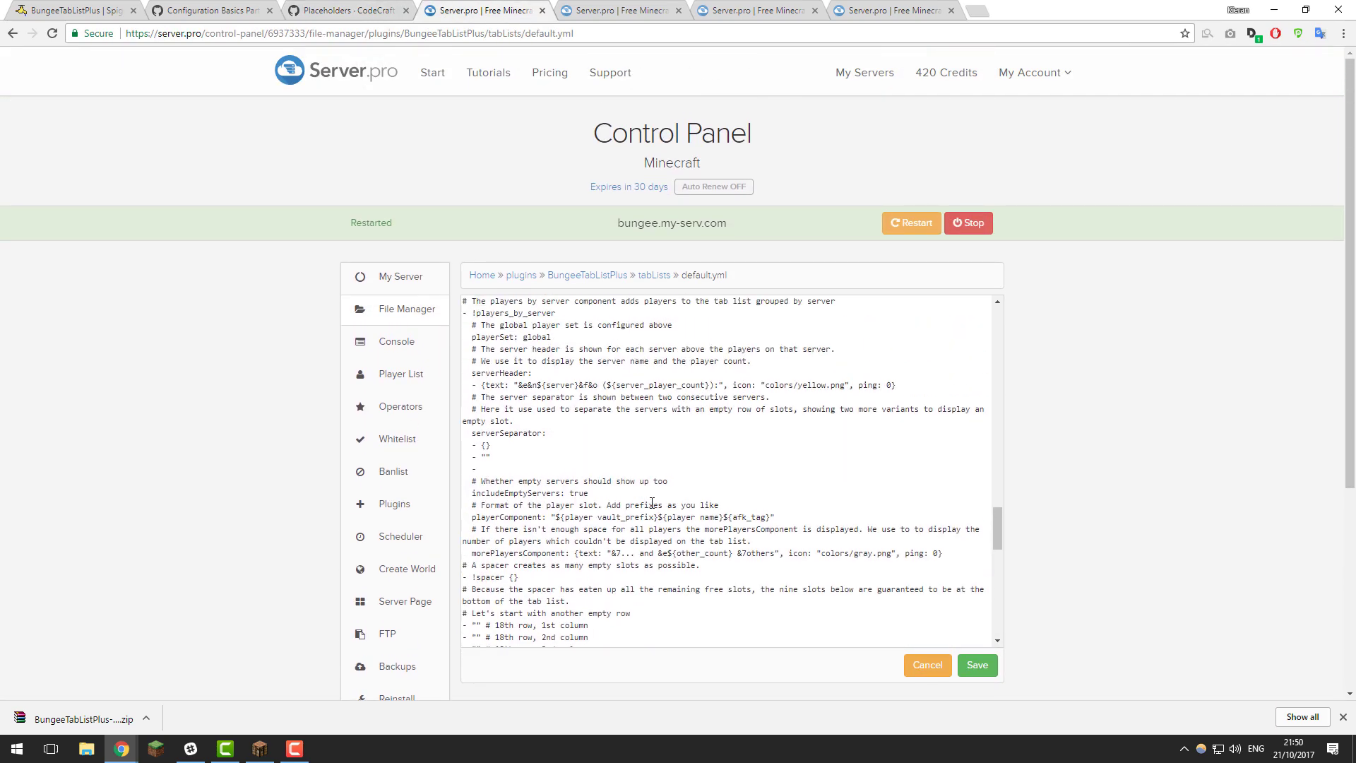
scroll(652, 502, "up", 2)
left_click(977, 668)
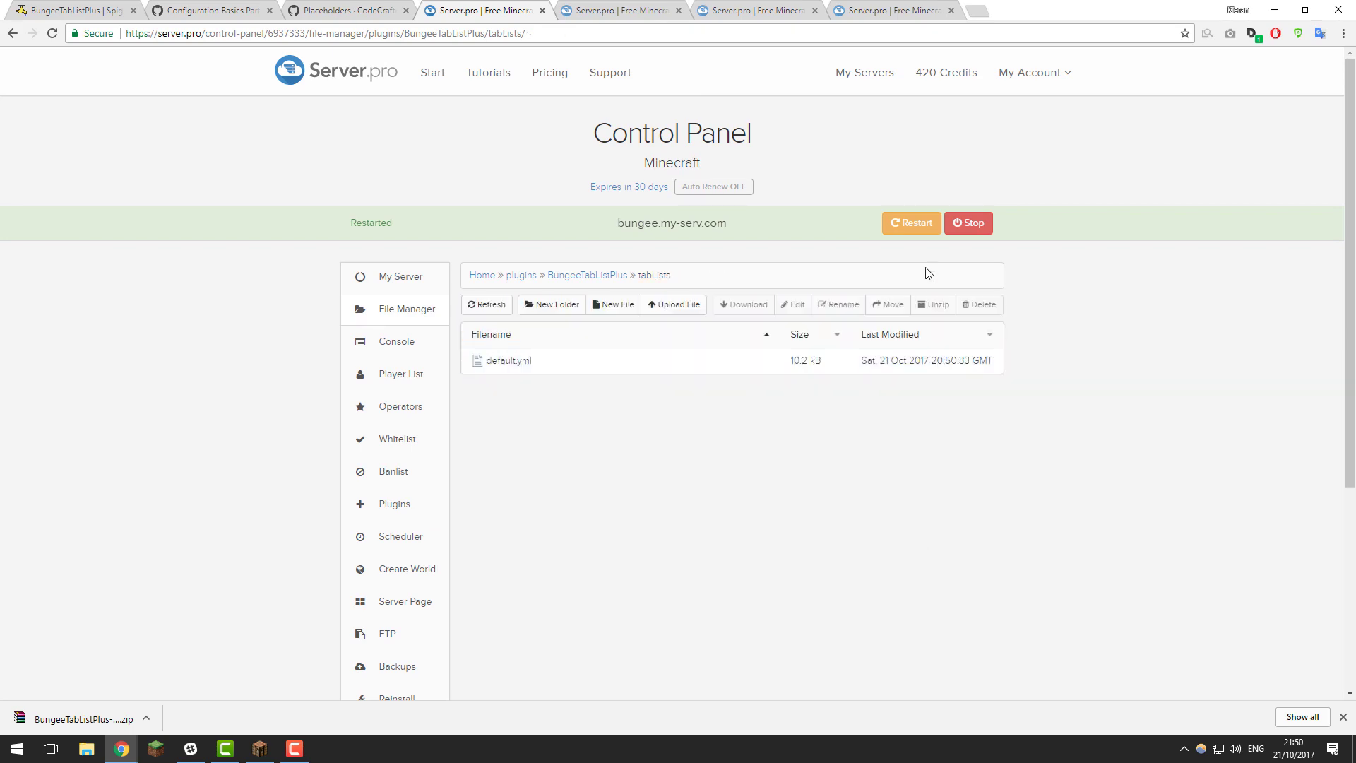
left_click(937, 230)
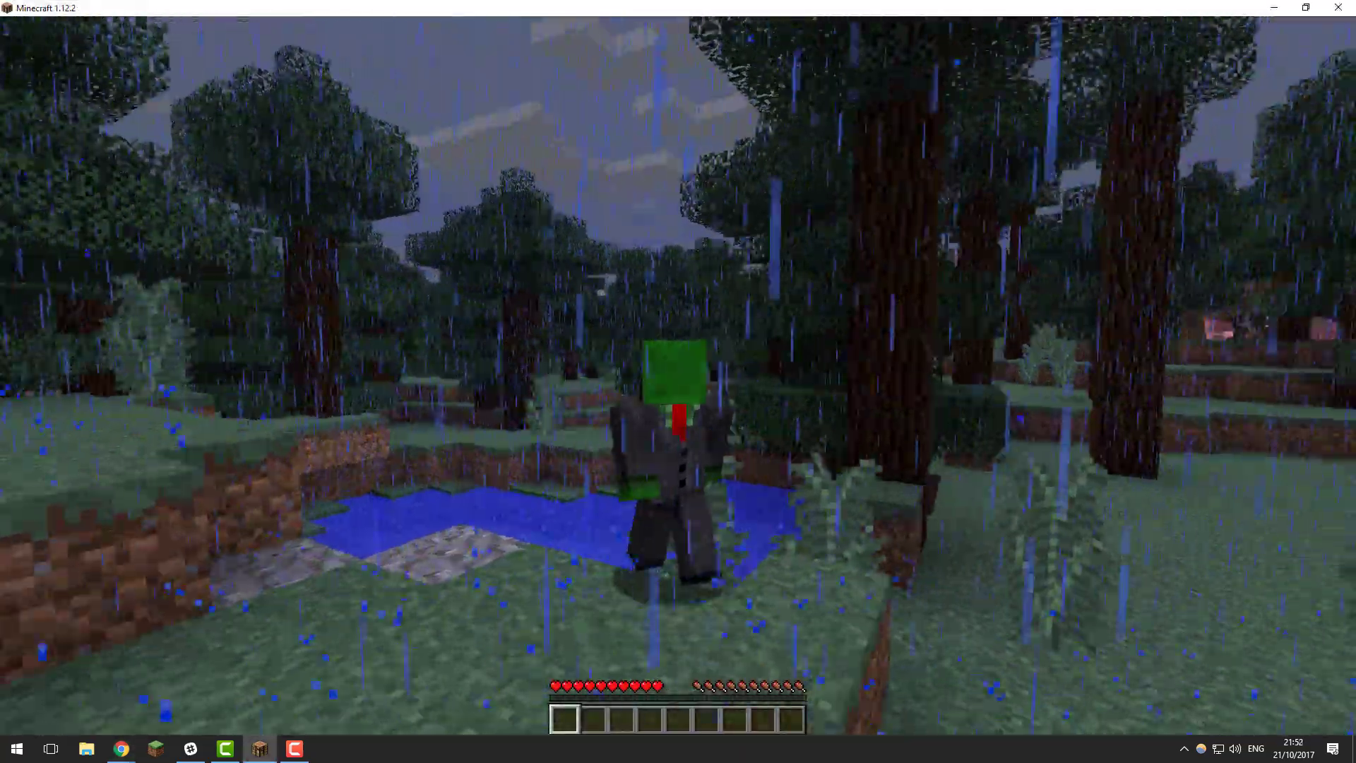
- Switch to Minecraft and display the tab list to check its header, info slots, animations and footer
key("Tab")
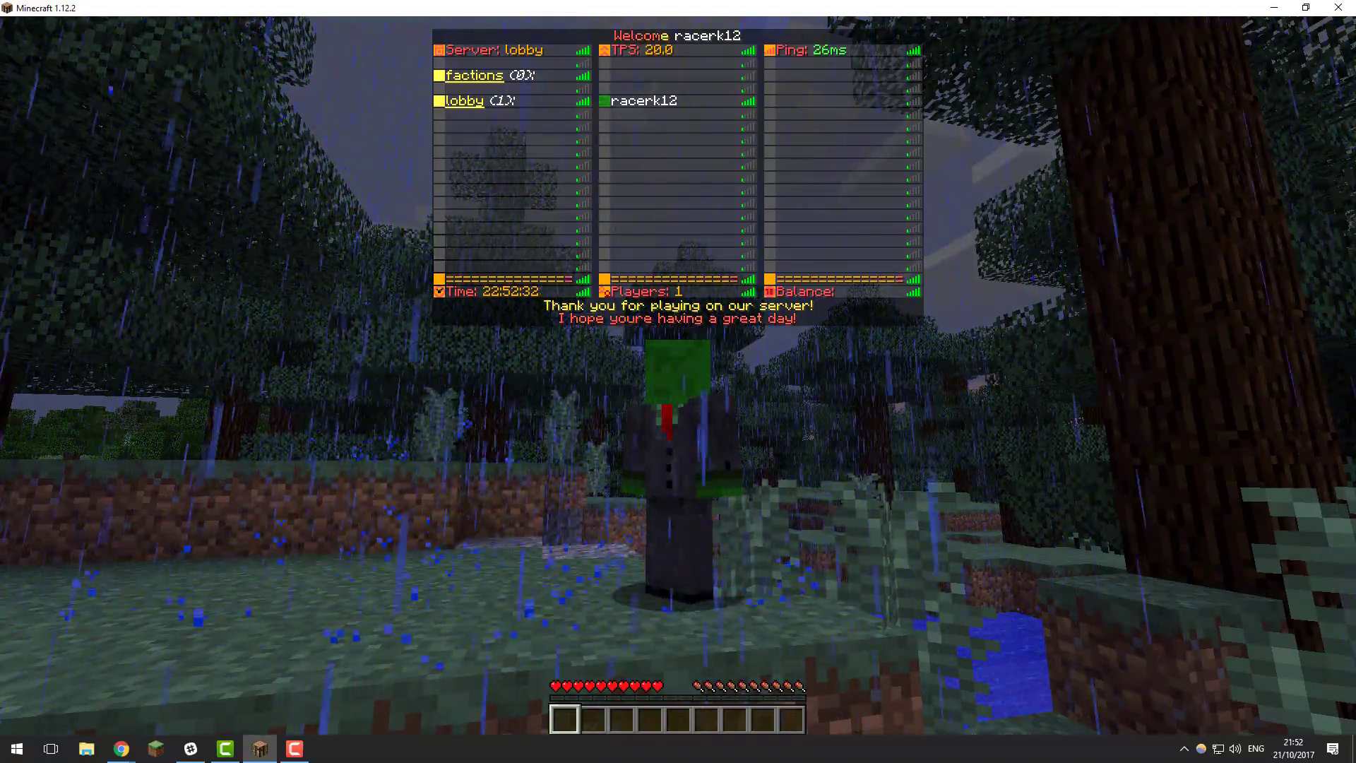
key("Tab")
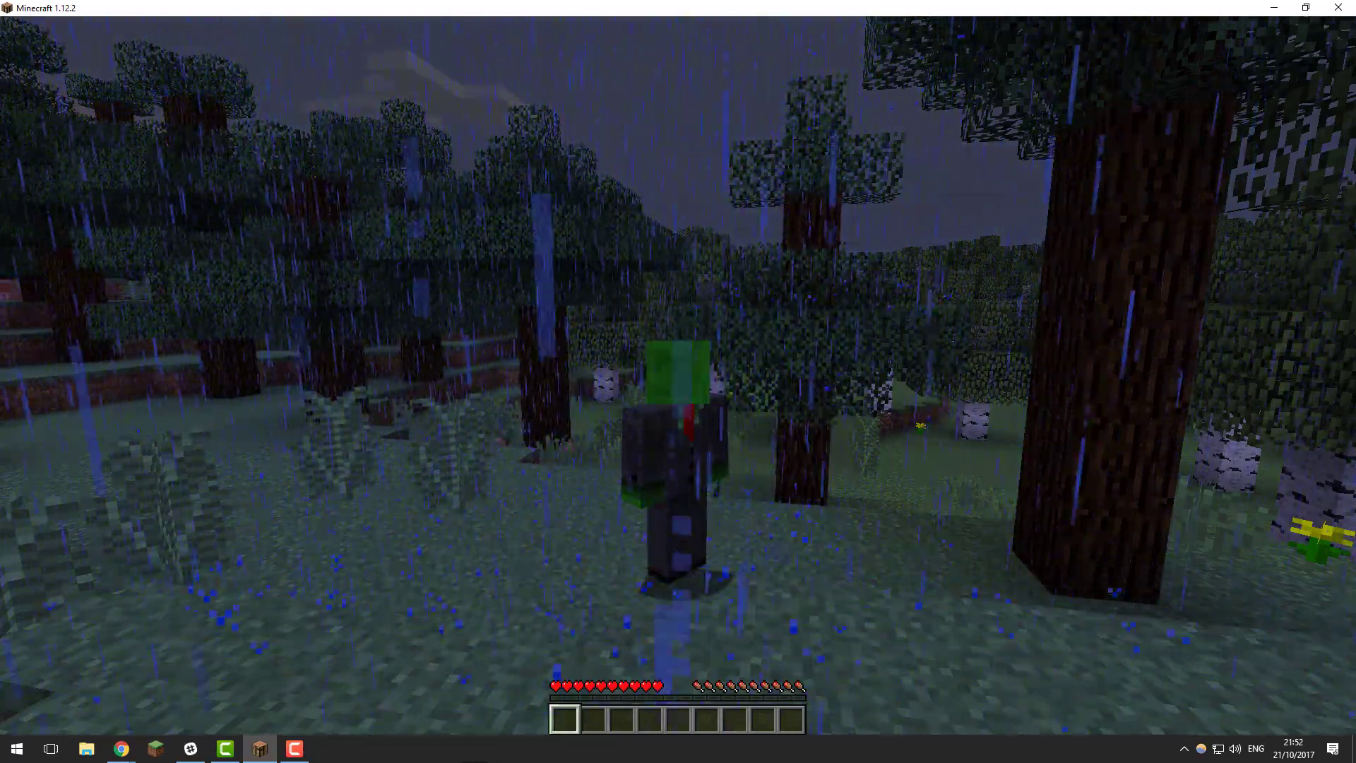
mouse_move(847, 382)
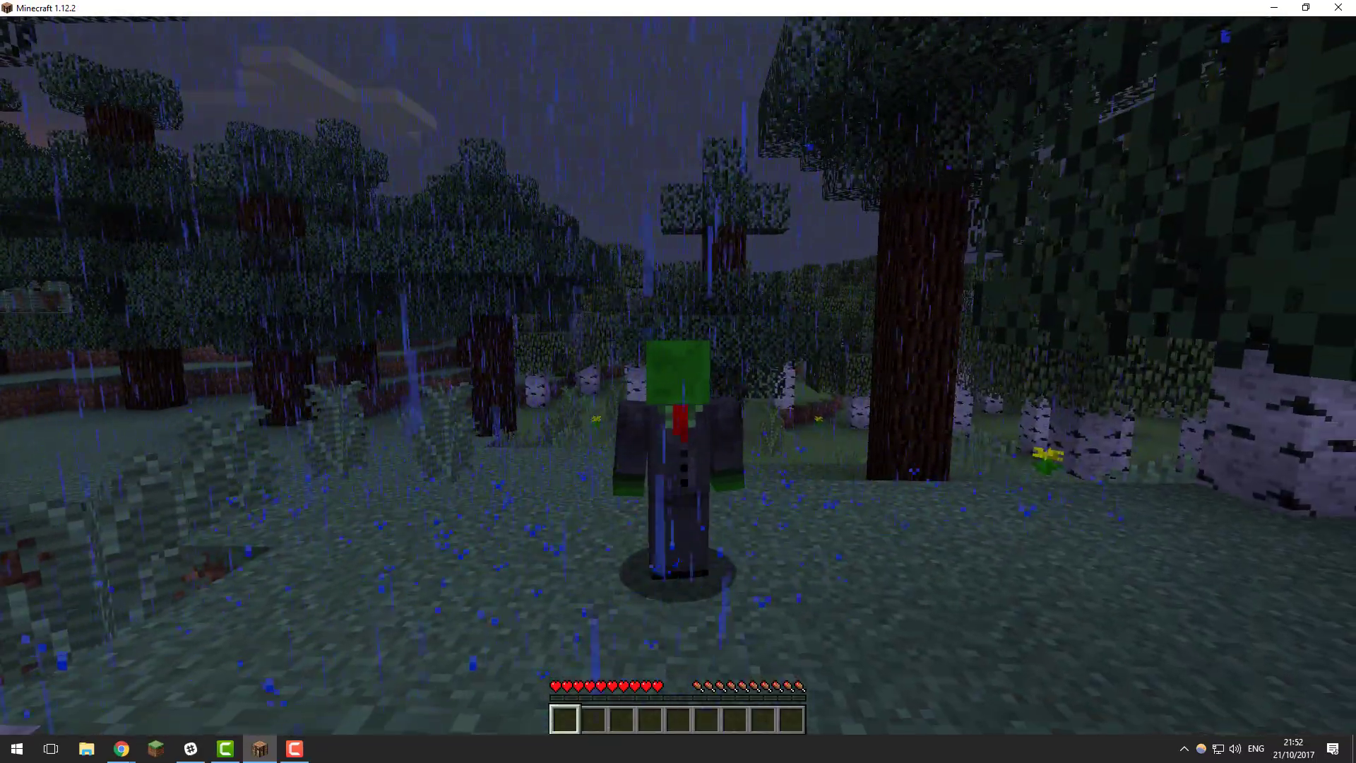